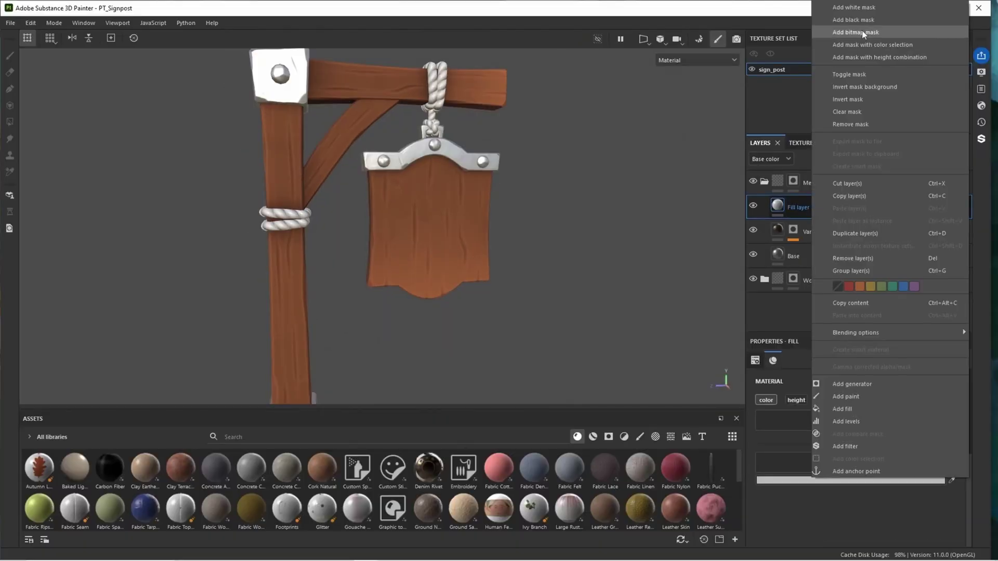
pyautogui.click(862, 30)
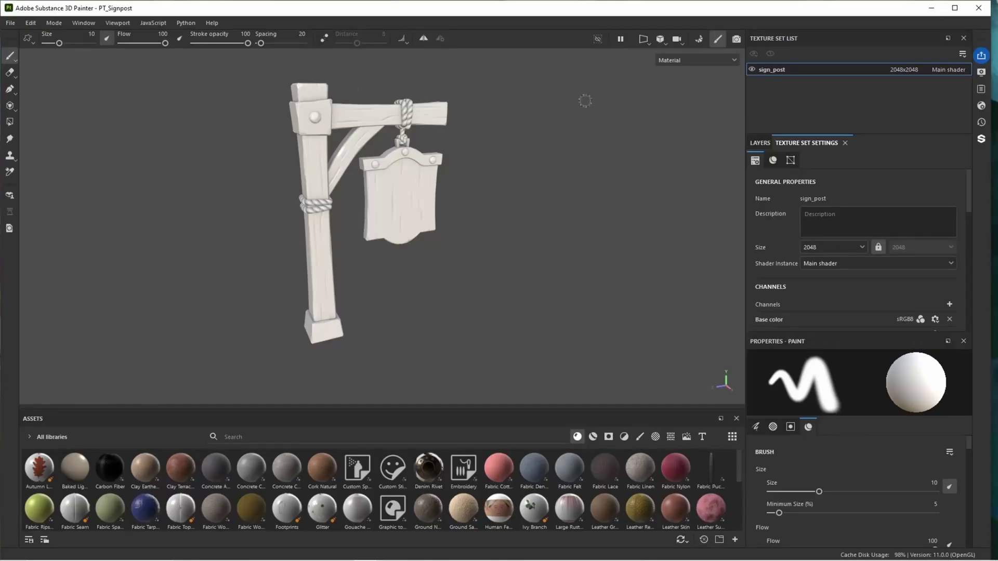
# Create a layer folder named Wood and remove the default Layer 1.
pyautogui.keyDown('alt'); pyautogui.moveTo(443, 195); pyautogui.dragTo(625, 187); pyautogui.keyUp('alt')
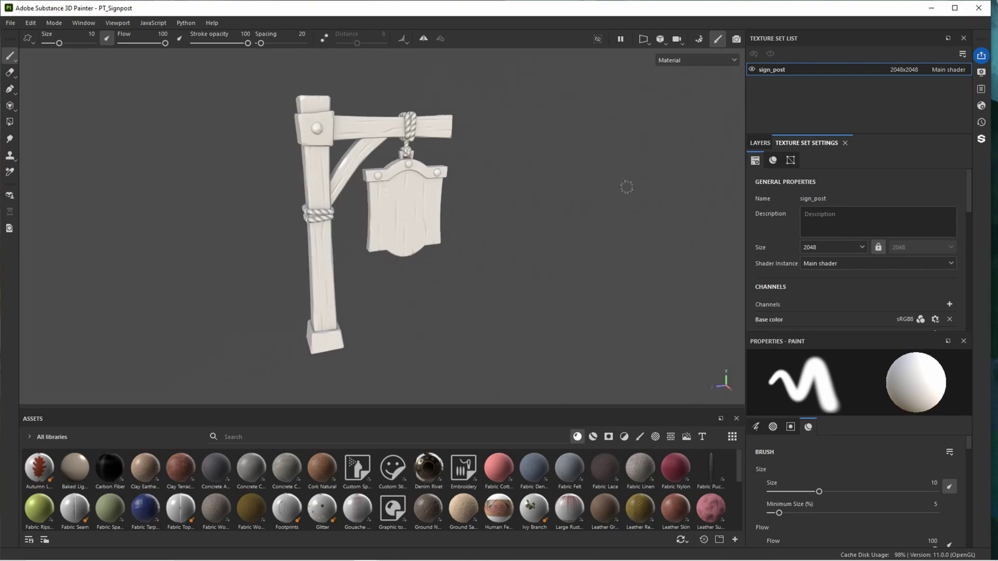
pyautogui.click(759, 144)
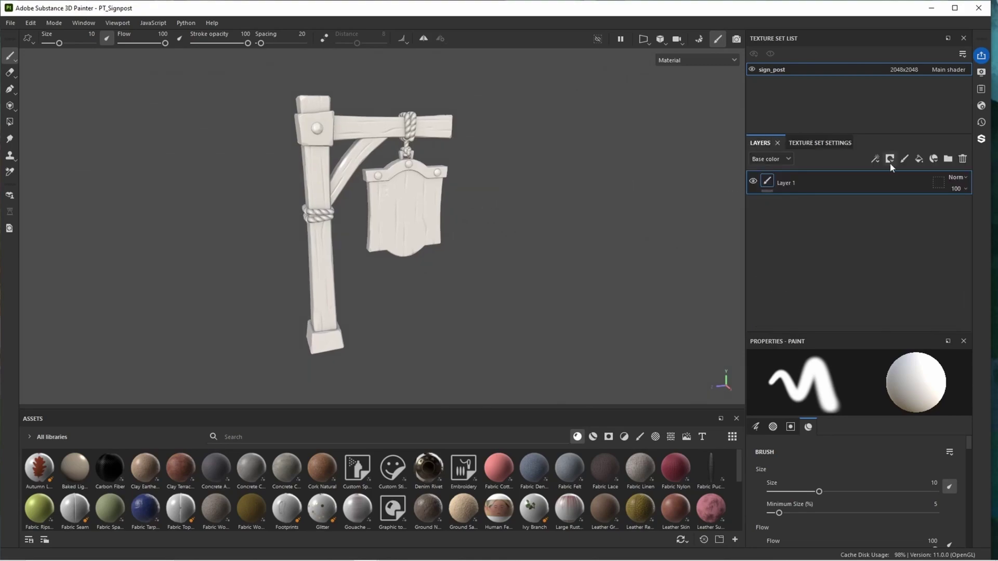
pyautogui.click(948, 159)
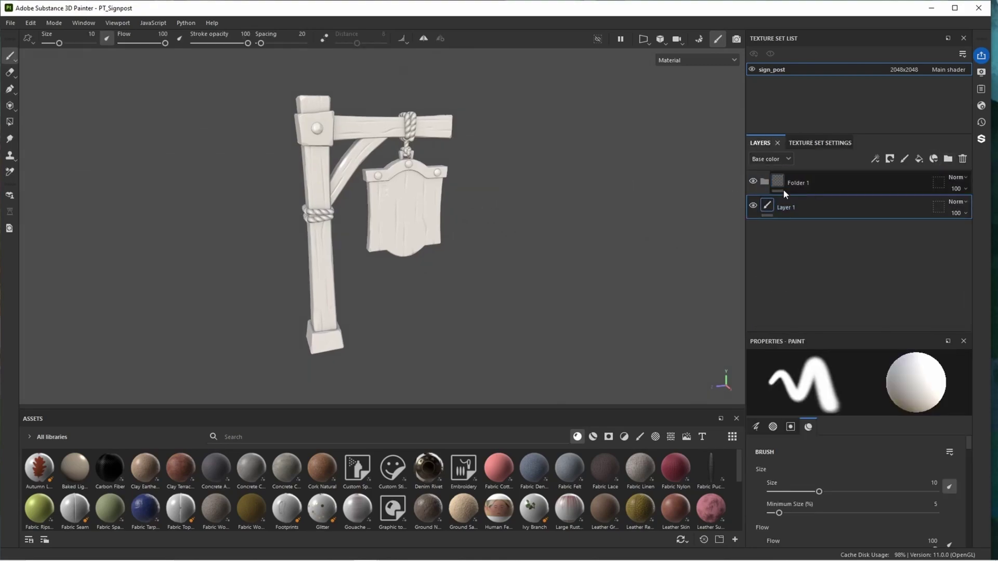
pyautogui.moveTo(791, 208); pyautogui.dragTo(796, 183)
pyautogui.doubleClick(801, 183)
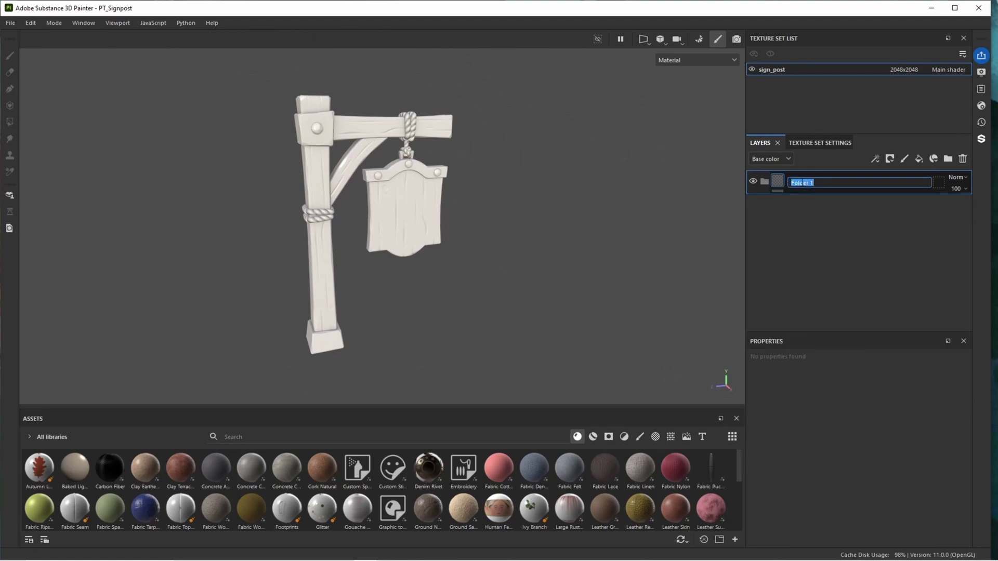
pyautogui.write('Wood')
pyautogui.press('Return')
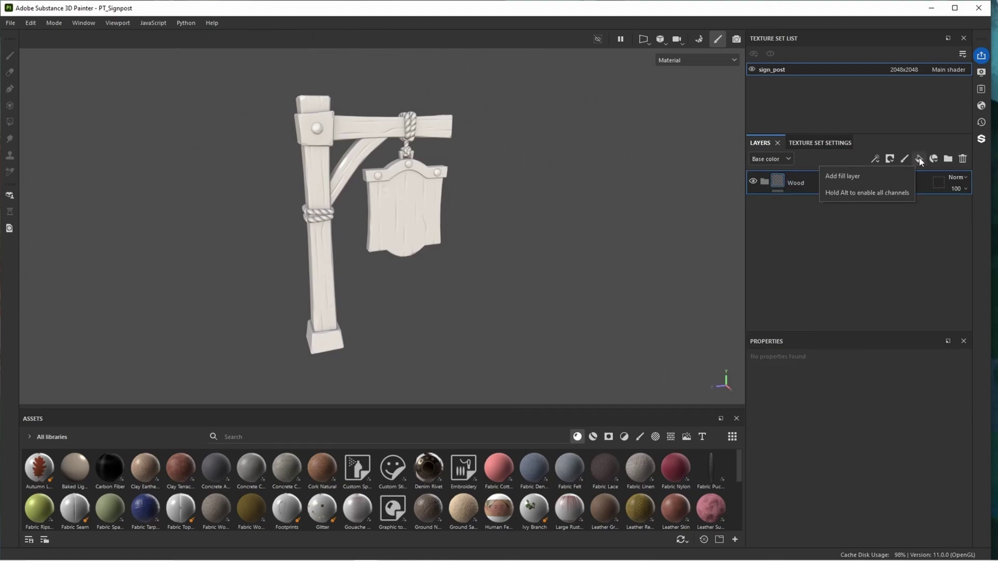
# Add a fill layer inside the Wood folder and rename it Base.
pyautogui.click(920, 160)
pyautogui.doubleClick(803, 207)
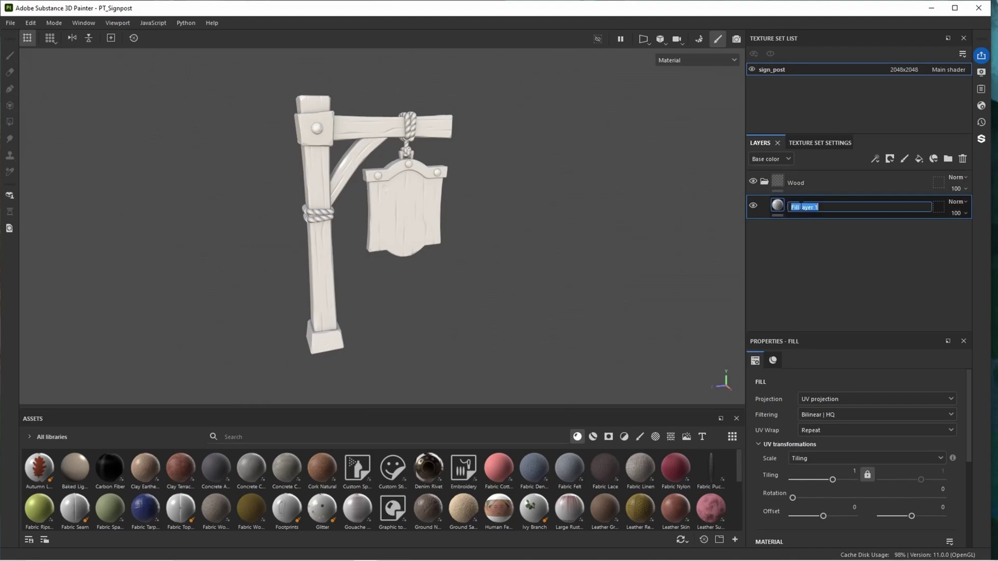
pyautogui.write('Base')
pyautogui.press('Return')
# Enable roughness on the Base fill layer at about 0.93 and set its base color to dark brown 532D16.
pyautogui.scroll(-3, 794, 431)
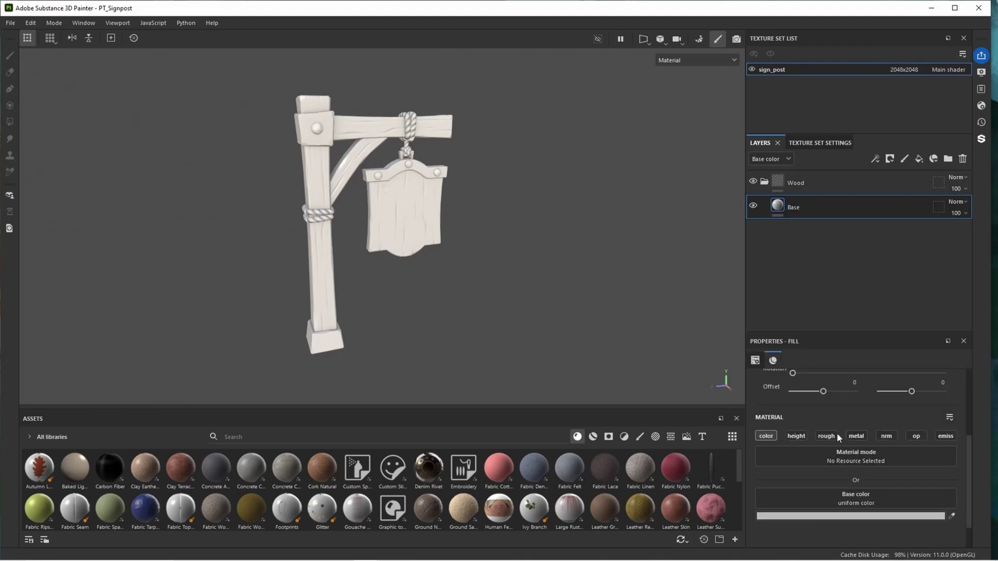
pyautogui.click(823, 437)
pyautogui.scroll(-2, 823, 438)
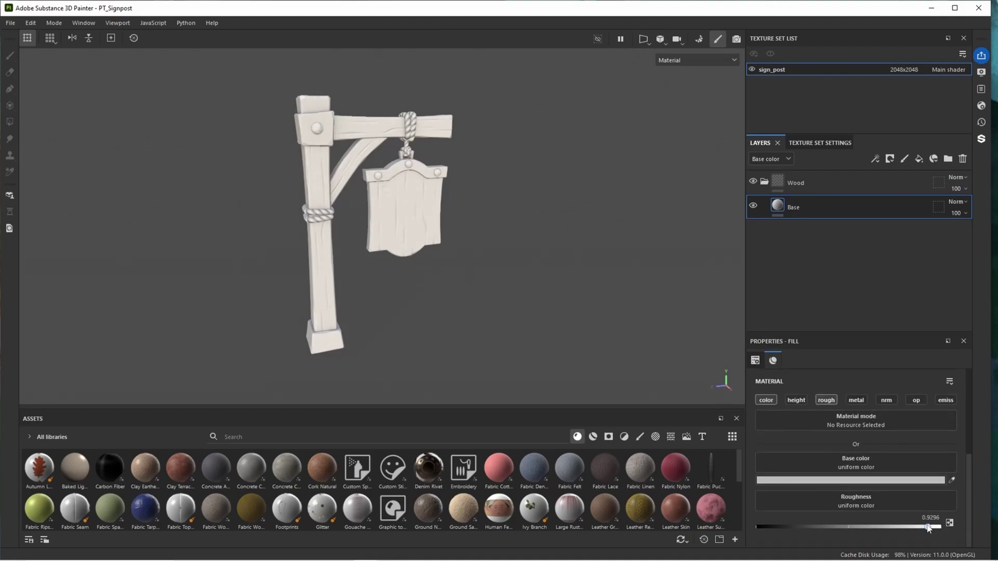
pyautogui.click(879, 485)
pyautogui.click(864, 500)
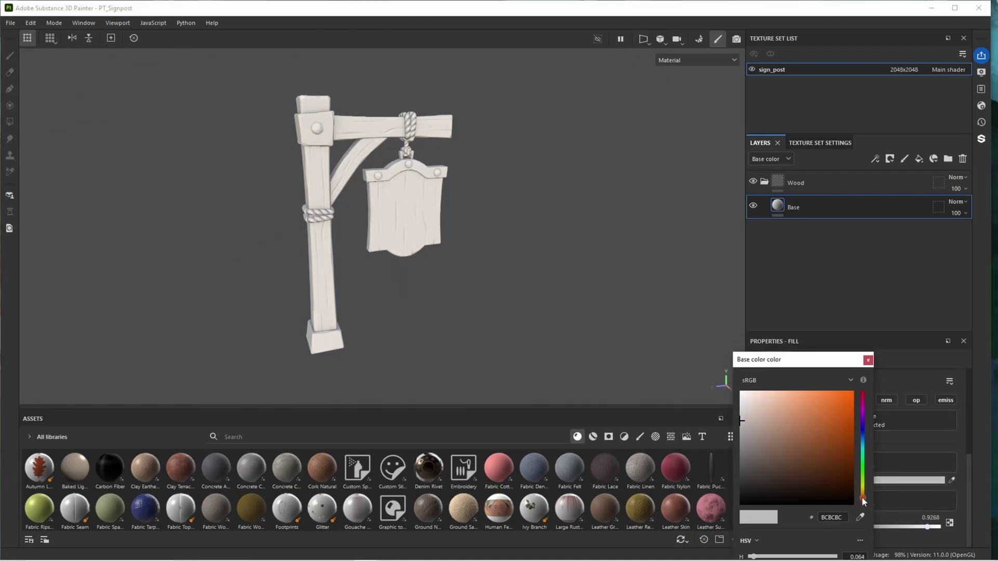
pyautogui.moveTo(794, 462)
pyautogui.mouseDown()
pyautogui.moveTo(819, 461)
pyautogui.moveTo(809, 469)
pyautogui.mouseUp()
# Duplicate the Base layer and rename the copy Base_layer_Variation_light.
pyautogui.click(813, 201)
pyautogui.hotkey('ctrl', 'd')
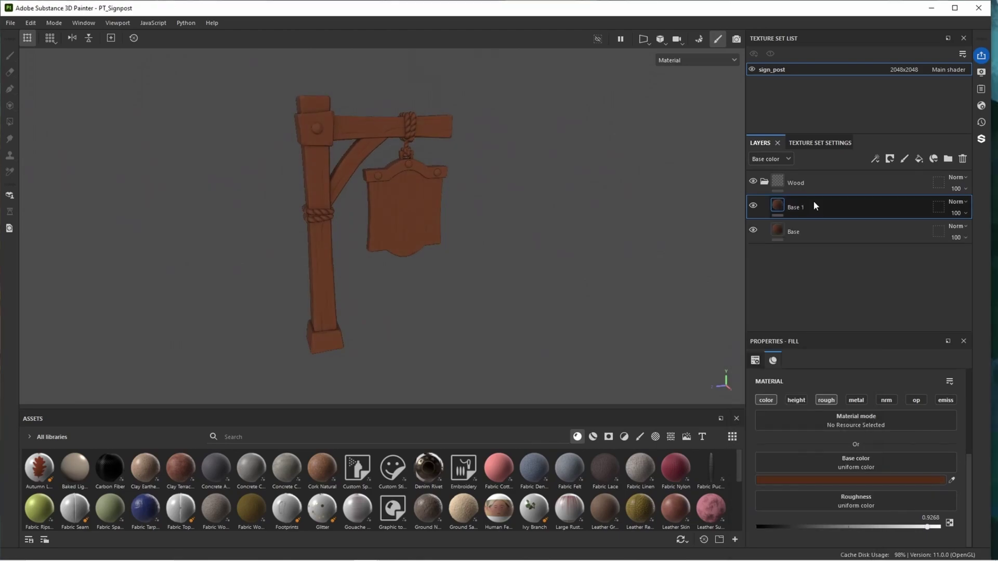
pyautogui.doubleClick(796, 206)
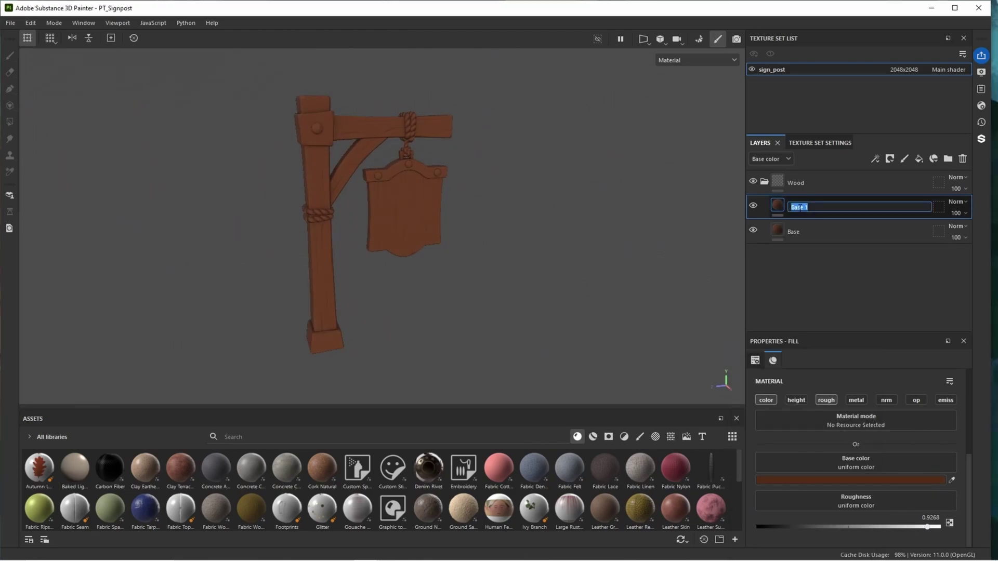
pyautogui.write('Base_layer_Variation_light')
pyautogui.press('Return')
# Change the base color of Base_layer_Variation_light to a lighter, more orange brown by raising its HSV value.
pyautogui.click(804, 478)
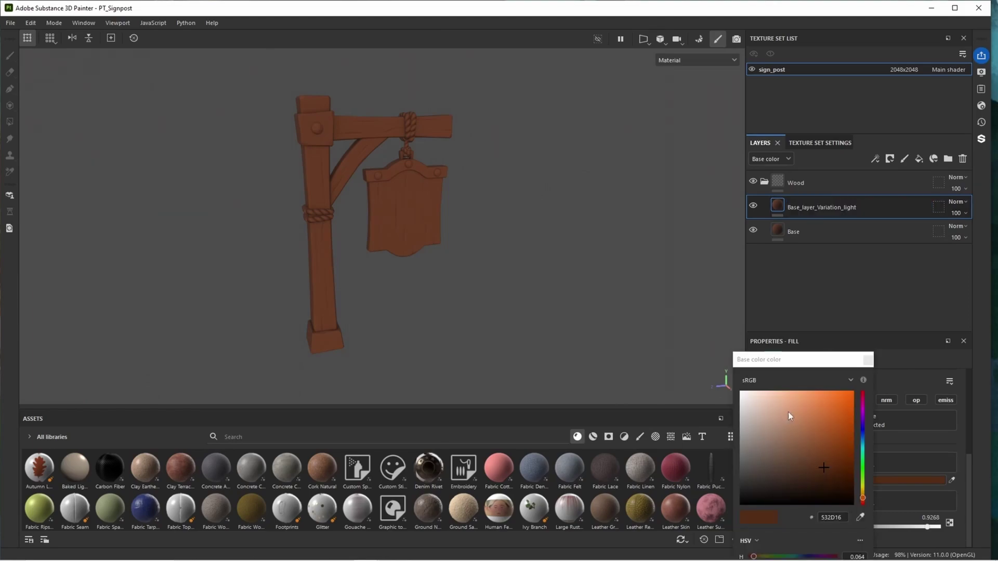
pyautogui.moveTo(778, 359); pyautogui.dragTo(781, 239)
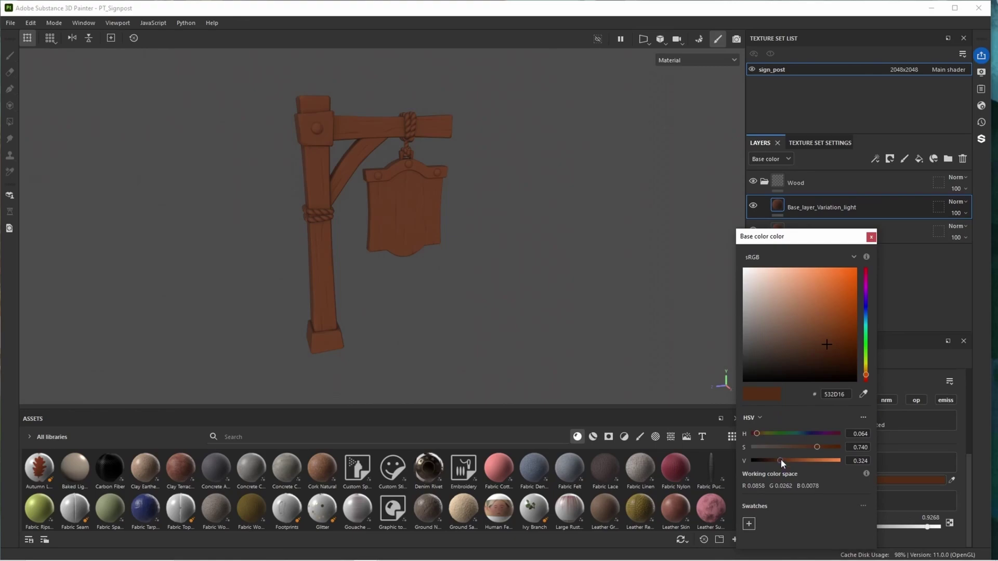
pyautogui.moveTo(780, 459); pyautogui.dragTo(812, 445)
pyautogui.click(814, 207)
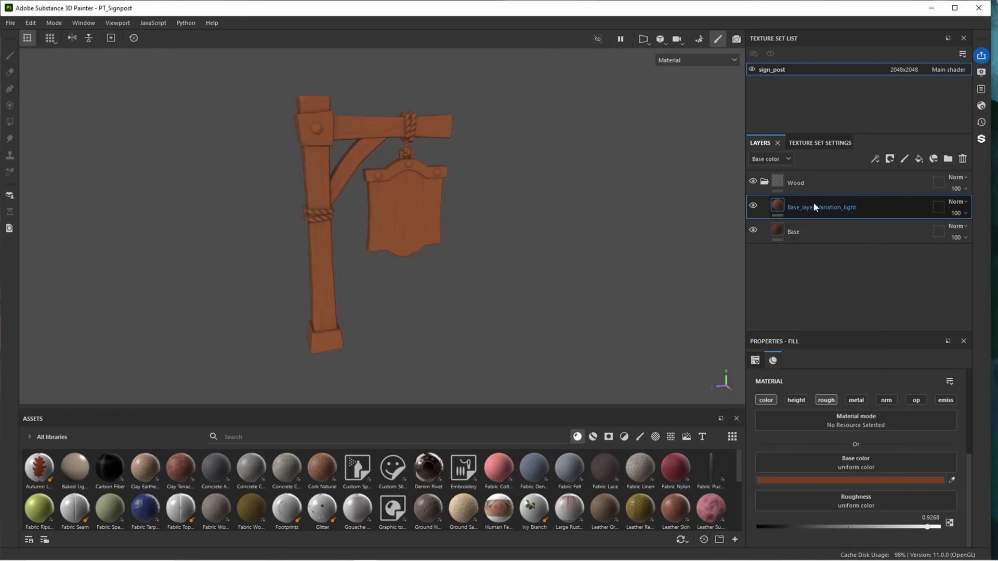
# Add a bitmap mask using Grunge Map 004 to the Base_layer_Variation_light layer.
pyautogui.rightClick(810, 208)
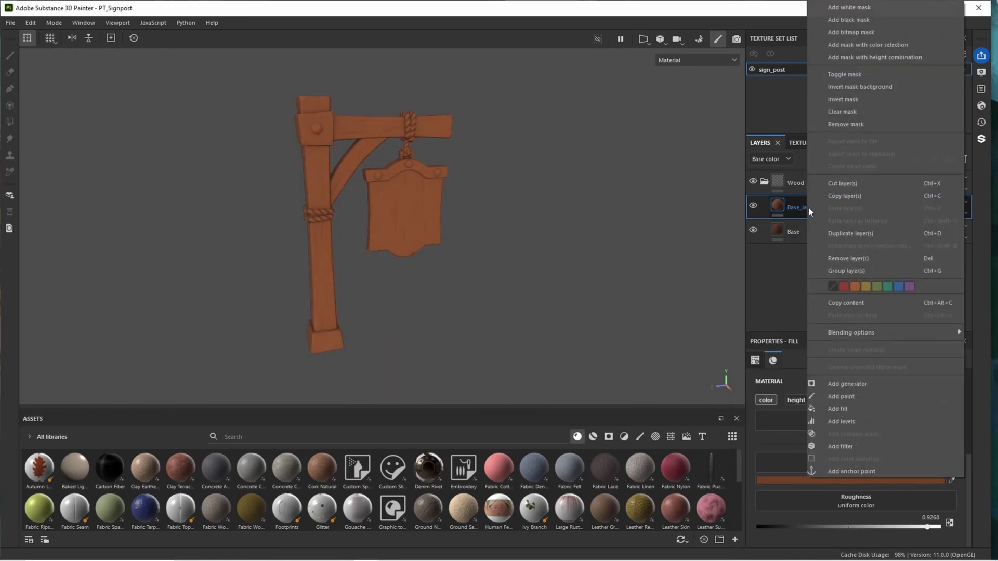
pyautogui.click(852, 32)
pyautogui.write('grunge')
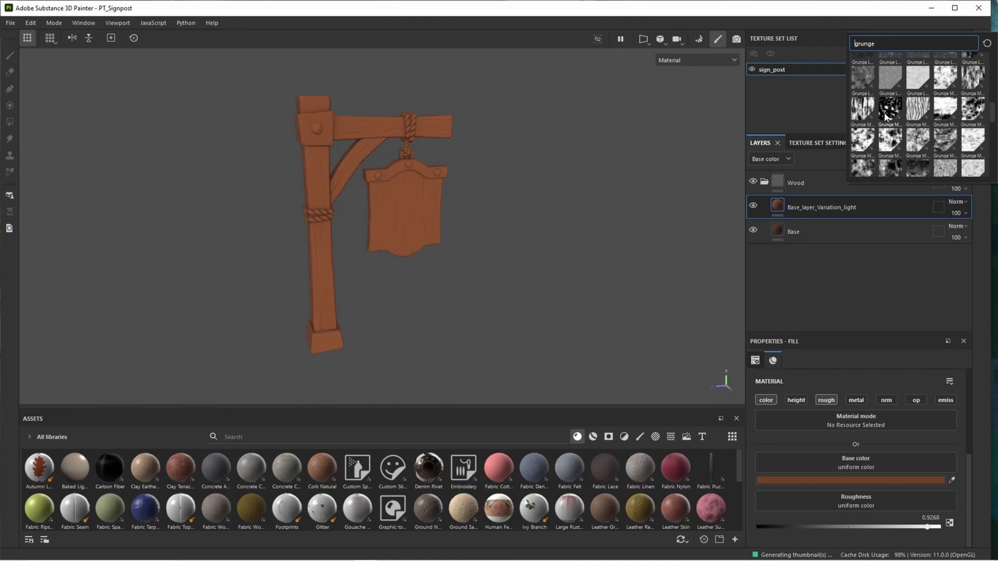
pyautogui.moveTo(887, 117)
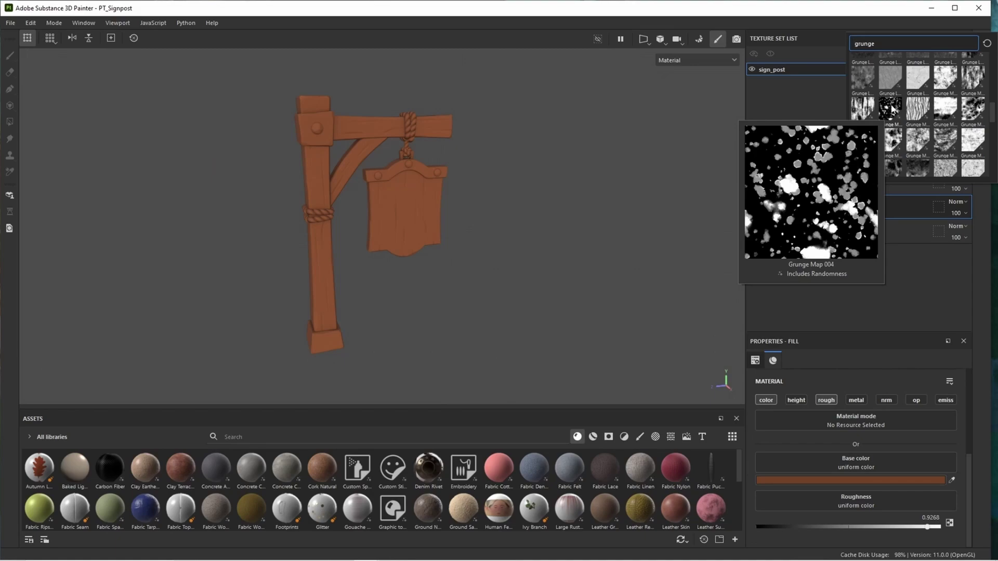
pyautogui.click(889, 109)
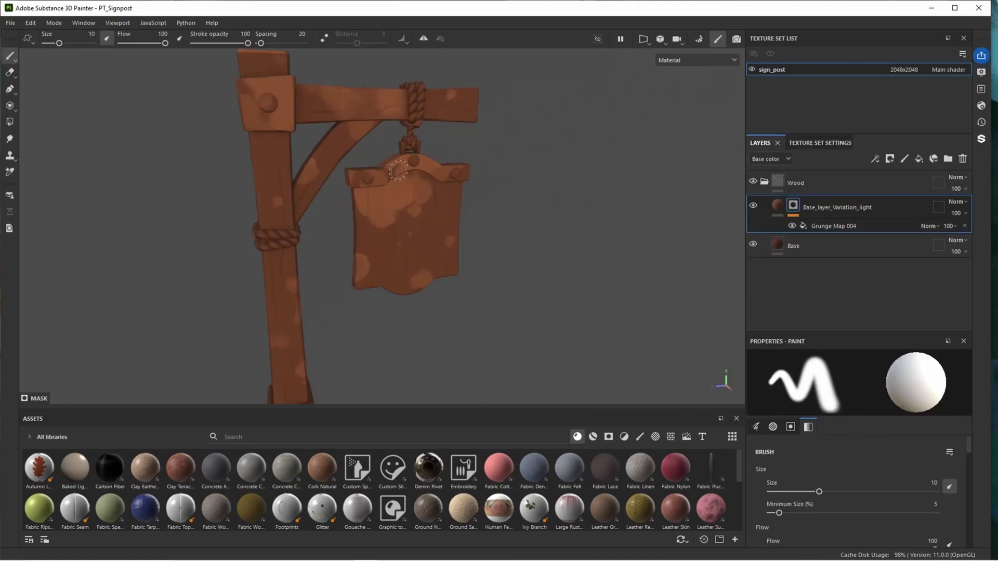
# Add a Blur Slope filter above the grunge map in the mask of Base_layer_Variation_light.
pyautogui.moveTo(414, 197); pyautogui.dragTo(376, 162, button='middle')
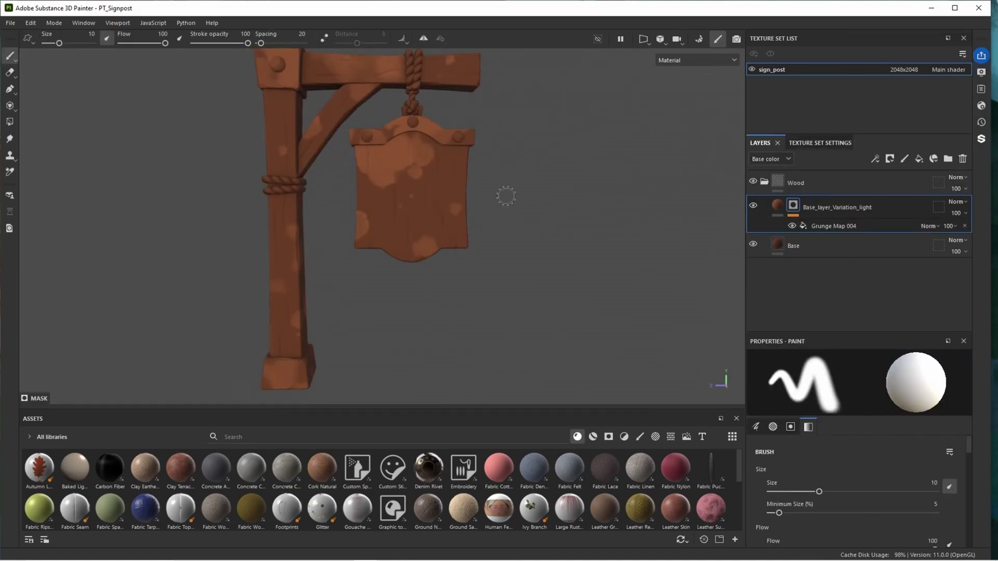
pyautogui.click(875, 158)
pyautogui.click(890, 234)
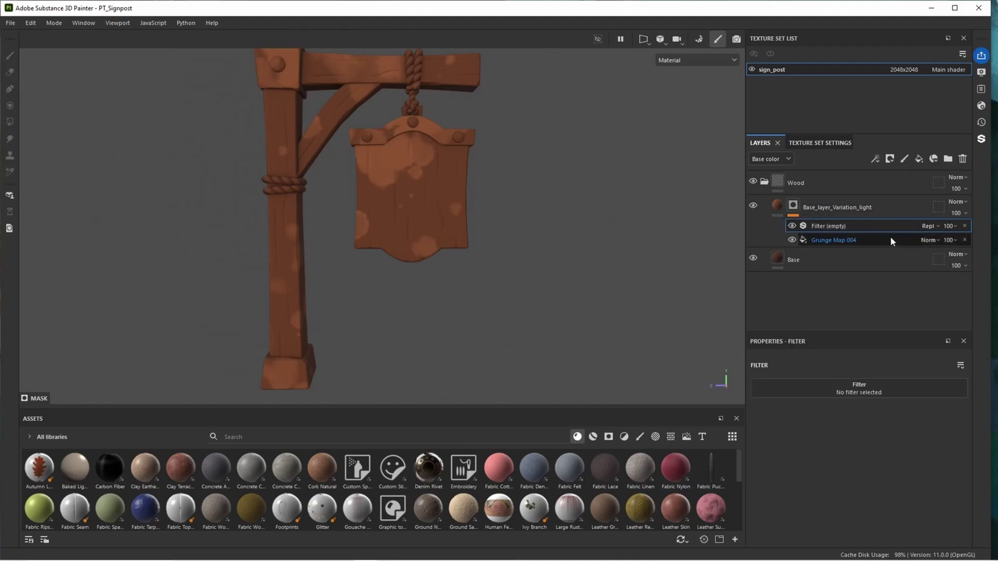
pyautogui.click(872, 390)
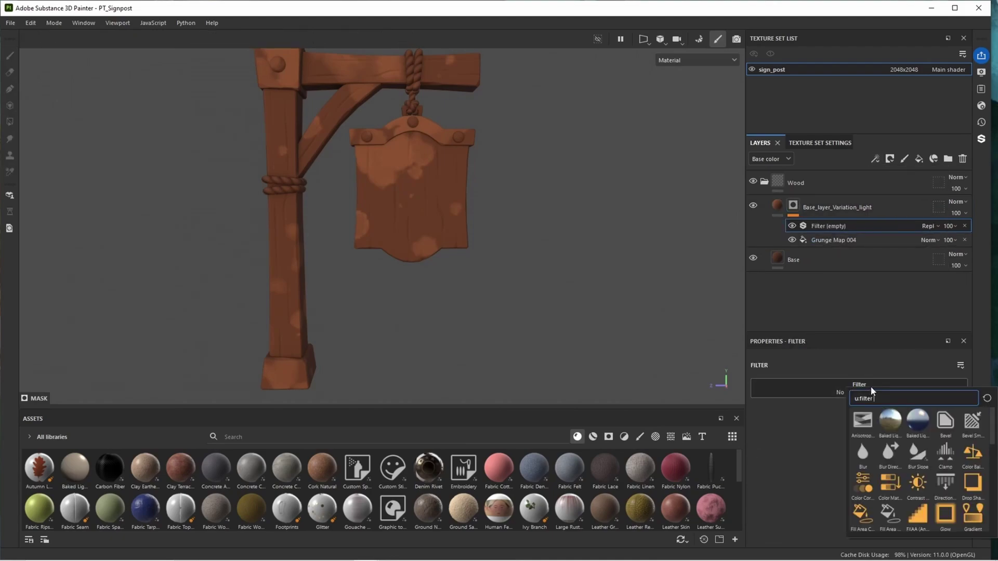
pyautogui.click(917, 456)
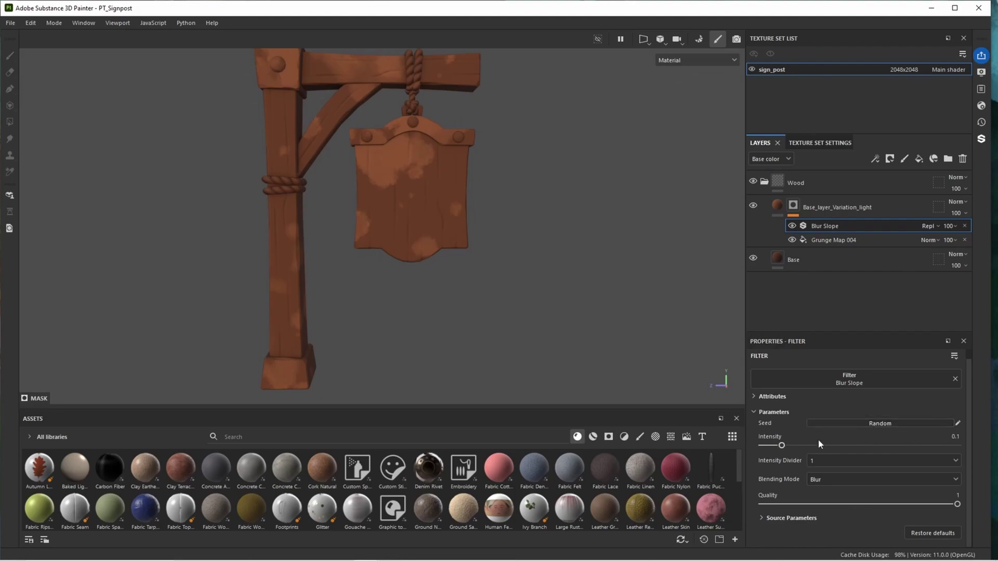
# Set the Blur Slope filter's blending mode to Min and its intensity to about 0.576.
pyautogui.click(835, 480)
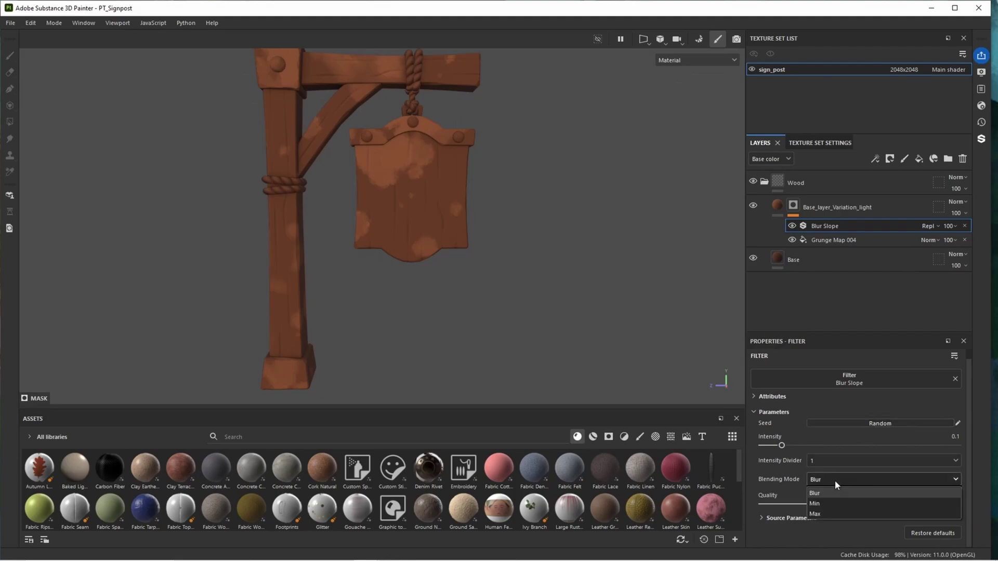
pyautogui.click(822, 500)
pyautogui.moveTo(781, 445); pyautogui.dragTo(874, 451)
pyautogui.scroll(1, 815, 423)
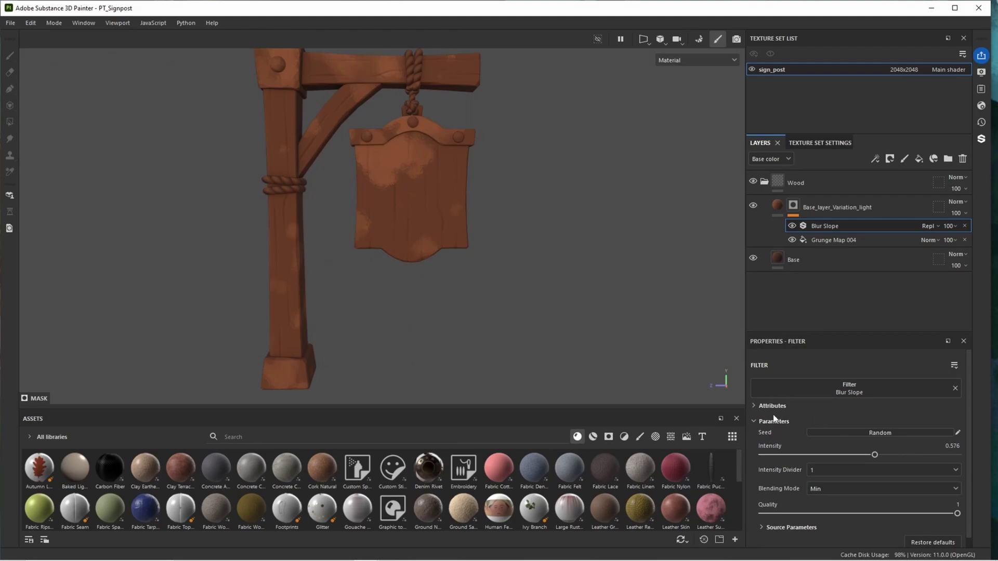
# Adjust the Grunge Map 004 mask fill to tiling 1.25, balance 0.34 and contrast 0.12.
pyautogui.click(801, 239)
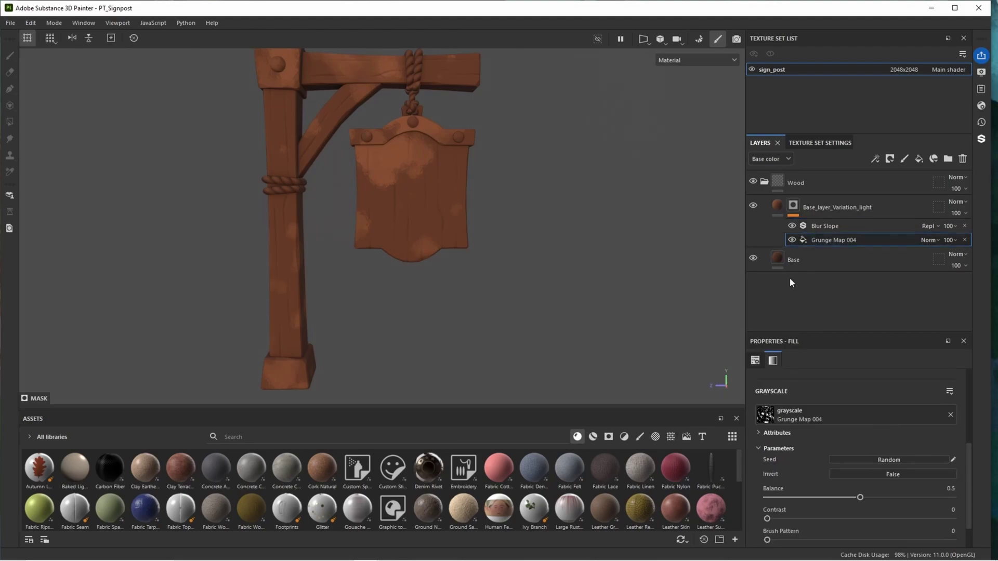
pyautogui.scroll(4, 827, 462)
pyautogui.moveTo(832, 479); pyautogui.dragTo(833, 483)
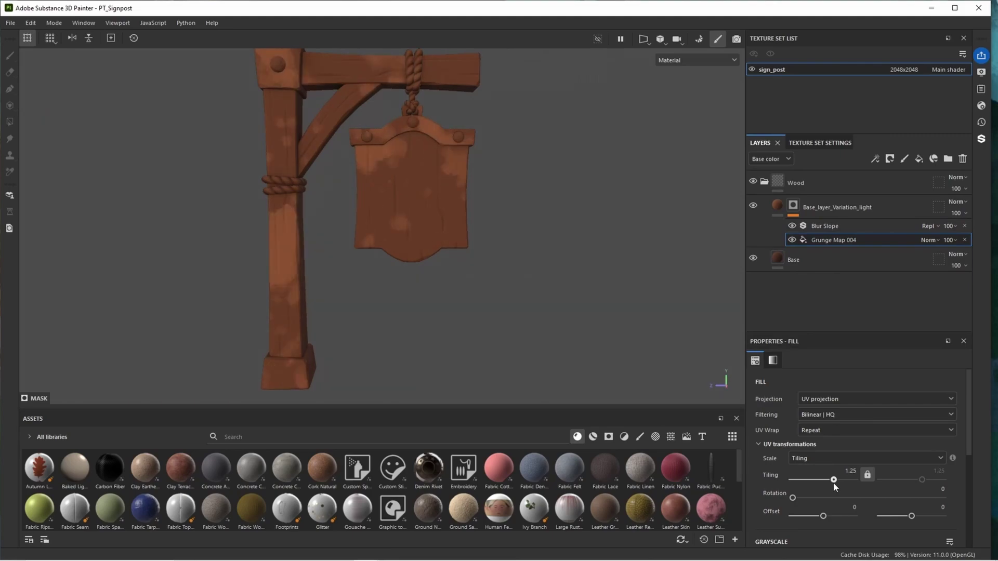
pyautogui.scroll(-3, 826, 494)
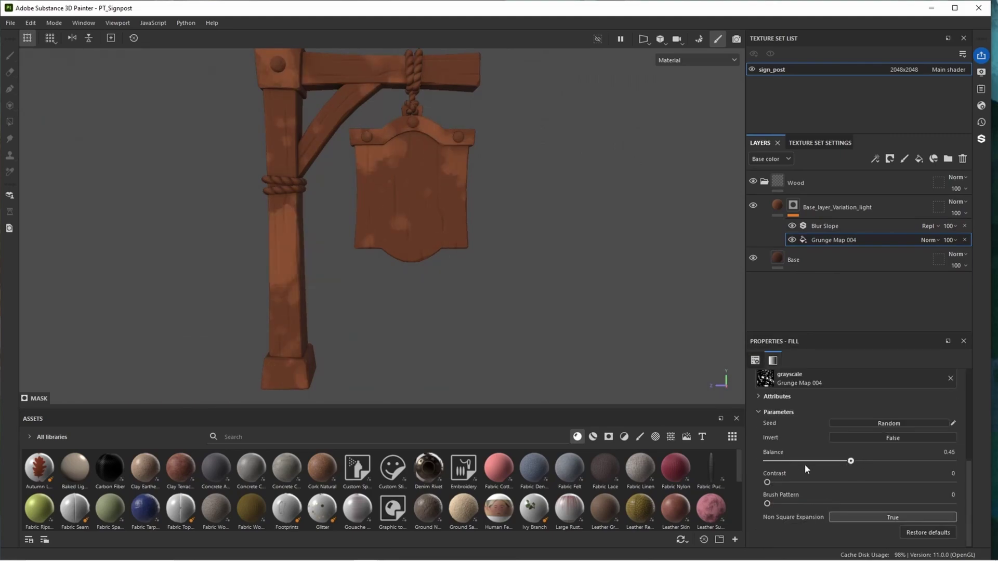
pyautogui.moveTo(805, 465); pyautogui.dragTo(824, 463)
pyautogui.moveTo(814, 482); pyautogui.dragTo(856, 483)
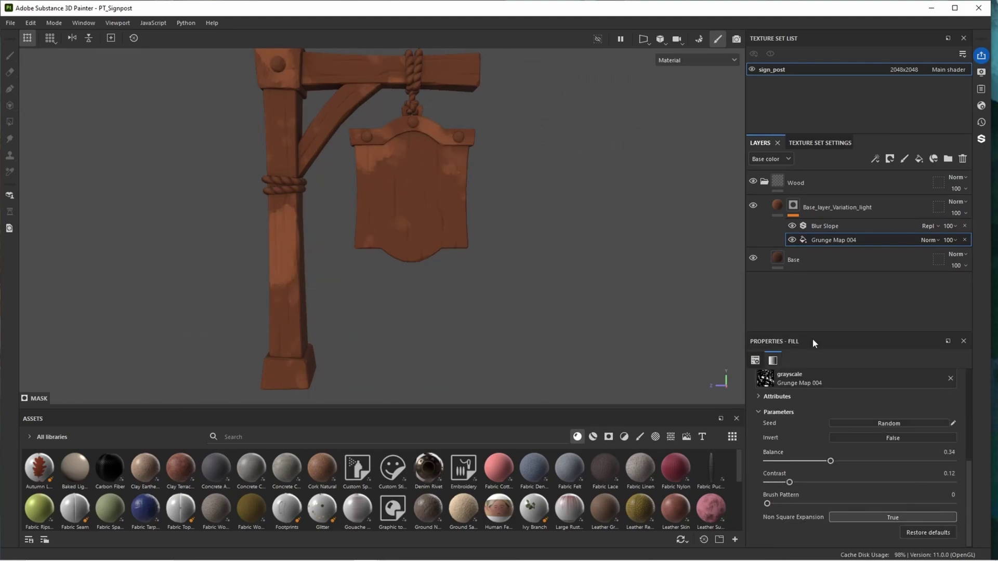
# Lower the opacity of the Base_layer_Variation_light layer to 13.
pyautogui.click(958, 216)
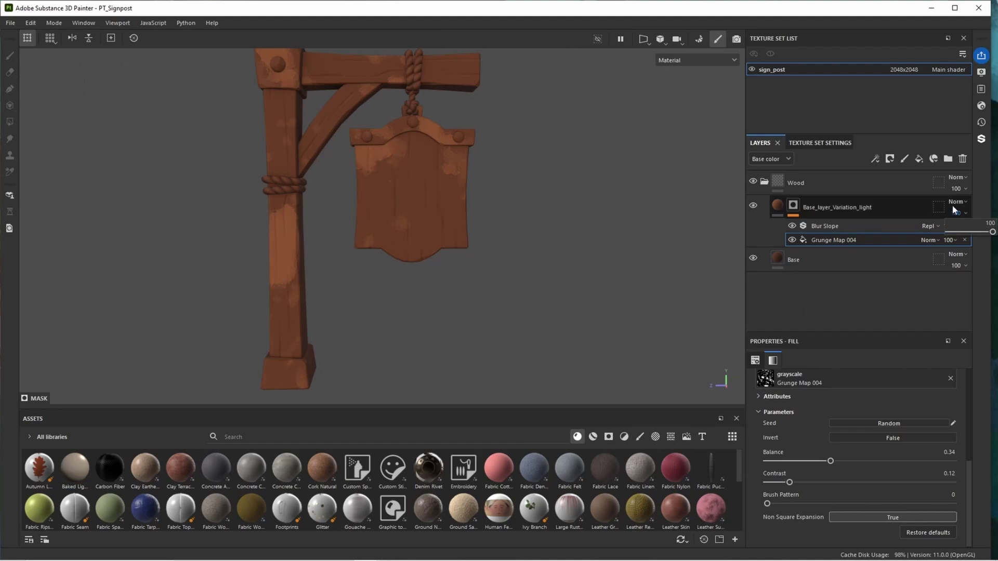
pyautogui.moveTo(992, 232); pyautogui.dragTo(954, 238)
pyautogui.scroll(2, 412, 203)
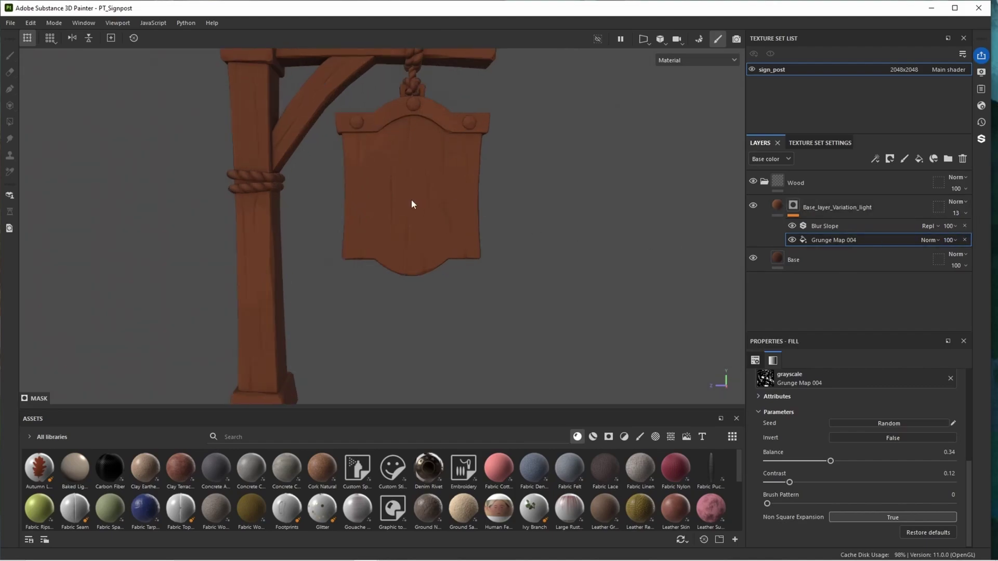
pyautogui.scroll(-3, 421, 202)
# Duplicate the Base_layer_Variation_light layer and rename the copy Base_layer_Variation_Dark.
pyautogui.click(851, 209)
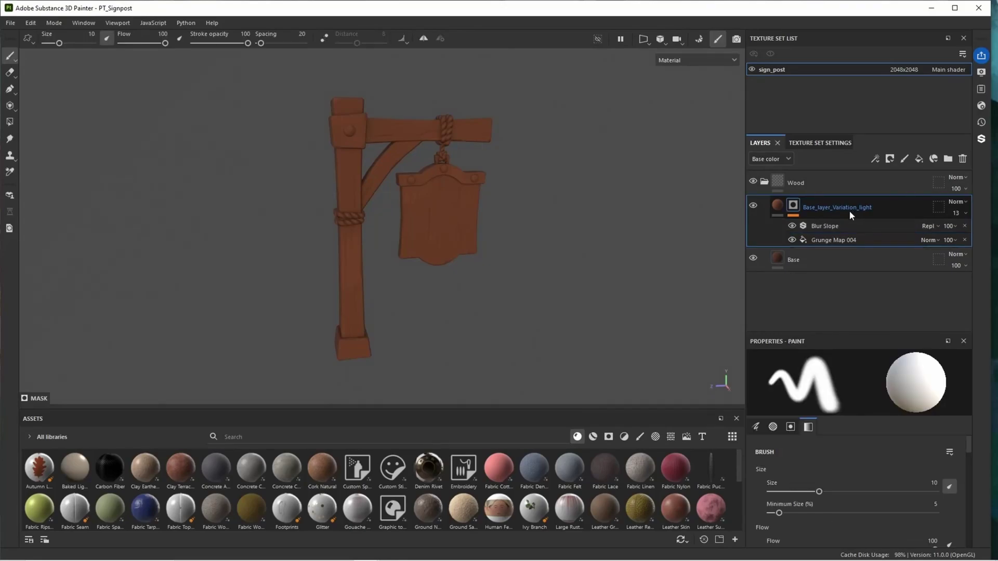
pyautogui.hotkey('ctrl', 'd')
pyautogui.doubleClick(867, 206)
pyautogui.click(884, 207)
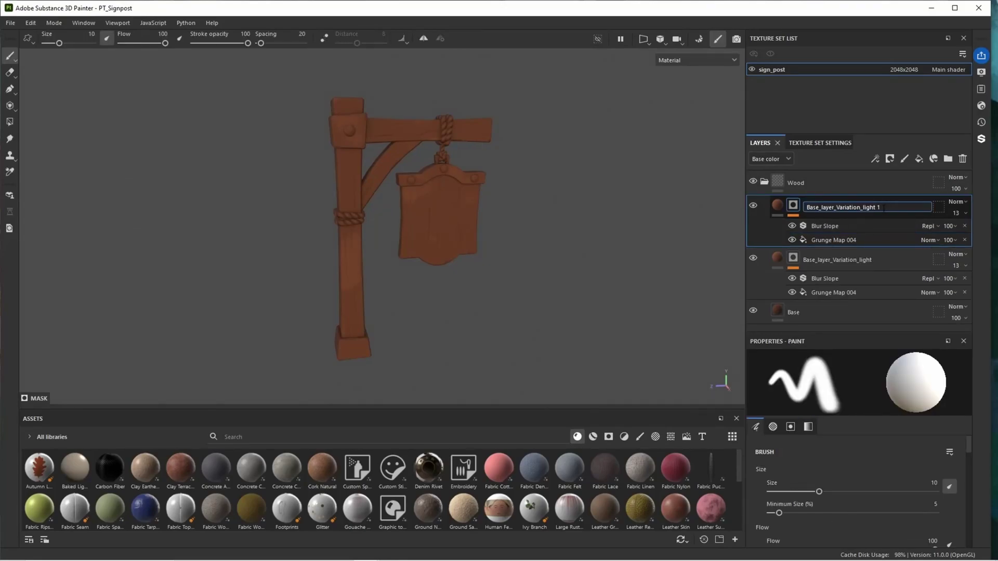
pyautogui.write('Dark')
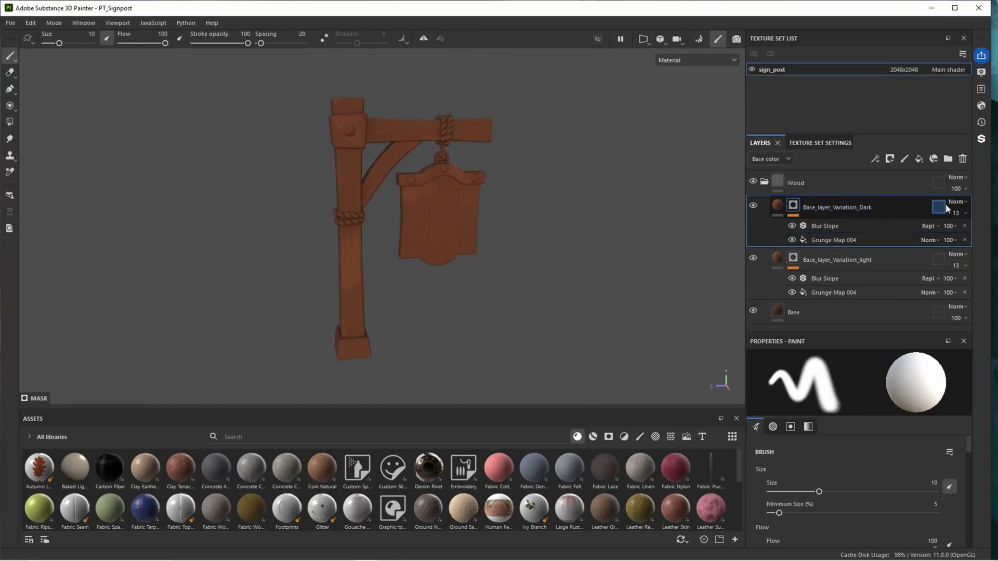
pyautogui.press('Return')
# Set the Base_layer_Variation_Dark layer's blending mode to Multiply and randomize the seed of its Grunge Map 004 mask fill.
pyautogui.click(956, 203)
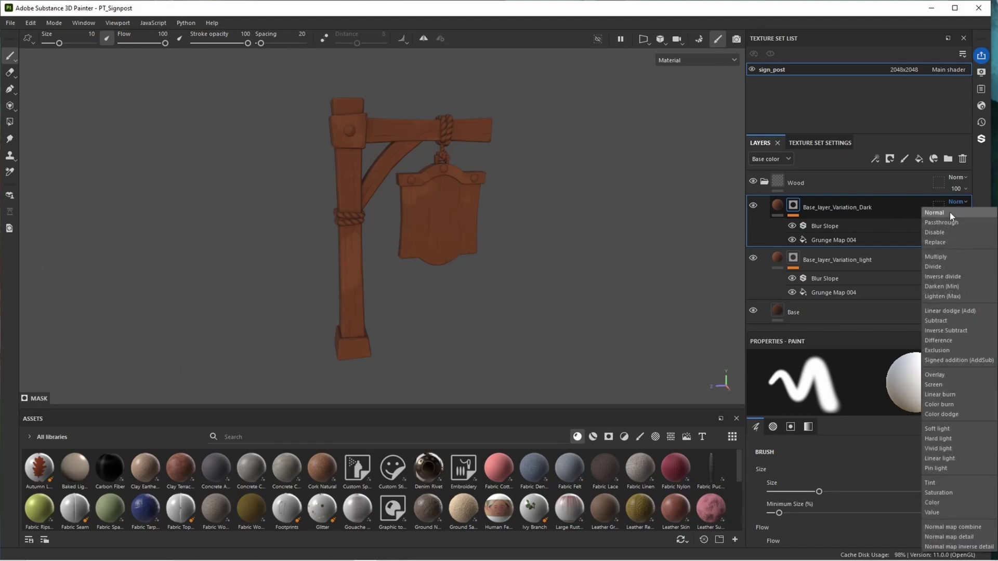
pyautogui.click(951, 226)
pyautogui.click(834, 239)
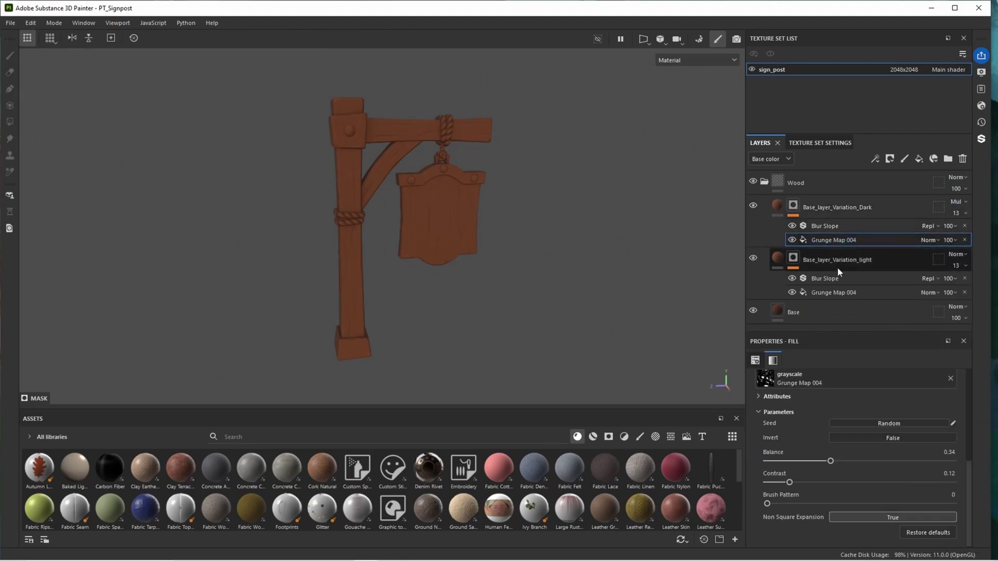
pyautogui.click(867, 422)
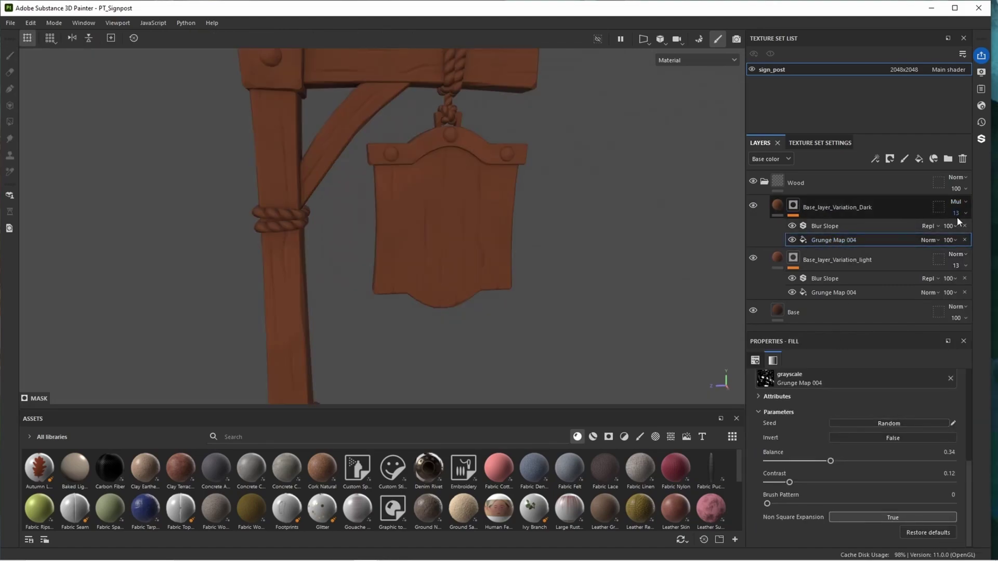
# Raise the opacity of the Base_layer_Variation_Dark layer to 23 and check the darker variation on the signboard.
pyautogui.click(955, 214)
pyautogui.moveTo(955, 233); pyautogui.dragTo(964, 235)
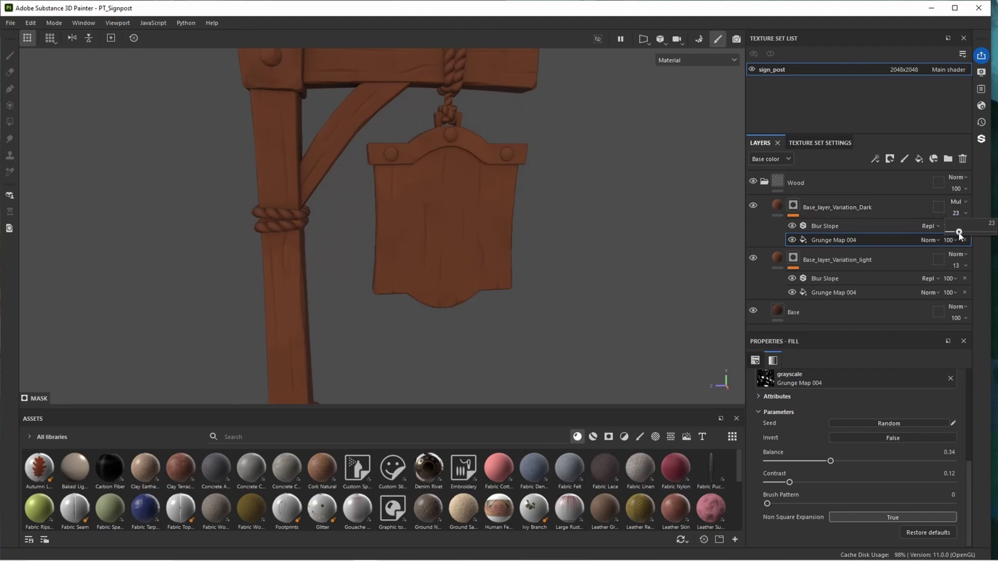
pyautogui.scroll(5, 383, 192)
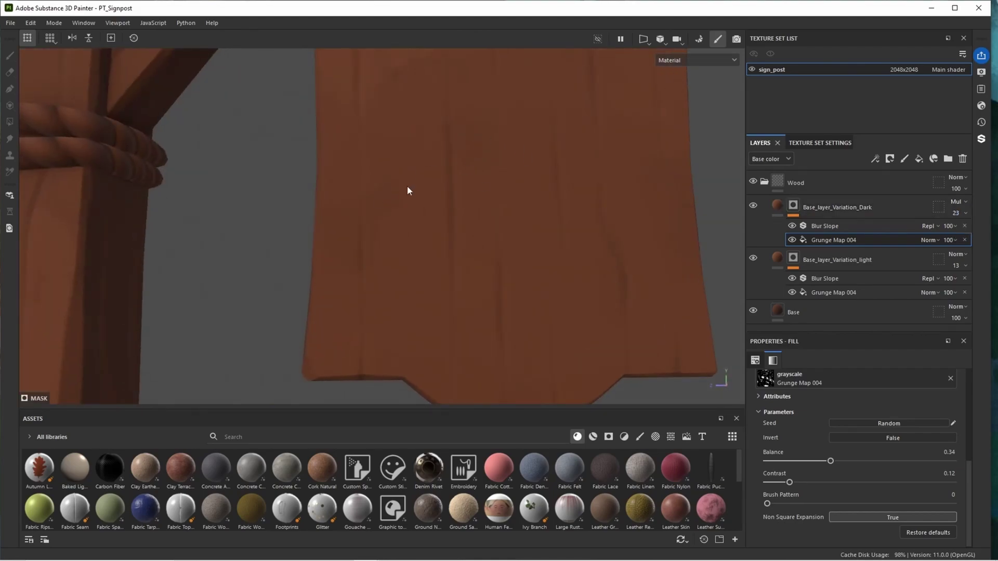
pyautogui.scroll(-8, 407, 190)
pyautogui.keyDown('alt'); pyautogui.moveTo(435, 191); pyautogui.dragTo(451, 173); pyautogui.keyUp('alt')
pyautogui.moveTo(451, 173)
pyautogui.keyDown('alt'); pyautogui.mouseDown(button='middle')
pyautogui.moveTo(437, 147)
pyautogui.moveTo(431, 216)
pyautogui.mouseUp(button='middle'); pyautogui.keyUp('alt')
# Add a color-only fill layer above Base_layer_Variation_Dark, sampling its base color from the Base_layer_Variation_light thumbnail and setting the color value to about 0.567.
pyautogui.click(836, 207)
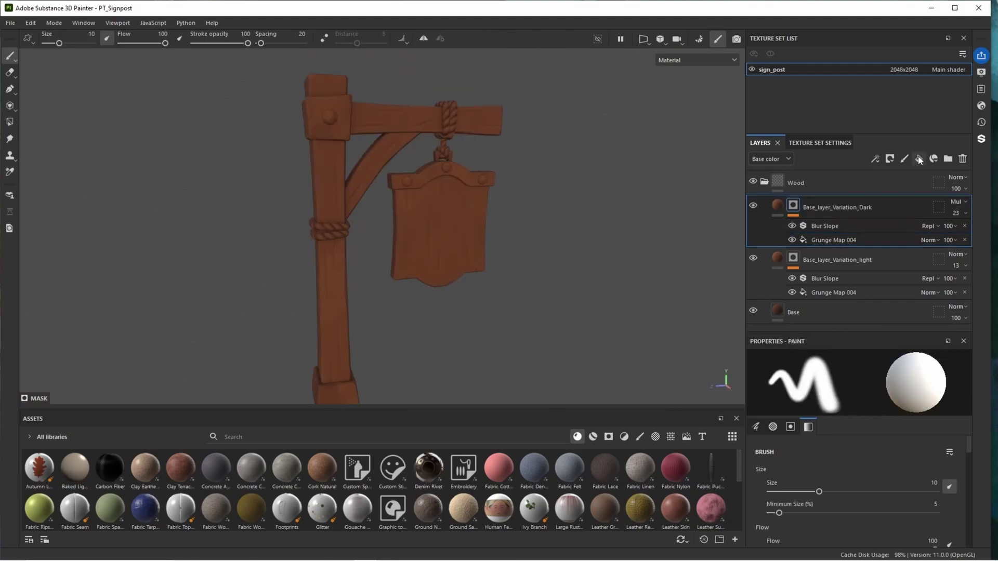
pyautogui.click(919, 159)
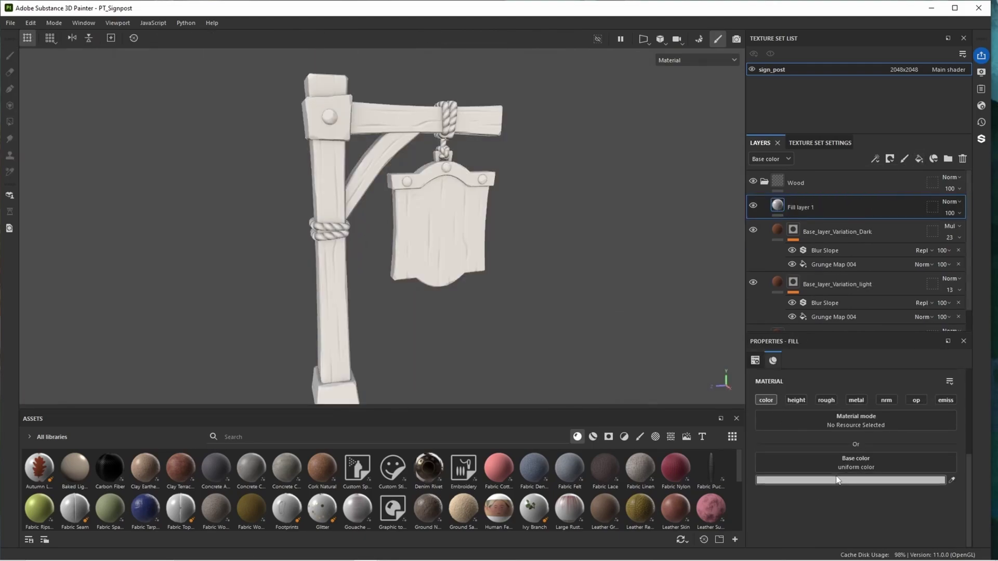
pyautogui.click(850, 480)
pyautogui.moveTo(787, 250); pyautogui.dragTo(582, 238)
pyautogui.click(646, 378)
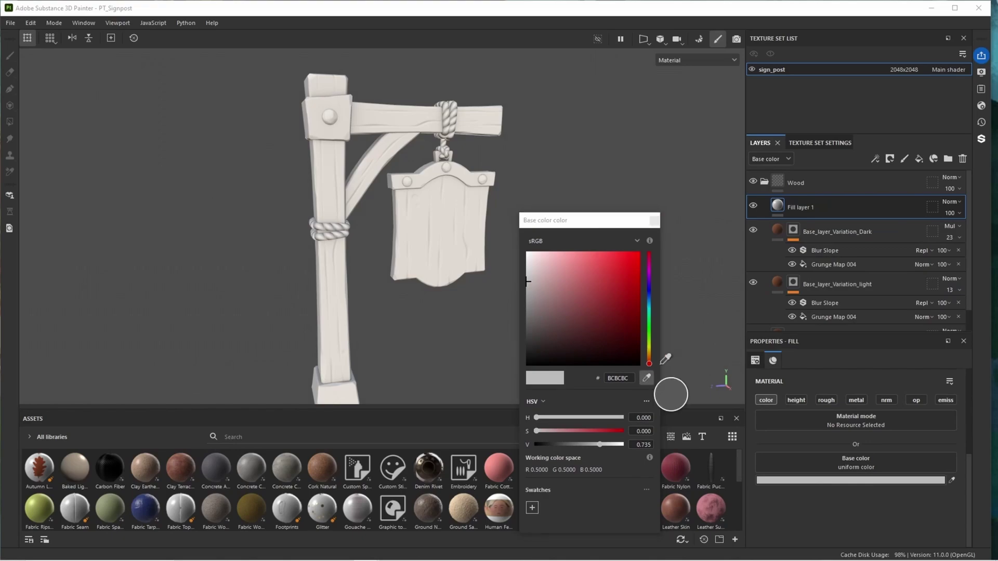
pyautogui.click(775, 284)
pyautogui.click(584, 445)
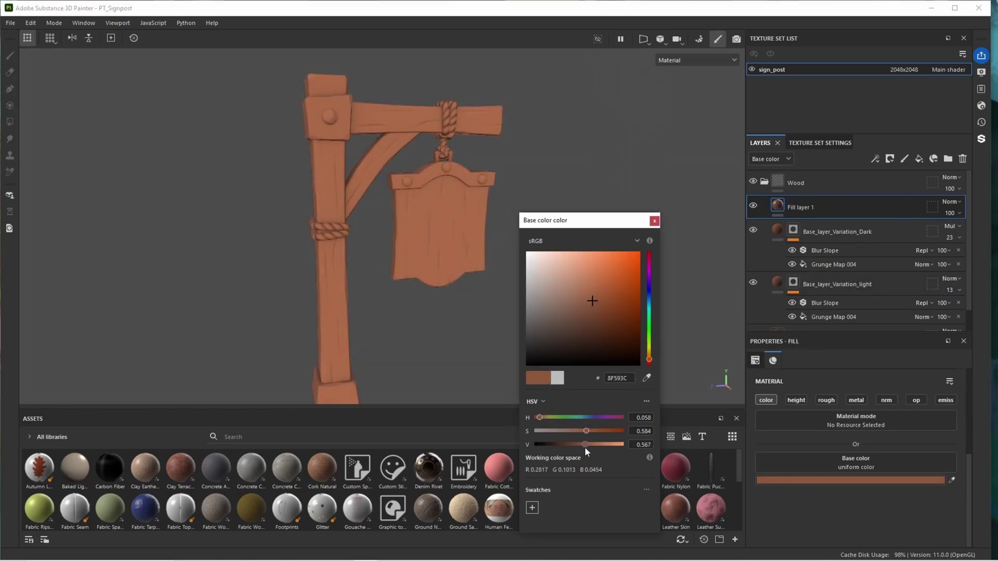
# Add a bitmap mask to the new fill layer using the signpost's baked curvature map.
pyautogui.rightClick(816, 204)
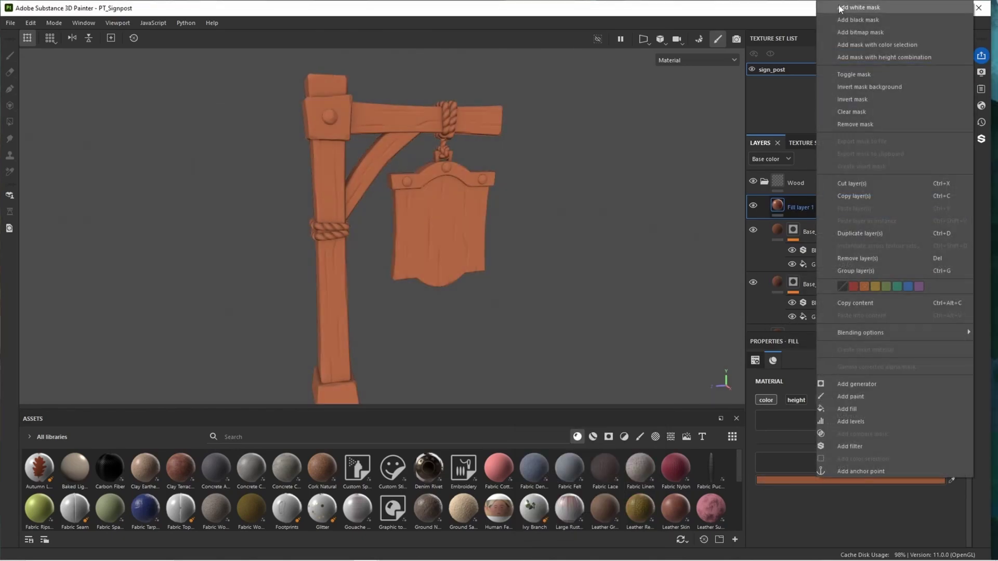
pyautogui.click(852, 34)
pyautogui.doubleClick(885, 44)
pyautogui.write('curvat')
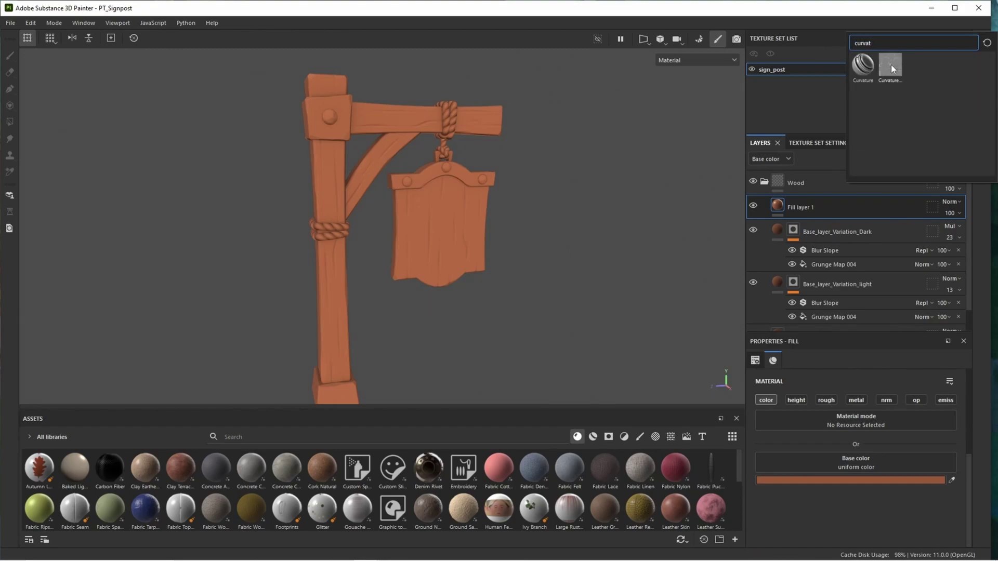
pyautogui.click(889, 65)
# Add Levels to the curvature mask and set the input black point to 0.5 and the white point to 0.838.
pyautogui.click(875, 159)
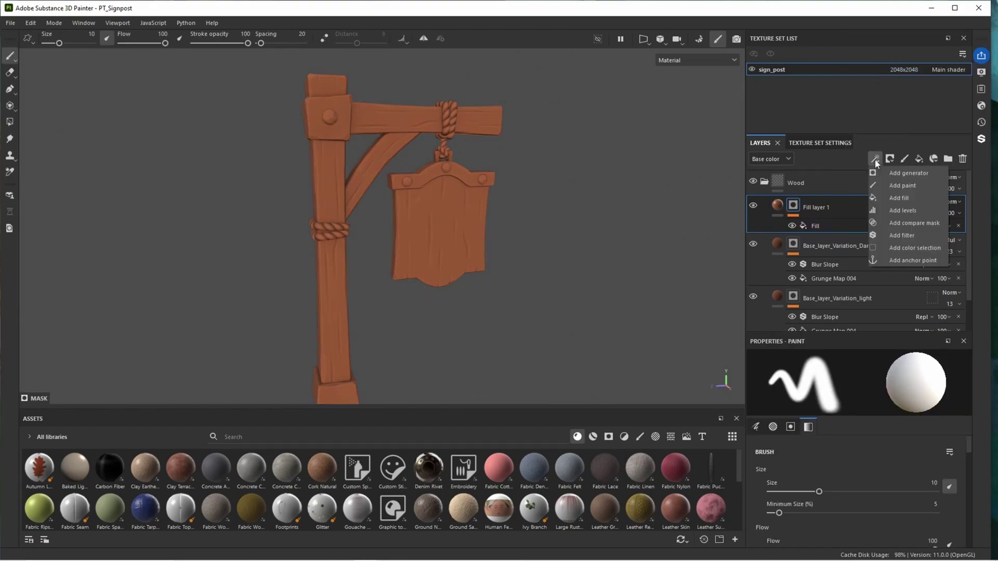
pyautogui.click(900, 204)
pyautogui.scroll(10, 438, 199)
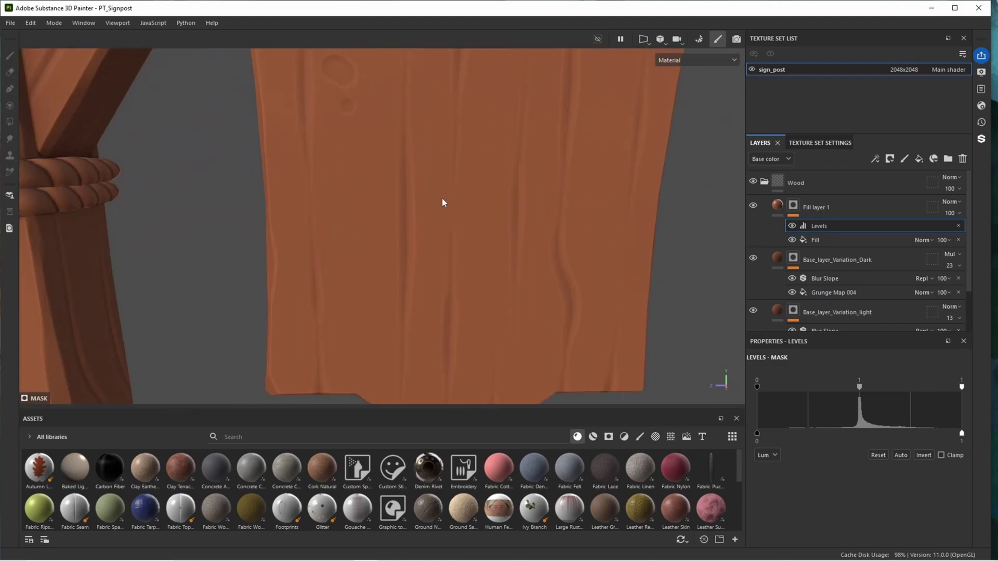
pyautogui.keyDown('alt'); pyautogui.moveTo(485, 193); pyautogui.dragTo(478, 193); pyautogui.keyUp('alt')
pyautogui.scroll(-3, 424, 151)
pyautogui.keyDown('alt'); pyautogui.moveTo(311, 234); pyautogui.dragTo(370, 187); pyautogui.keyUp('alt')
pyautogui.scroll(-6, 394, 169)
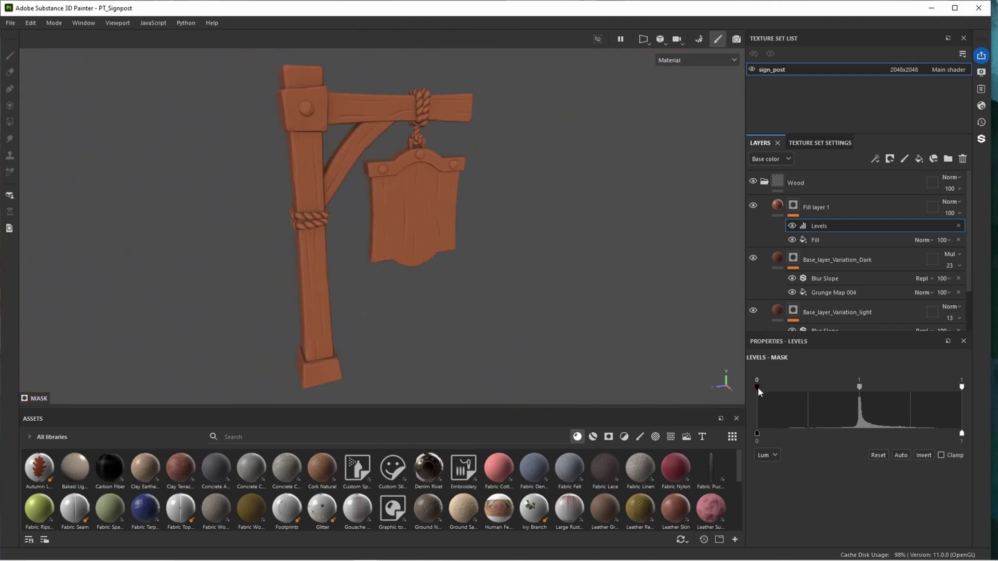
pyautogui.moveTo(757, 387); pyautogui.dragTo(843, 392)
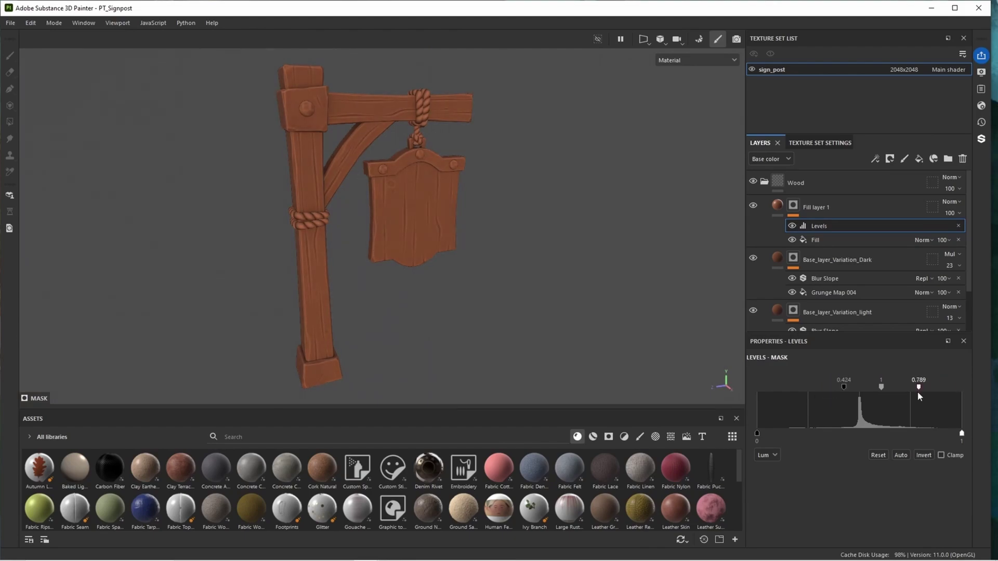
pyautogui.moveTo(917, 392); pyautogui.dragTo(928, 391)
pyautogui.moveTo(843, 389); pyautogui.dragTo(858, 393)
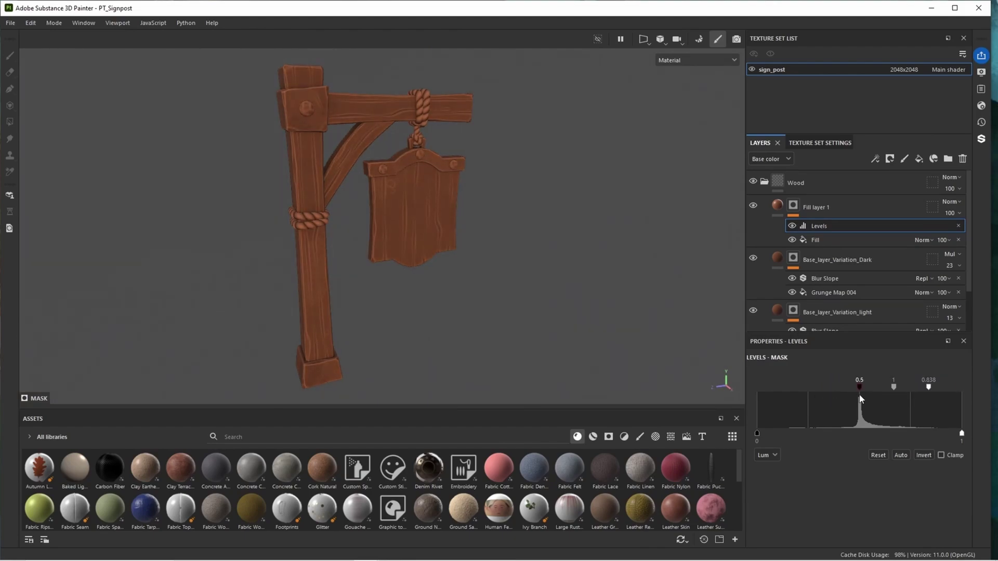
# Rename the curvature-masked fill layer edge_highlight_Blurred.
pyautogui.doubleClick(816, 205)
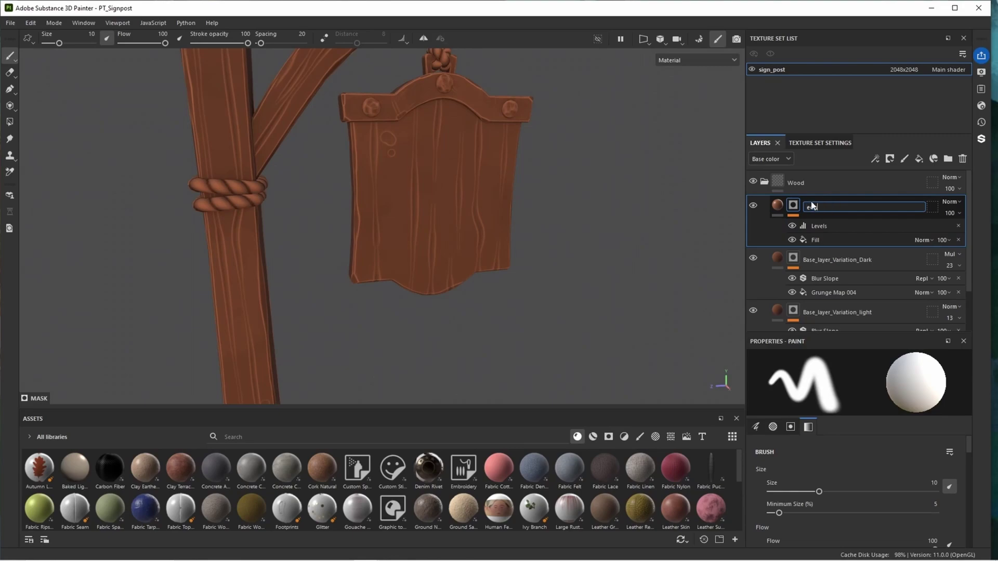
pyautogui.write('edge_highlight_Blurred')
pyautogui.press('Return')
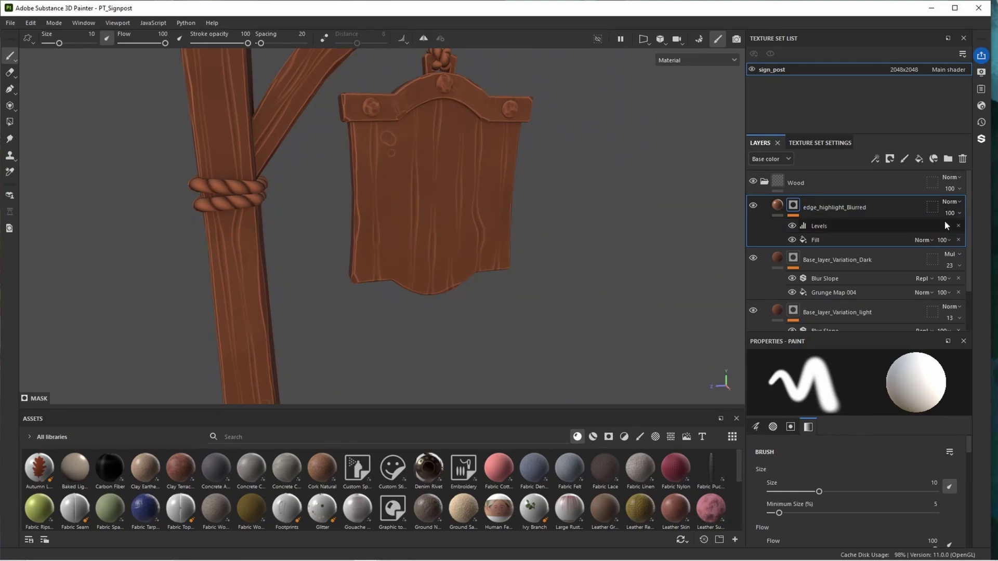
# Add a Blur filter with intensity 0.83 to the edge_highlight_Blurred mask and lower the layer's opacity to 70.
pyautogui.click(875, 159)
pyautogui.click(891, 234)
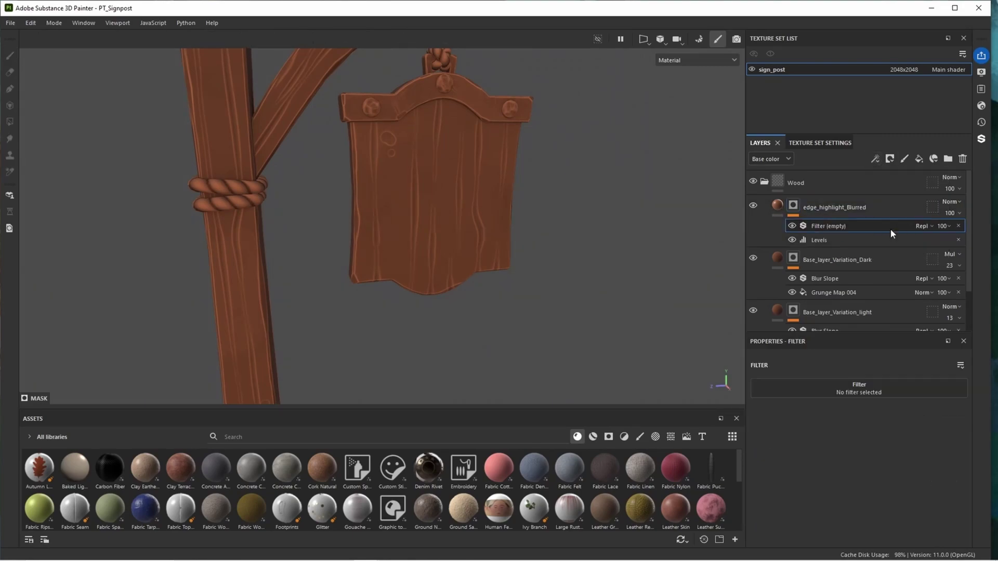
pyautogui.click(859, 389)
pyautogui.click(863, 459)
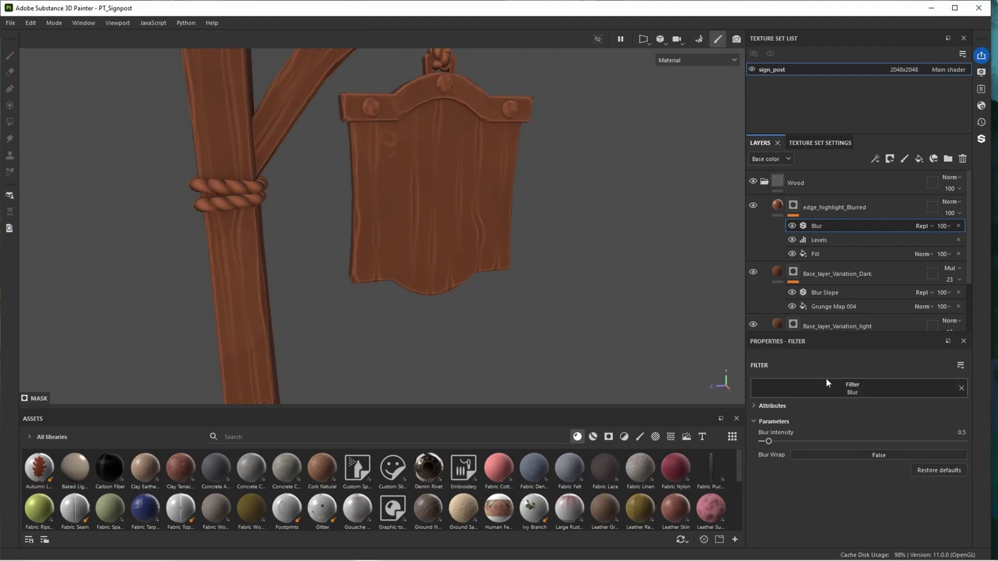
pyautogui.click(955, 213)
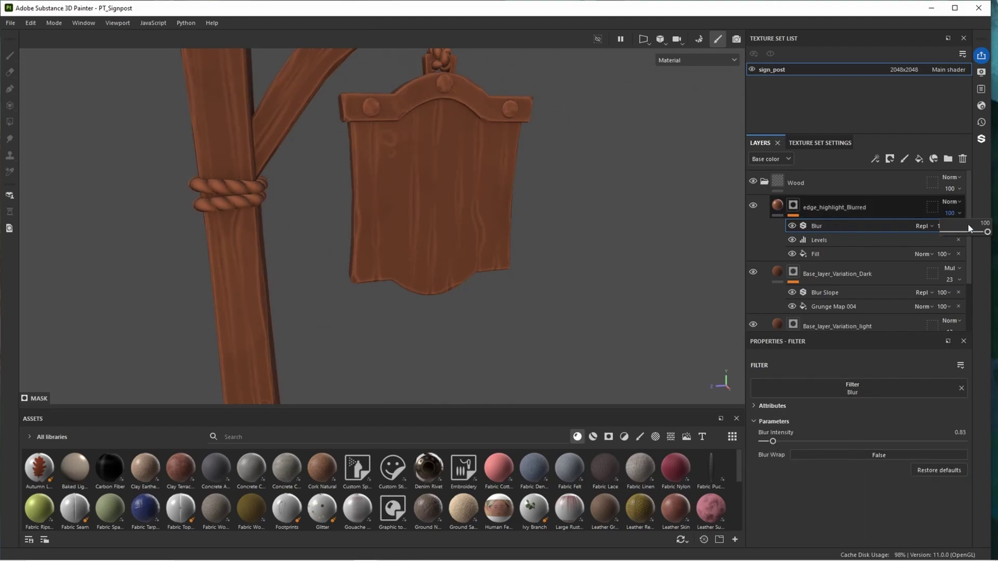
pyautogui.moveTo(986, 231); pyautogui.dragTo(975, 234)
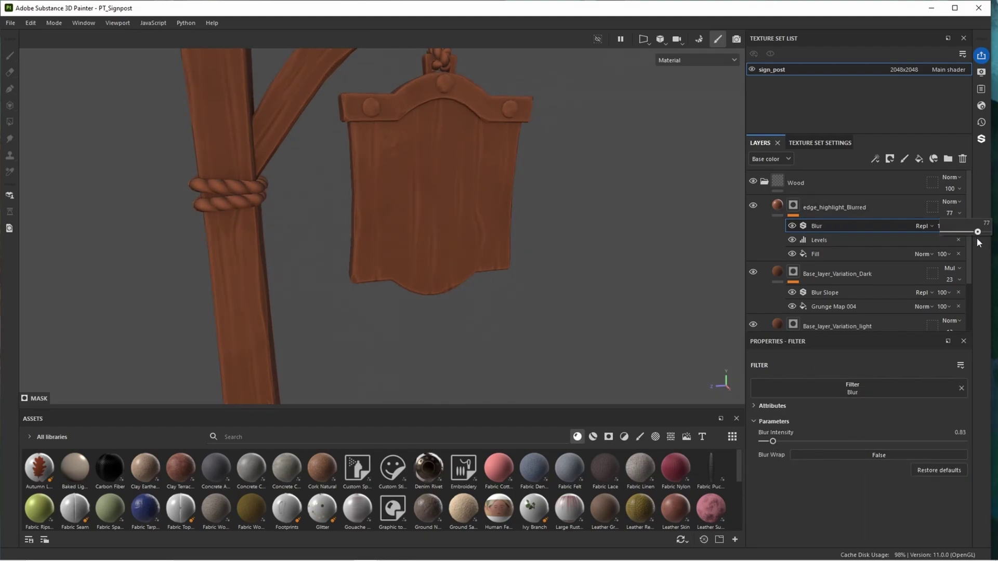
# Duplicate the edge_highlight_Blurred layer, with the copy's Blur filter hidden and its opacity lowered to 40.
pyautogui.click(834, 206)
pyautogui.hotkey('ctrl', 'd')
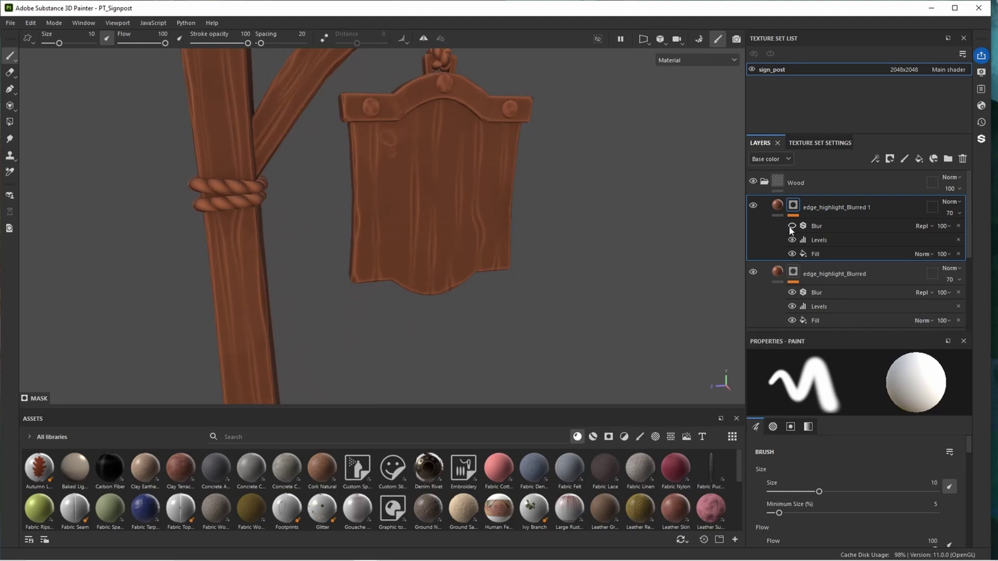
pyautogui.click(790, 226)
# Add a black mask to the Wood folder.
pyautogui.click(807, 182)
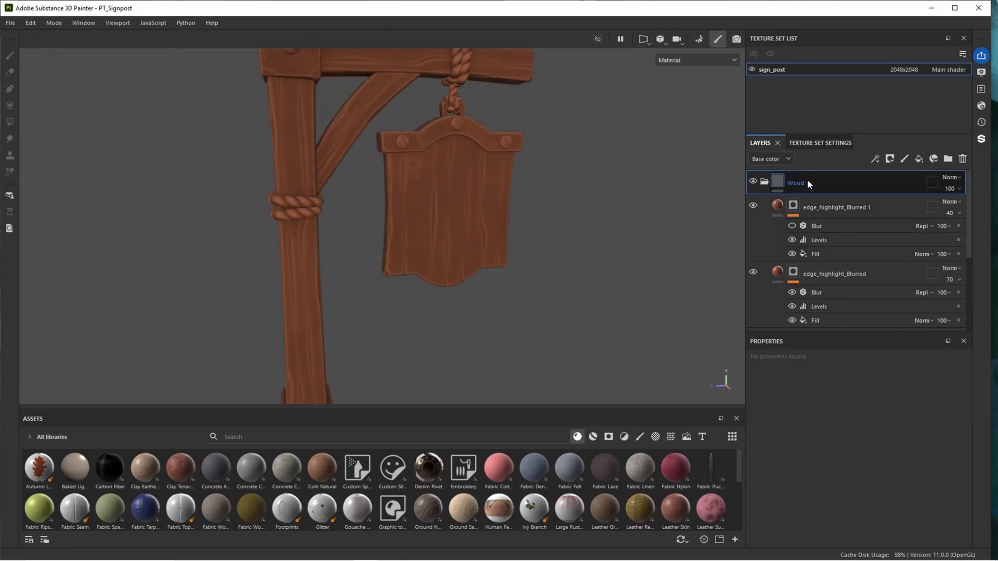
pyautogui.rightClick(799, 184)
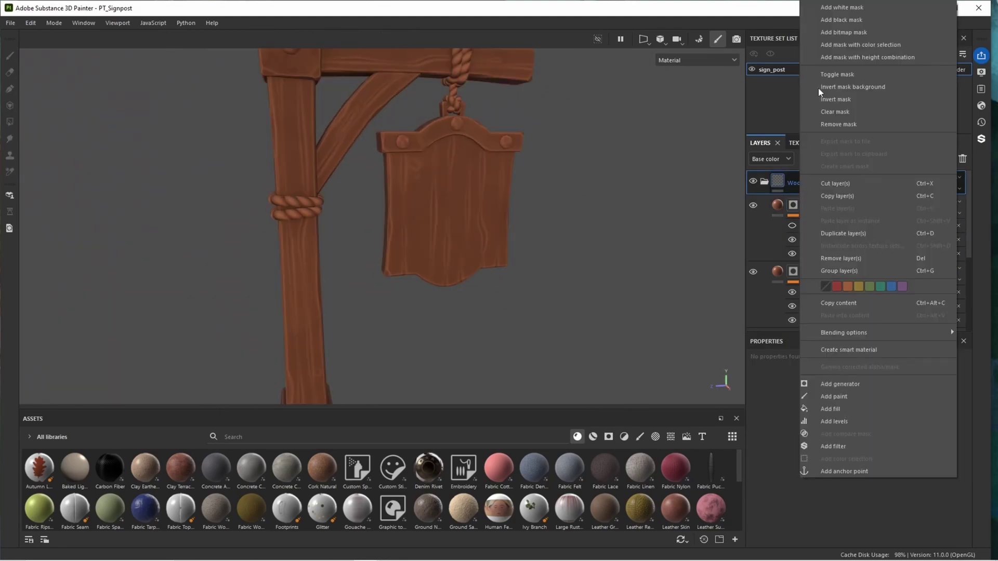
pyautogui.click(840, 20)
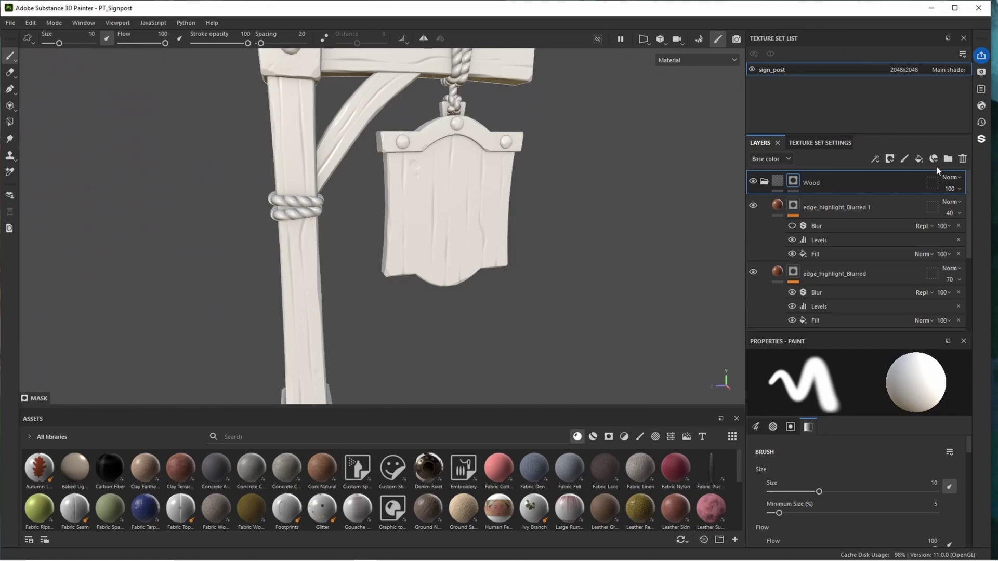
# Reveal the Wood folder on the signboard, crossbeam, diagonal brace and post by mesh-filling its mask with Polygon Fill, and return to painting.
pyautogui.click(9, 122)
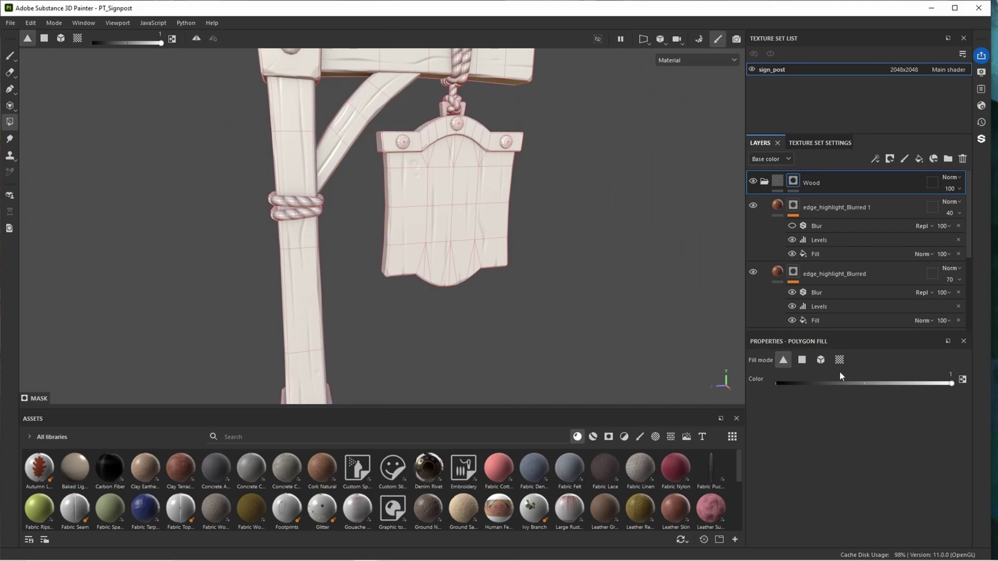
pyautogui.click(821, 362)
pyautogui.click(840, 363)
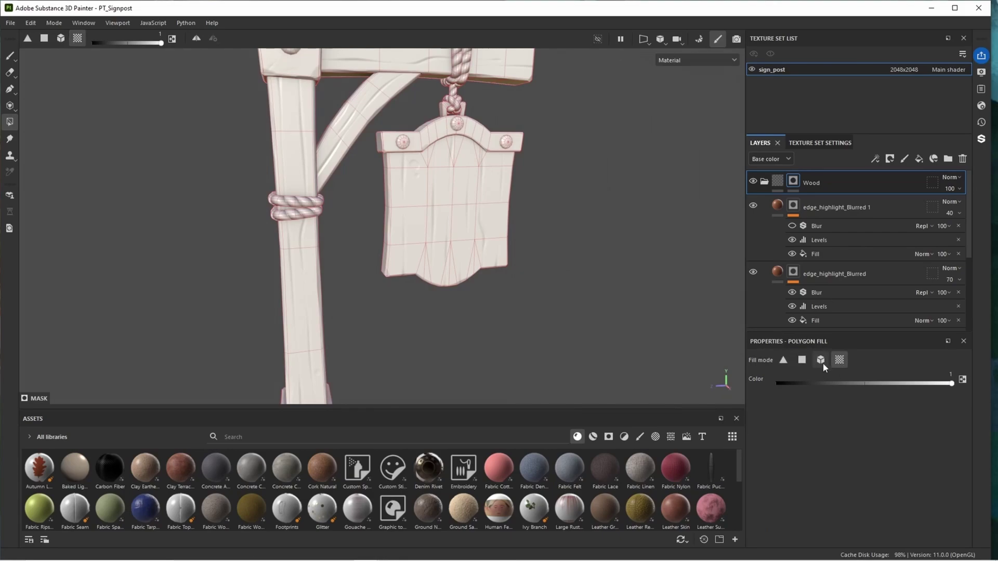
pyautogui.click(820, 361)
pyautogui.click(491, 244)
pyautogui.press('f')
pyautogui.click(409, 91)
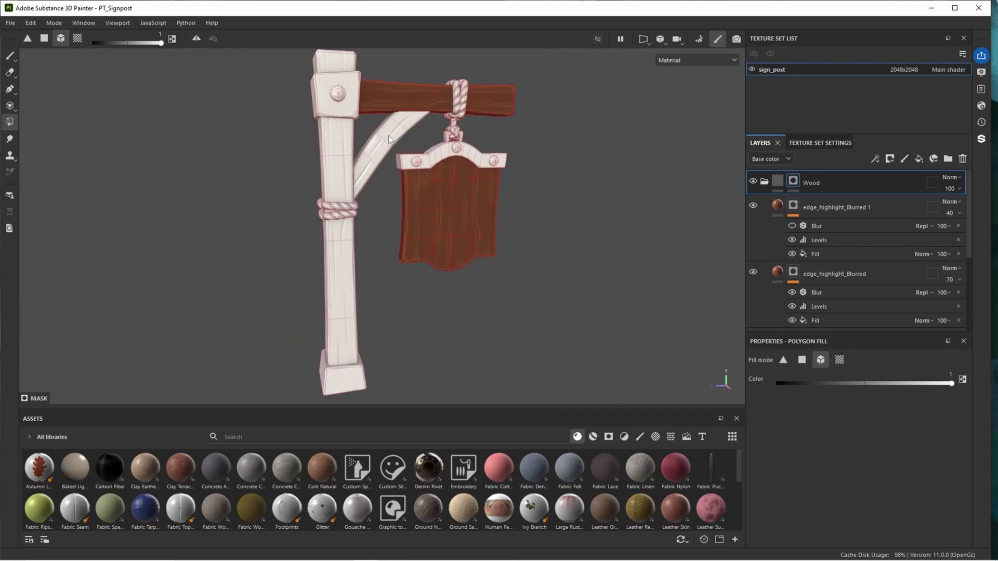
pyautogui.click(388, 135)
pyautogui.click(329, 151)
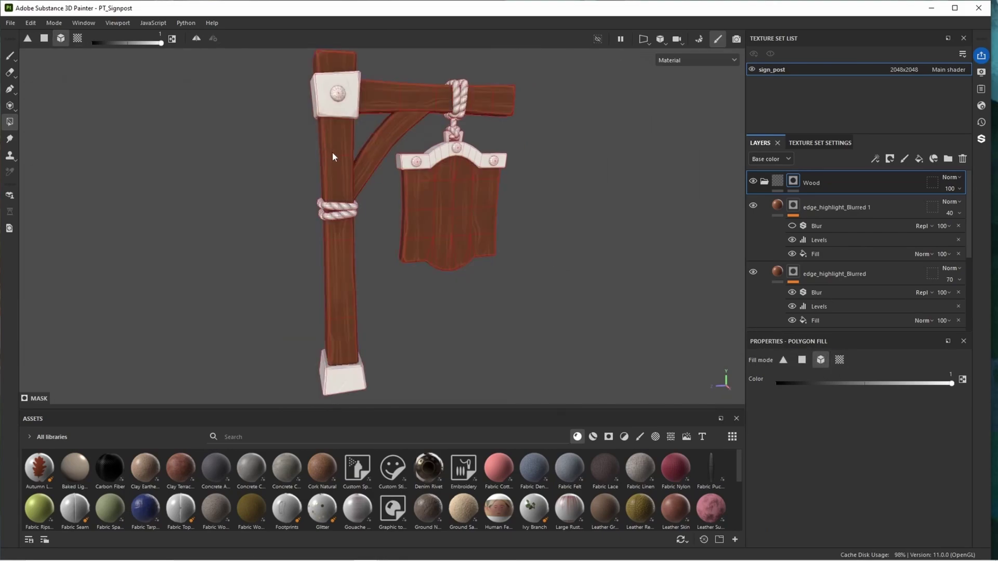
pyautogui.click(10, 56)
# Brighten the base color of the Base layer by raising its HSV value.
pyautogui.scroll(3, 508, 178)
pyautogui.scroll(-3, 826, 242)
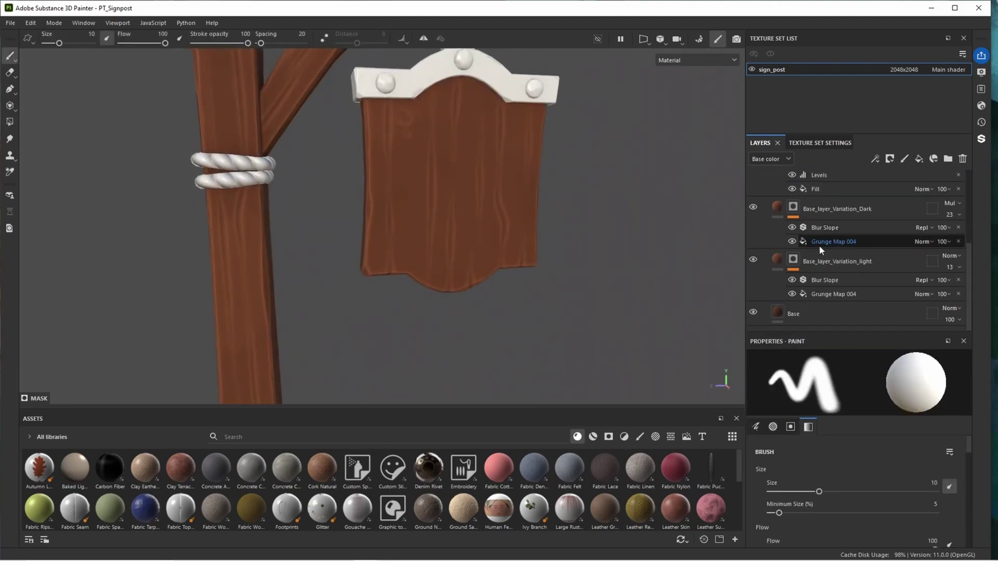
pyautogui.click(780, 313)
pyautogui.click(841, 535)
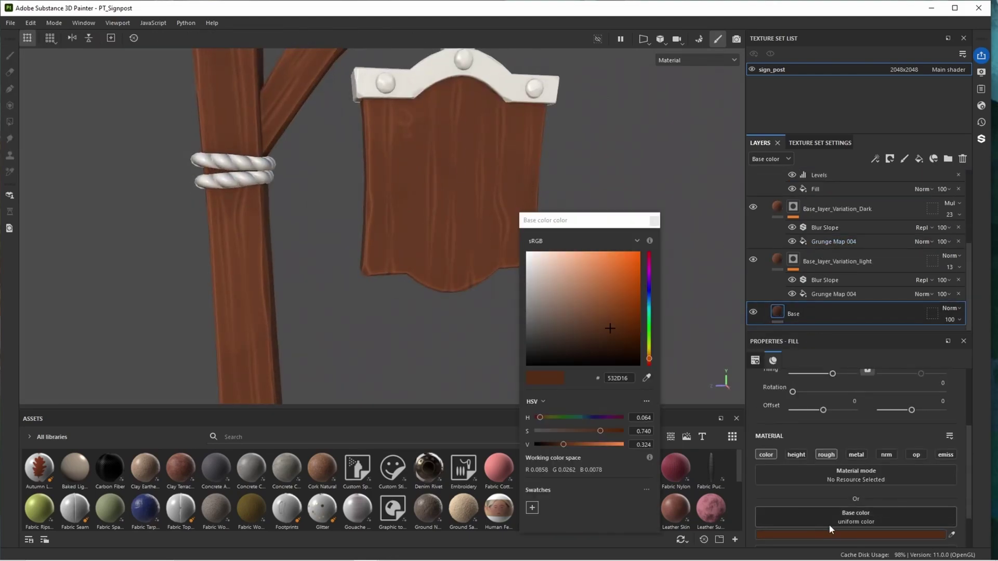
pyautogui.moveTo(561, 446); pyautogui.dragTo(595, 436)
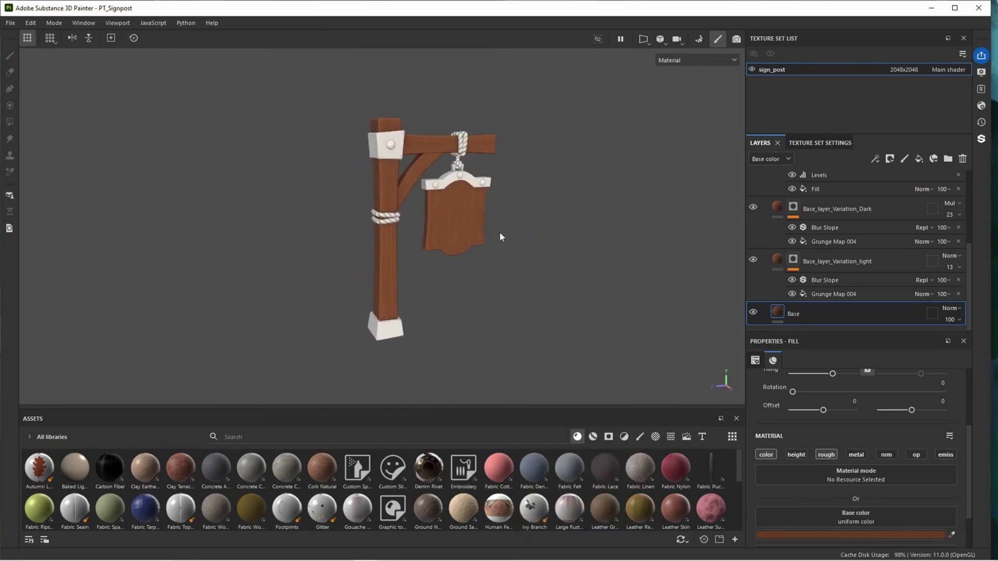
# Rename the edge_highlight_Blurred 1 layer to edge_highlight_ and set its opacity to 55.
pyautogui.scroll(3, 500, 231)
pyautogui.scroll(5, 802, 227)
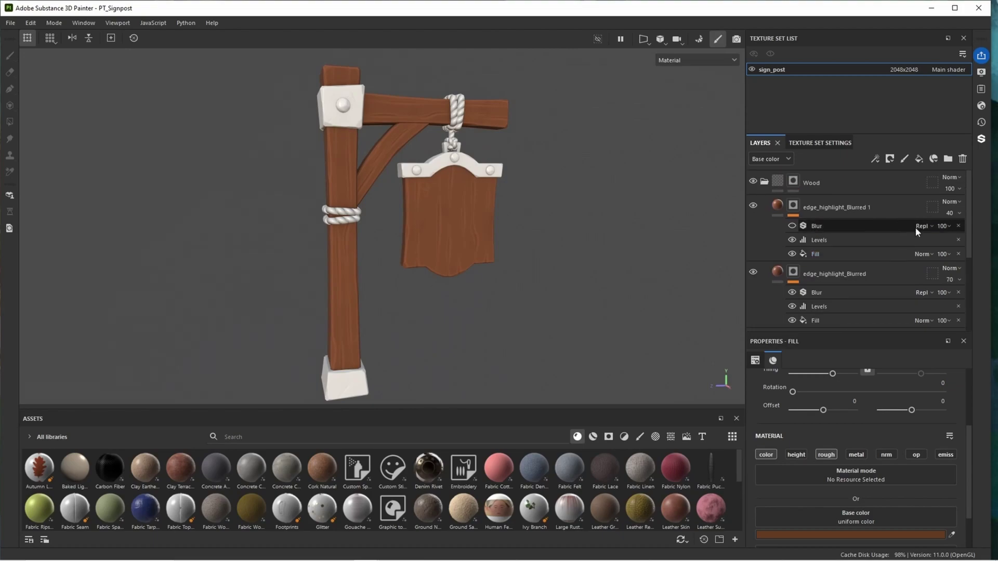
pyautogui.click(951, 213)
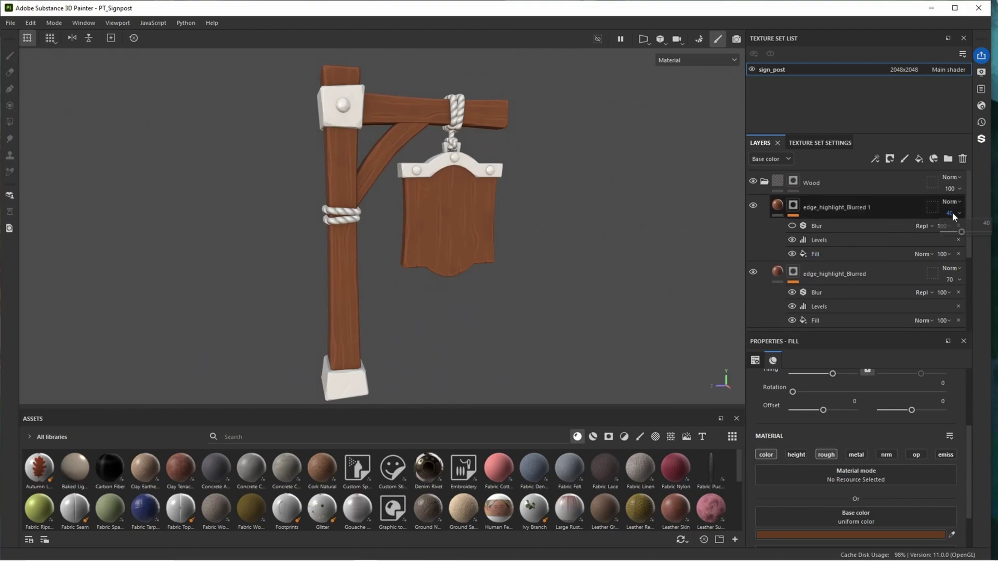
pyautogui.doubleClick(847, 207)
pyautogui.moveTo(873, 207); pyautogui.dragTo(849, 207)
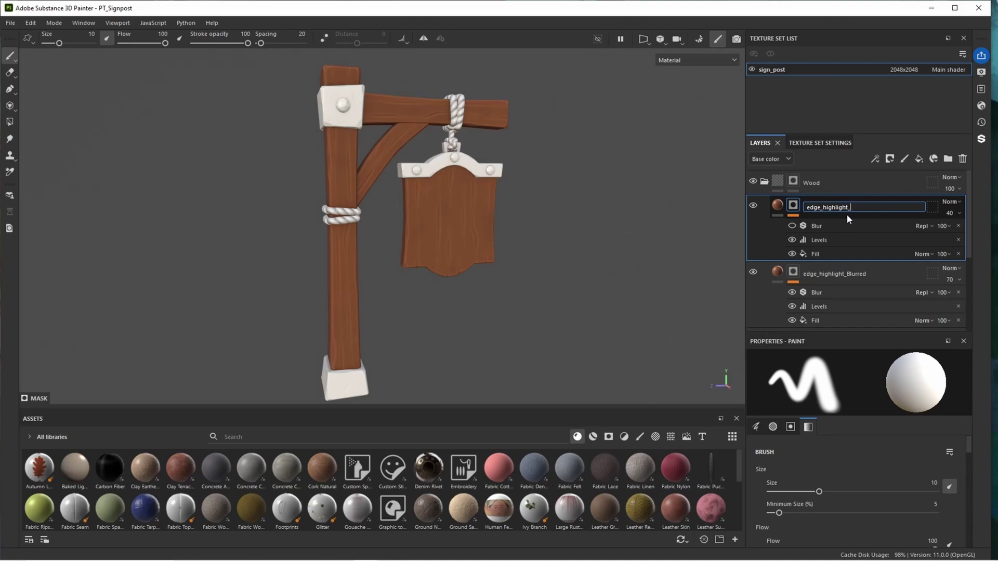
pyautogui.press('BackSpace')
pyautogui.click(951, 213)
pyautogui.moveTo(976, 232); pyautogui.dragTo(967, 233)
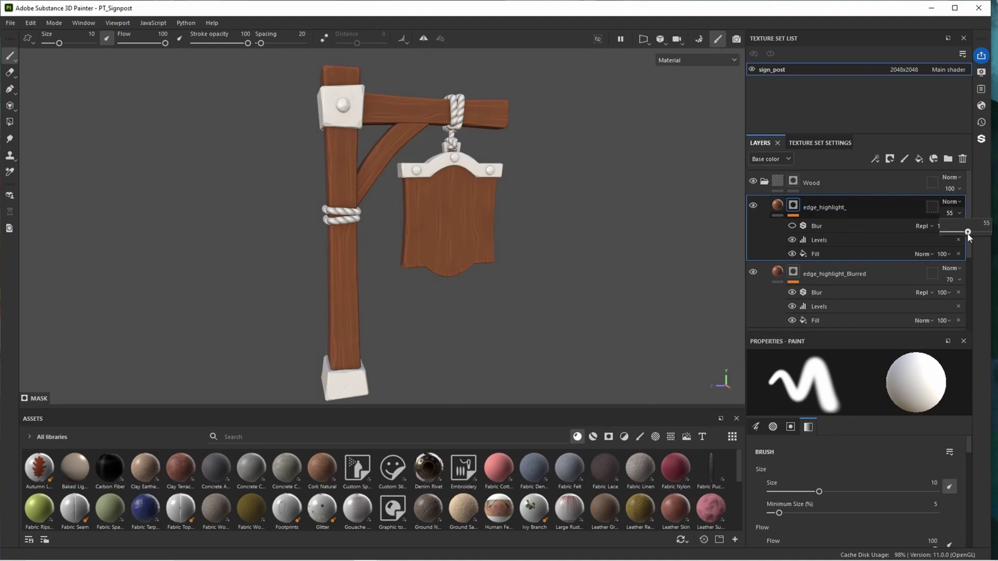
# Add a fill layer above edge_highlight_ inside the Wood folder and set its blend mode to Multiply.
pyautogui.scroll(3, 539, 249)
pyautogui.keyDown('alt'); pyautogui.moveTo(539, 249); pyautogui.dragTo(592, 203); pyautogui.keyUp('alt')
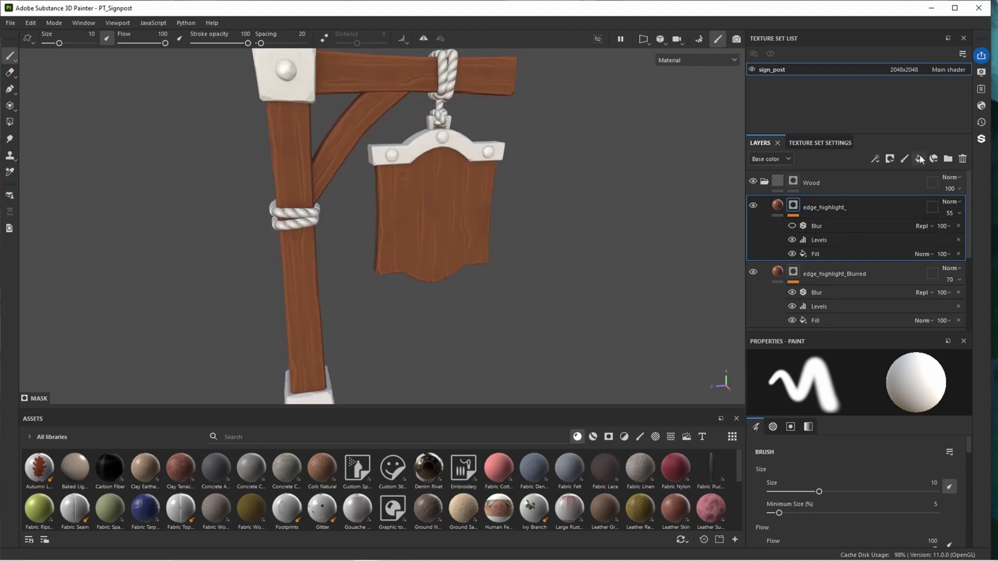
pyautogui.click(918, 158)
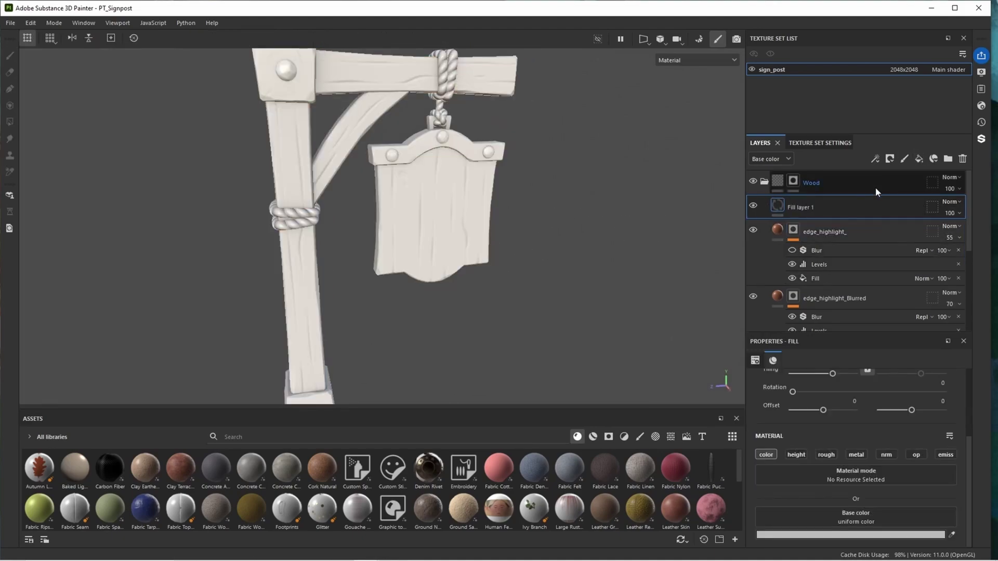
pyautogui.click(950, 202)
pyautogui.click(946, 257)
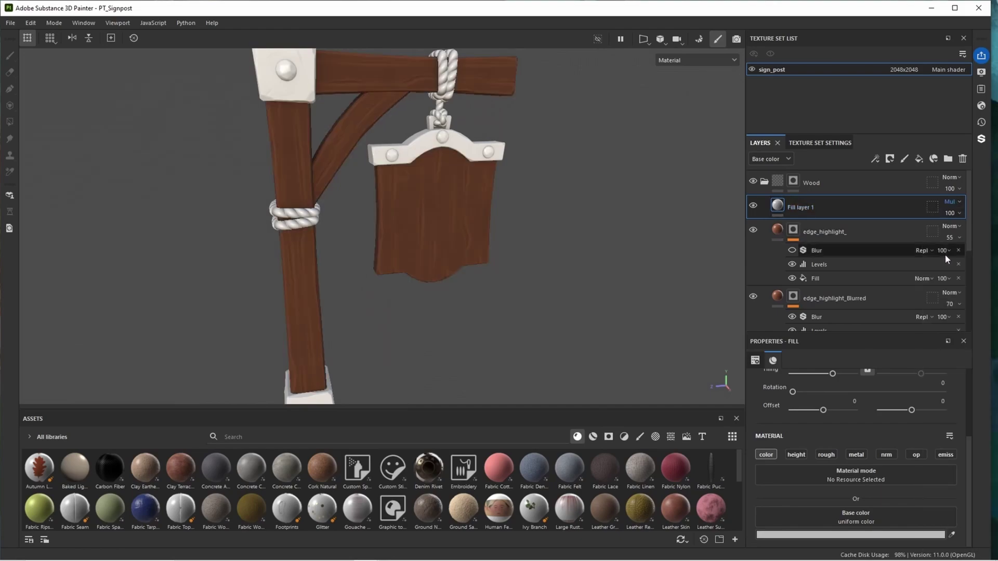
# Give Fill layer 1 a bitmap mask that uses the ambient occlusion mesh map.
pyautogui.rightClick(815, 204)
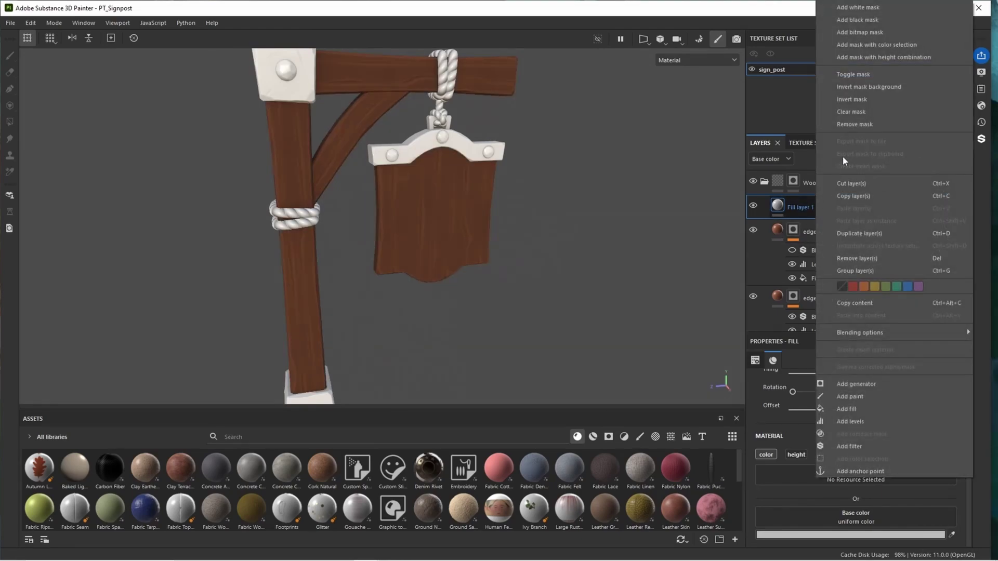
pyautogui.click(858, 35)
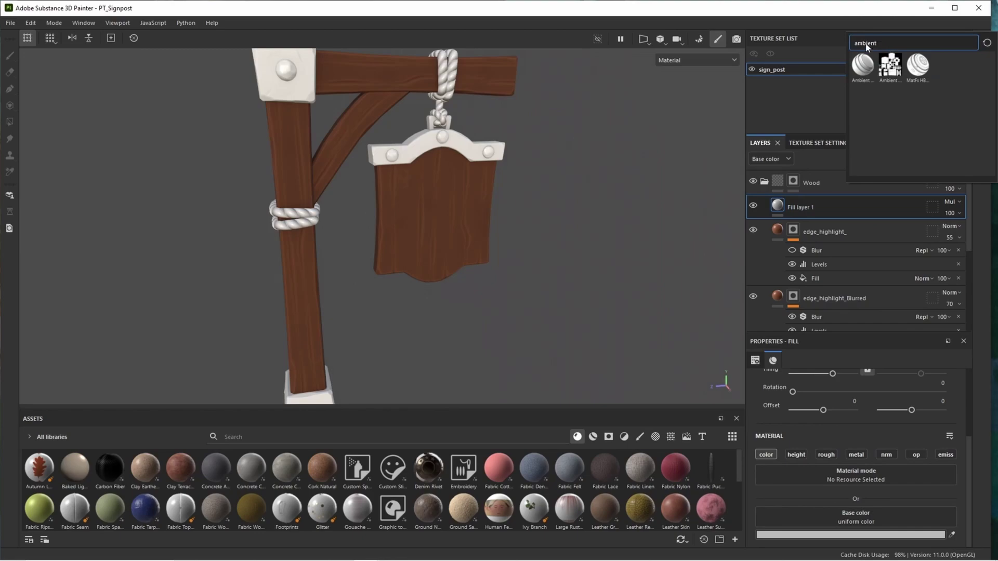
pyautogui.click(890, 66)
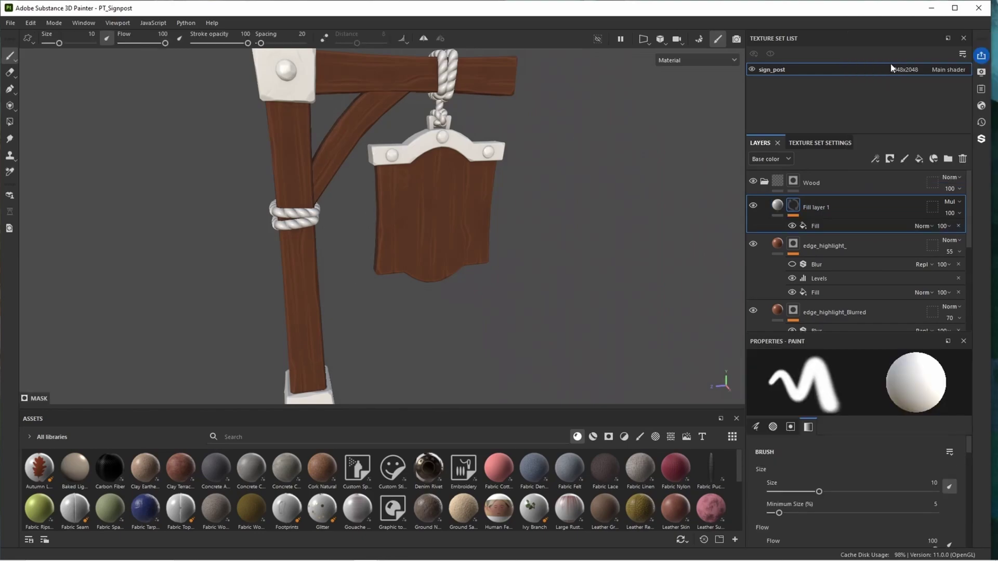
# Add Levels to the ambient occlusion mask, invert it and raise the midtone to about 15.
pyautogui.click(875, 159)
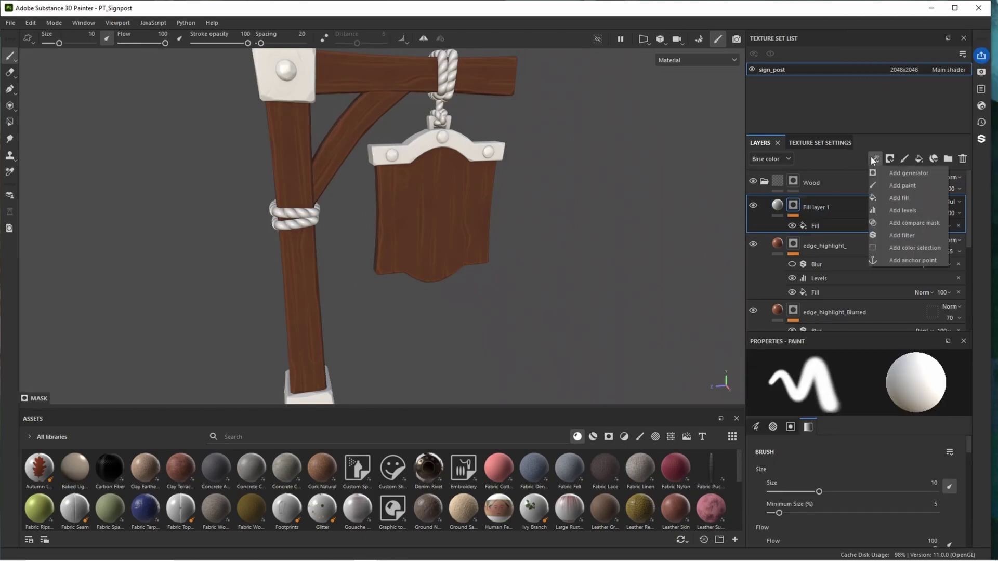
pyautogui.click(900, 211)
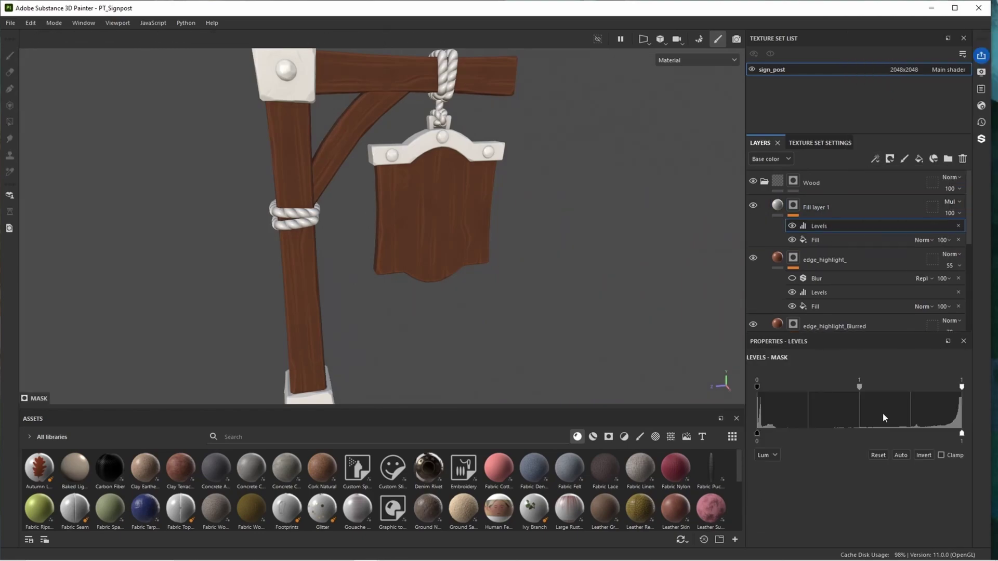
pyautogui.click(923, 455)
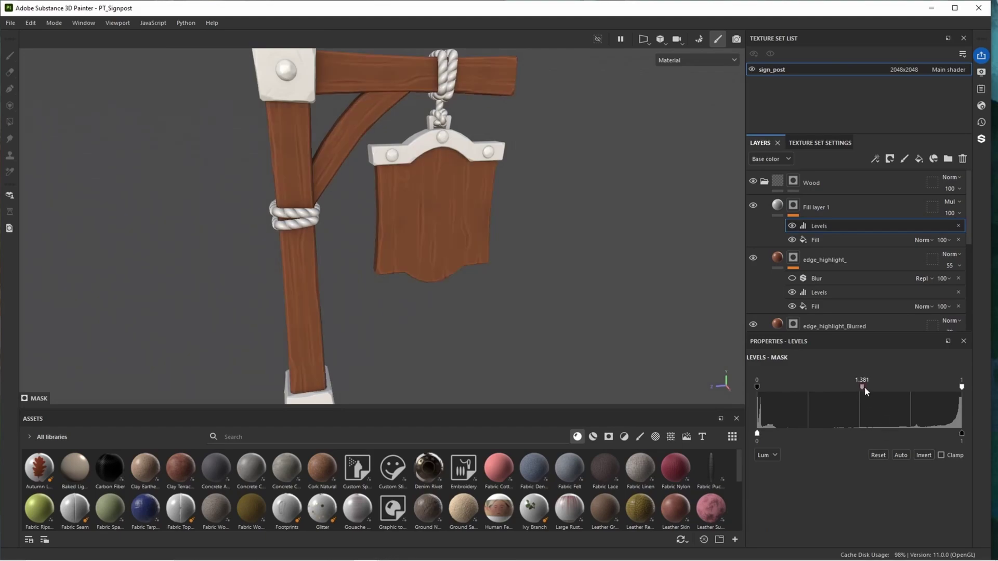
pyautogui.moveTo(932, 386)
pyautogui.mouseDown()
pyautogui.moveTo(959, 387)
pyautogui.moveTo(861, 399)
pyautogui.moveTo(948, 390)
pyautogui.moveTo(861, 387)
pyautogui.moveTo(954, 391)
pyautogui.mouseUp()
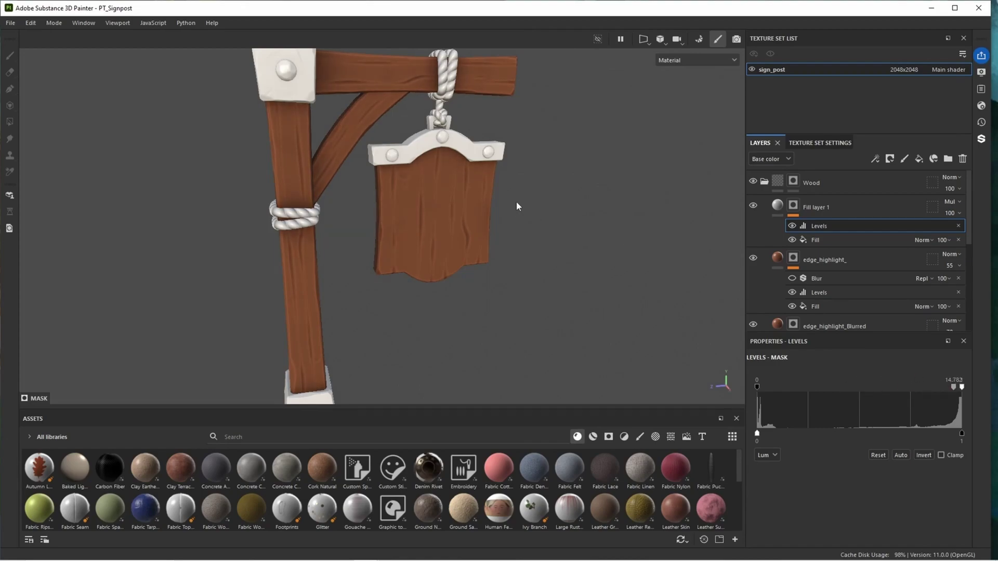
pyautogui.scroll(-3, 516, 206)
pyautogui.moveTo(757, 387)
pyautogui.mouseDown()
pyautogui.moveTo(886, 391)
pyautogui.moveTo(773, 387)
pyautogui.mouseUp()
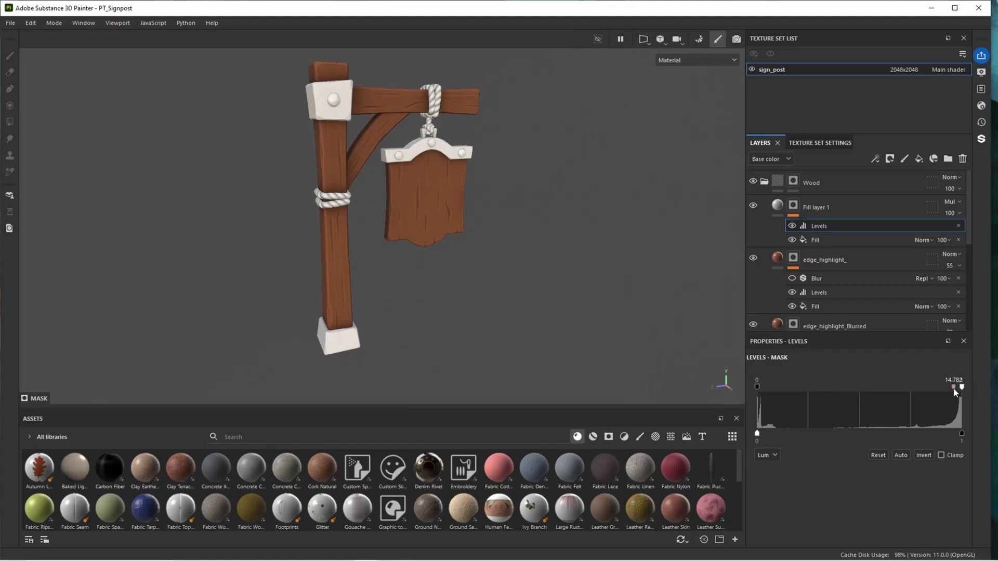
pyautogui.moveTo(954, 392); pyautogui.dragTo(960, 395)
# Add a Blur filter with intensity 0.29 to the ambient occlusion mask and set Fill layer 1's opacity to 74.
pyautogui.click(875, 159)
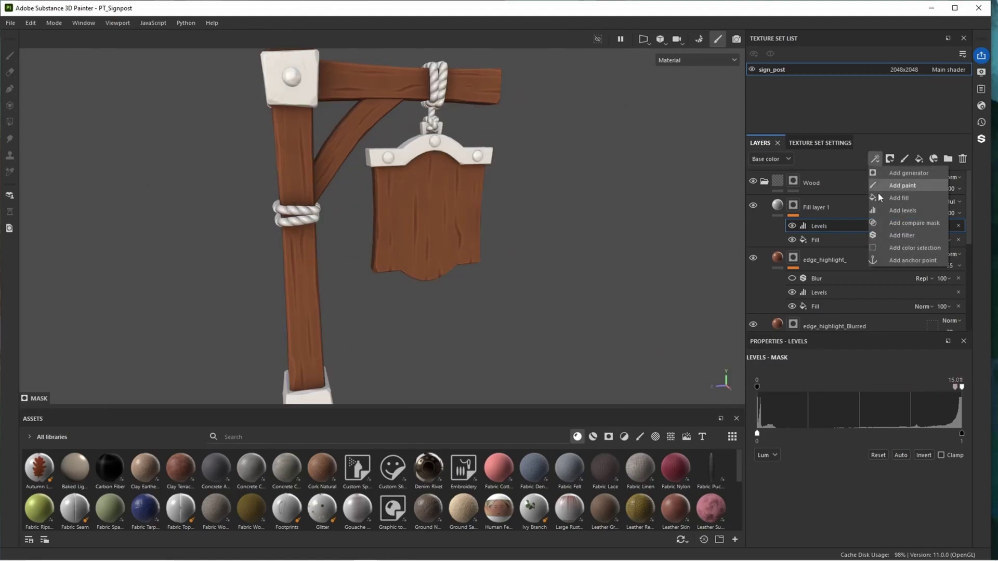
pyautogui.click(894, 235)
pyautogui.click(880, 387)
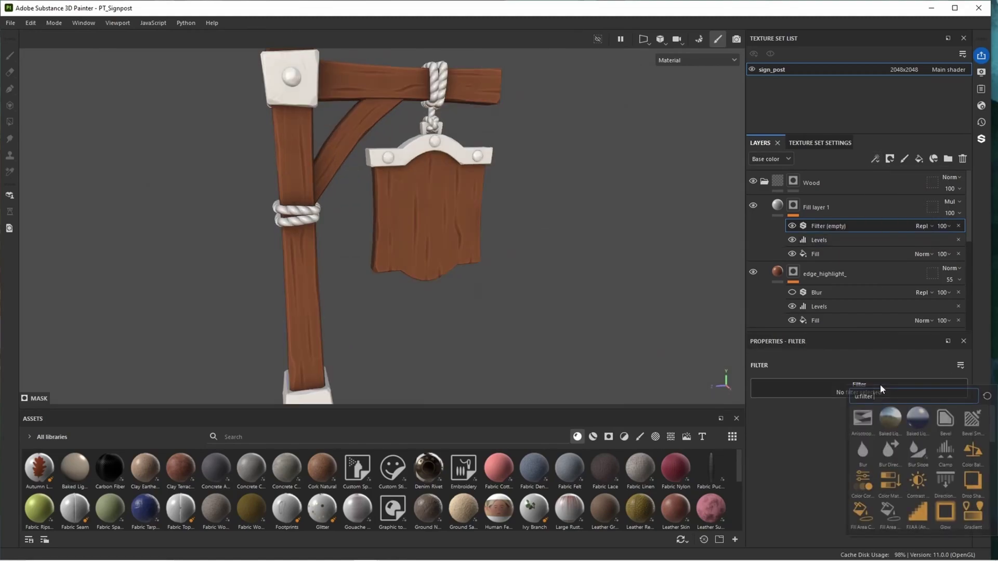
pyautogui.click(899, 422)
pyautogui.click(942, 225)
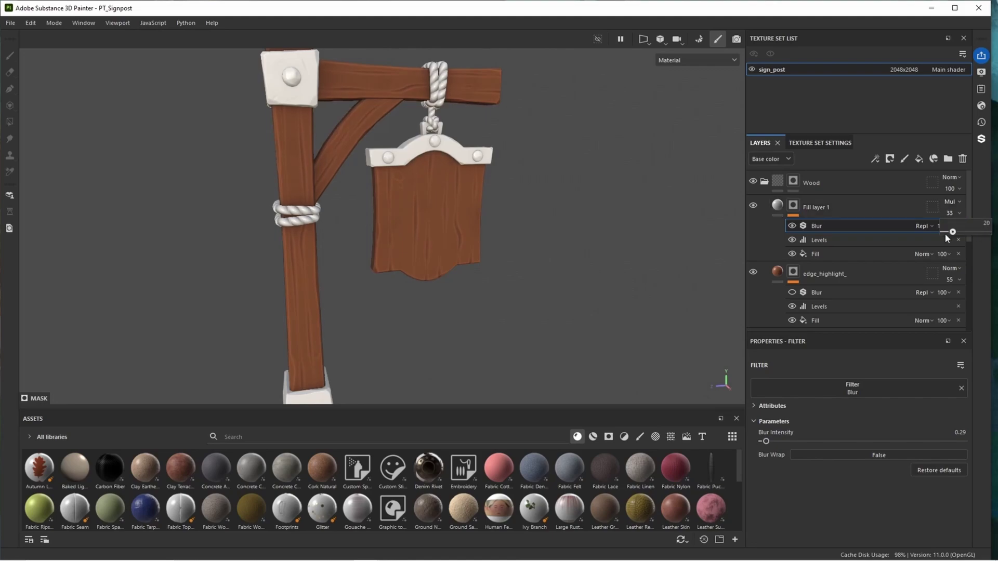
pyautogui.moveTo(987, 232); pyautogui.dragTo(969, 242)
pyautogui.scroll(-2, 550, 239)
# Create a folder named Gradients above Fill layer 1 in the Wood folder.
pyautogui.click(829, 204)
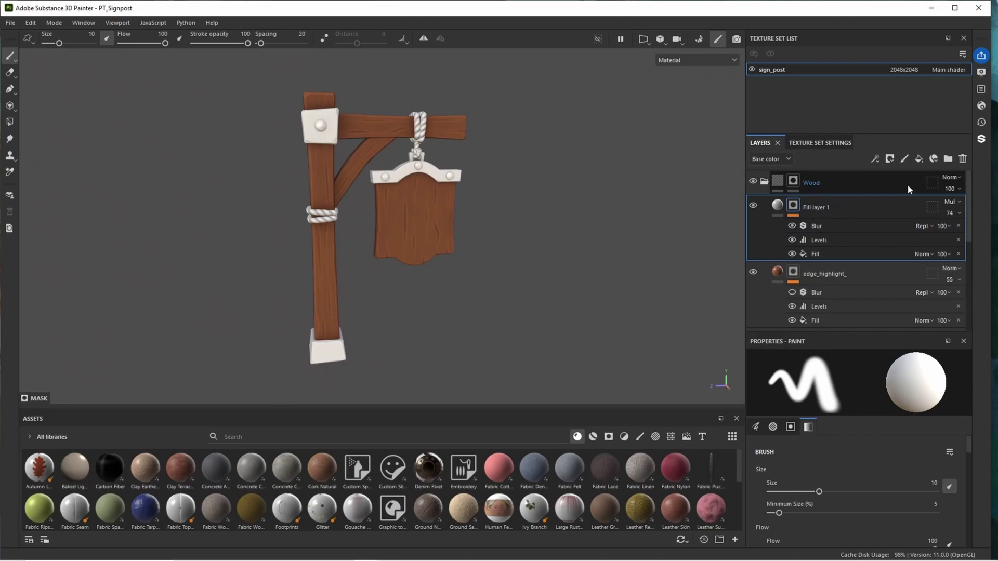
pyautogui.click(948, 158)
pyautogui.doubleClick(810, 204)
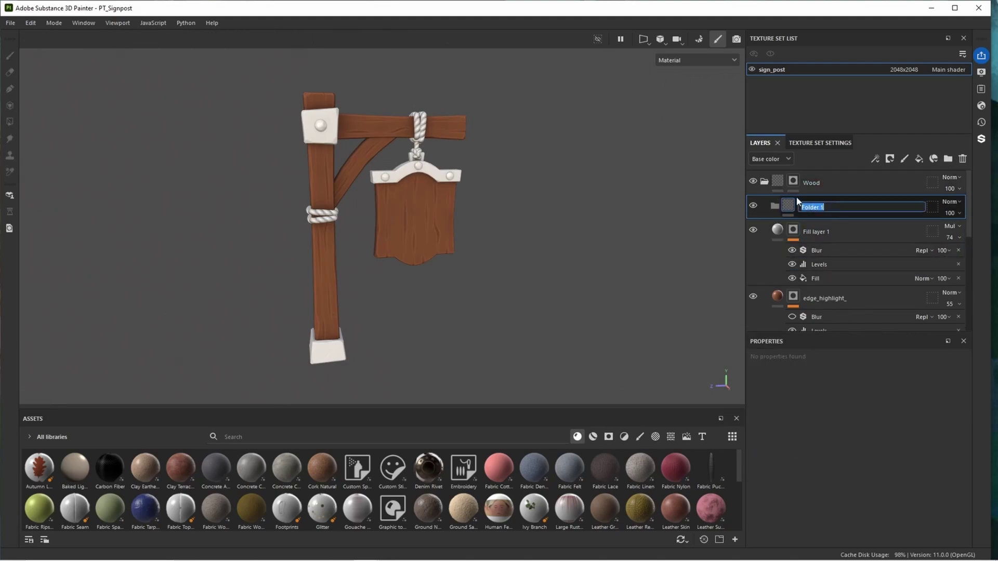
pyautogui.write('Gradients')
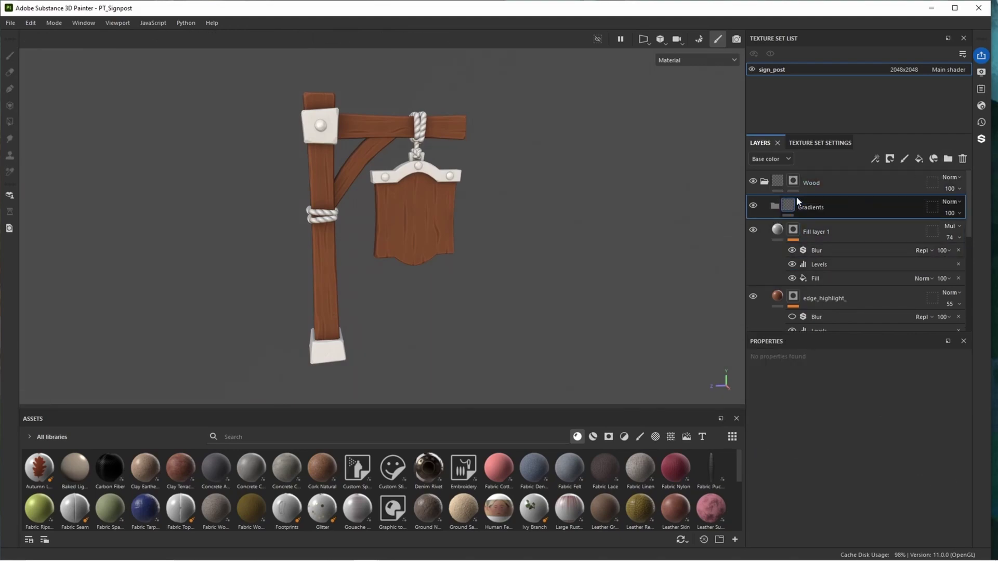
pyautogui.press('Return')
# Add a fill layer inside the Gradients folder with the Linear dodge (Add) blend mode.
pyautogui.click(919, 157)
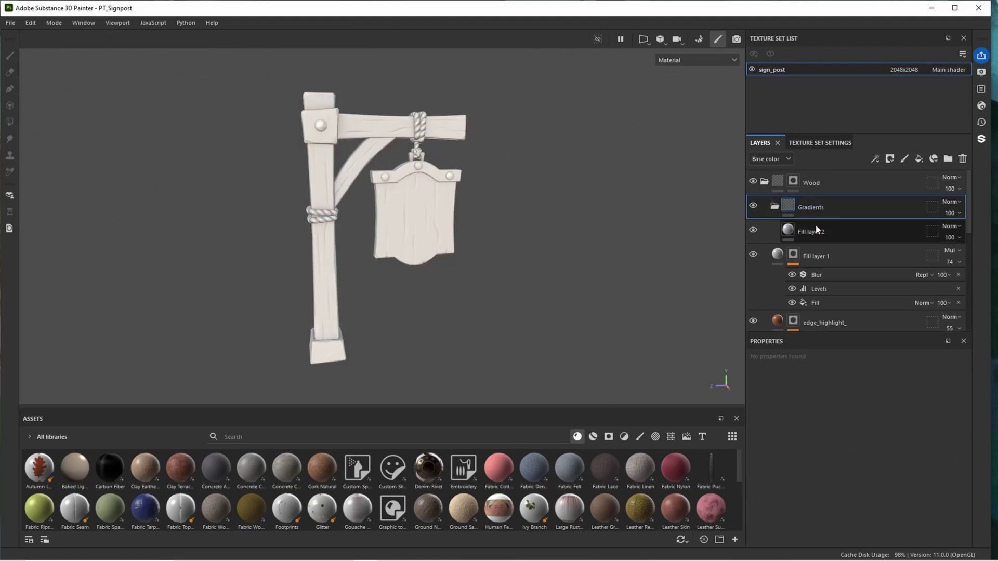
pyautogui.click(950, 226)
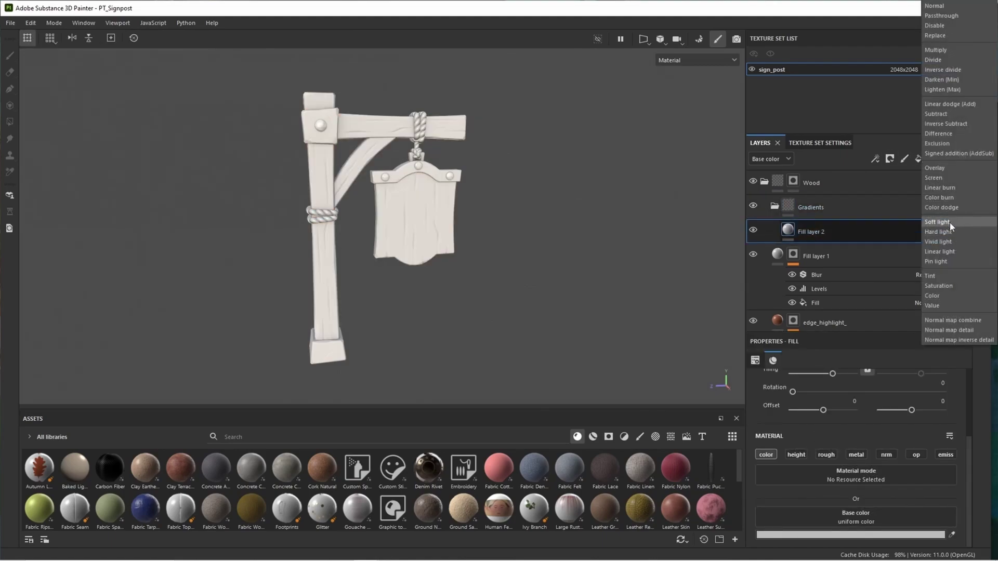
pyautogui.click(941, 103)
# Switch Fill layer 2 to planar projection and shift the projection away from the post toward the crossbeam's free end.
pyautogui.scroll(3, 839, 391)
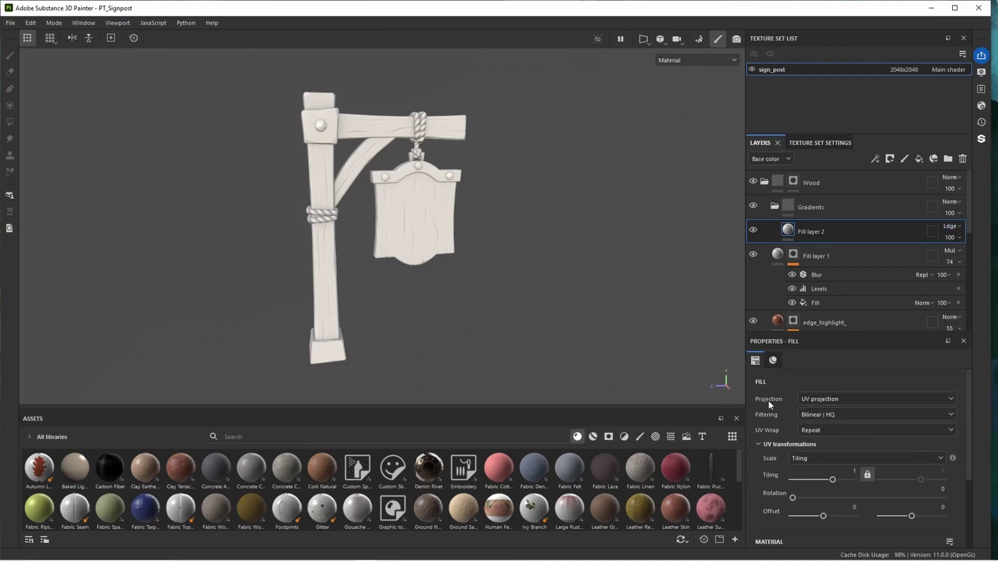
pyautogui.click(831, 399)
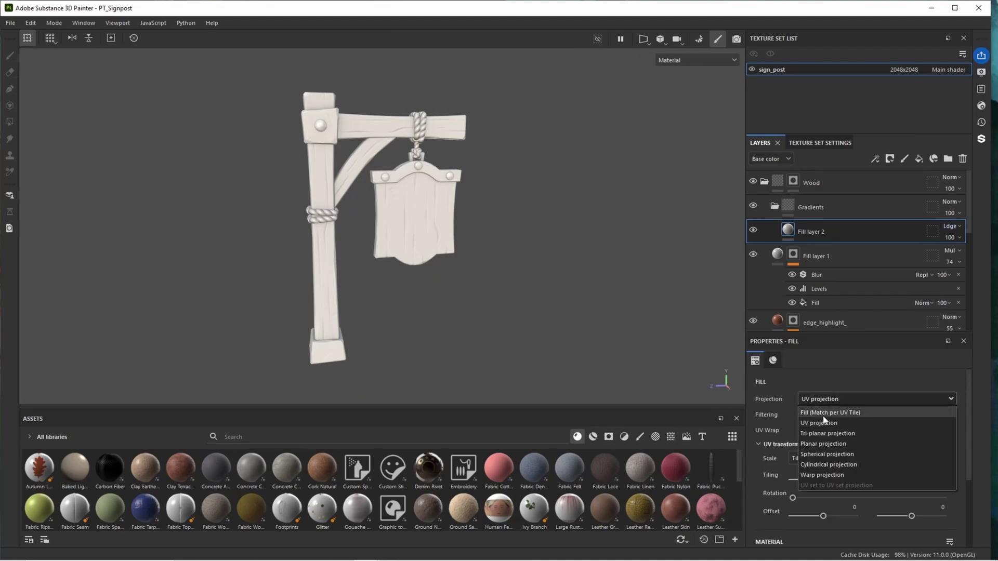
pyautogui.click(823, 444)
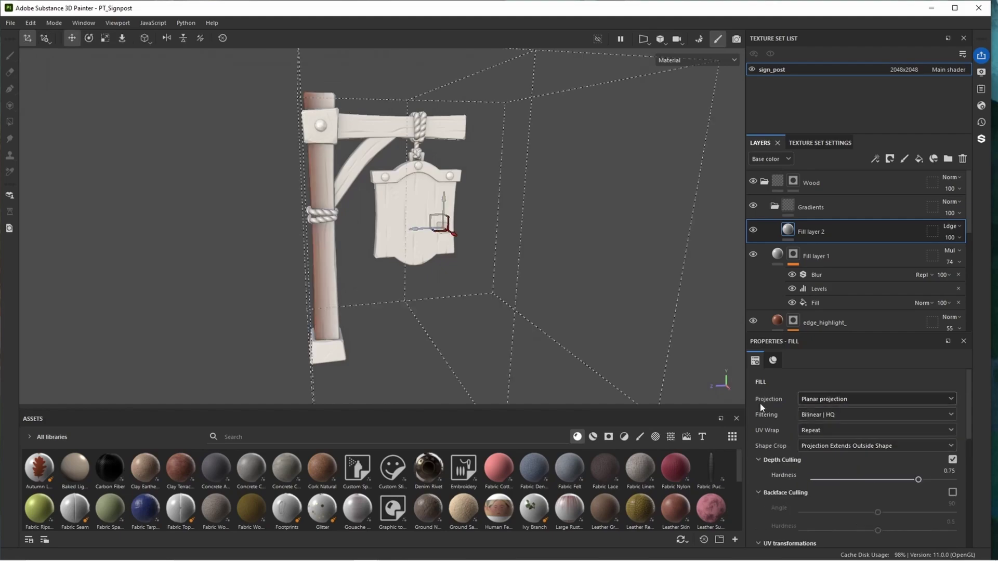
pyautogui.moveTo(479, 226); pyautogui.dragTo(482, 226)
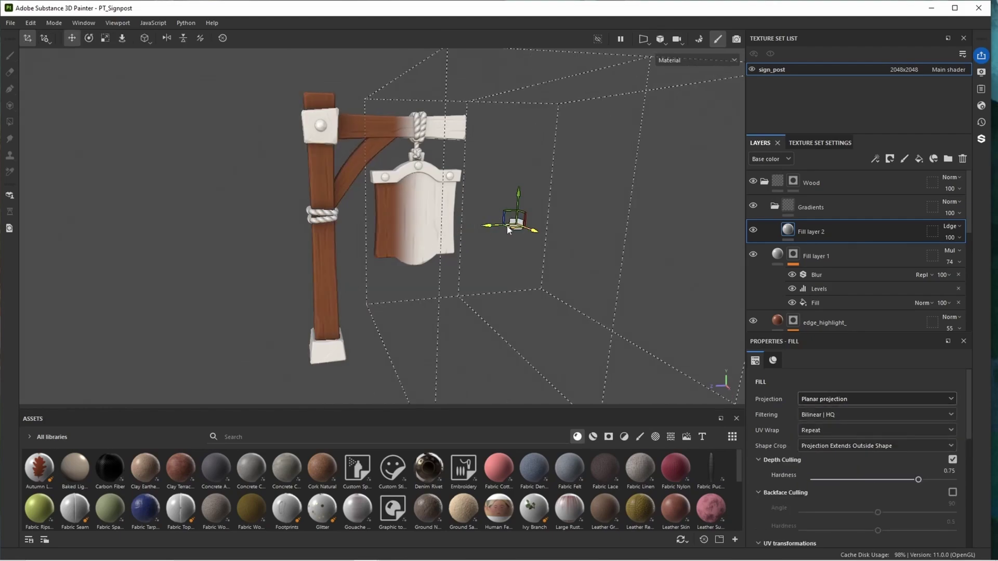
# Move the planar projection further out past the crossbeam's free end and set the depth culling hardness to 0.25.
pyautogui.keyDown('alt'); pyautogui.moveTo(488, 145); pyautogui.dragTo(466, 196); pyautogui.keyUp('alt')
pyautogui.keyDown('alt'); pyautogui.moveTo(476, 257); pyautogui.dragTo(437, 200); pyautogui.keyUp('alt')
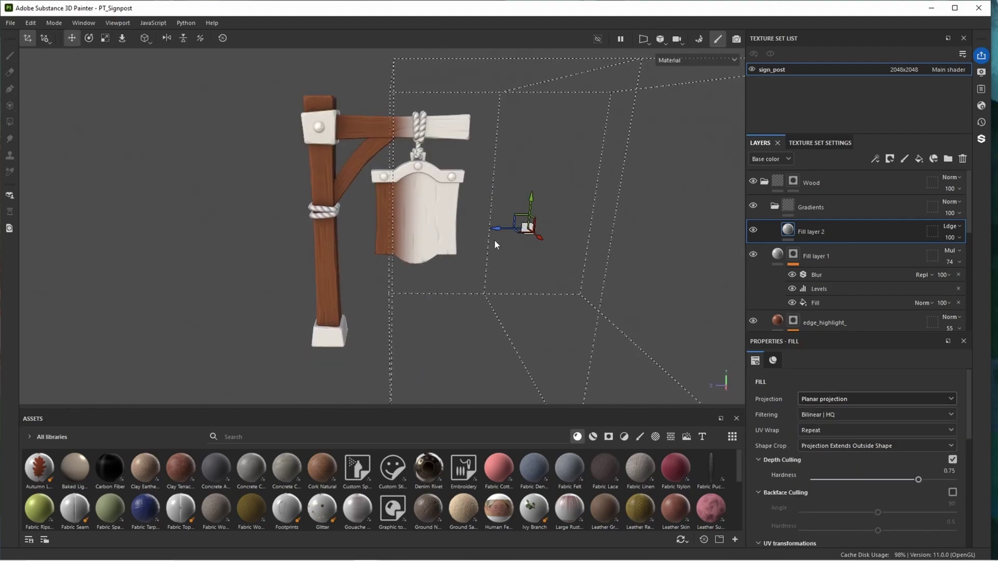
pyautogui.moveTo(496, 244)
pyautogui.keyDown('alt'); pyautogui.mouseDown()
pyautogui.moveTo(446, 234)
pyautogui.moveTo(479, 250)
pyautogui.moveTo(501, 143)
pyautogui.mouseUp(); pyautogui.keyUp('alt')
pyautogui.moveTo(917, 479)
pyautogui.mouseDown()
pyautogui.moveTo(828, 485)
pyautogui.moveTo(887, 482)
pyautogui.mouseUp()
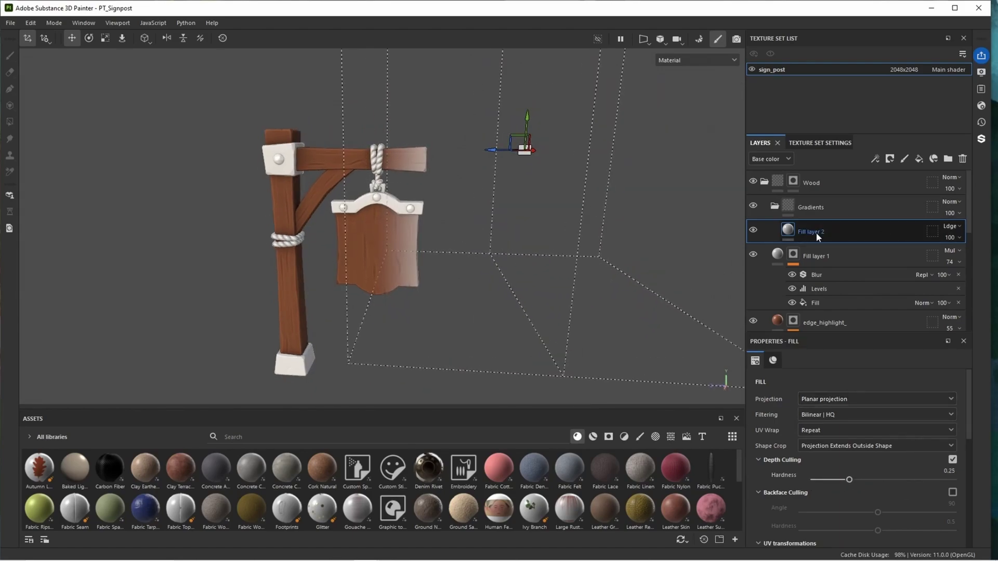
# Rename Fill layer 2 to Top_beam_gradient and Fill layer 1 to AO.
pyautogui.doubleClick(816, 233)
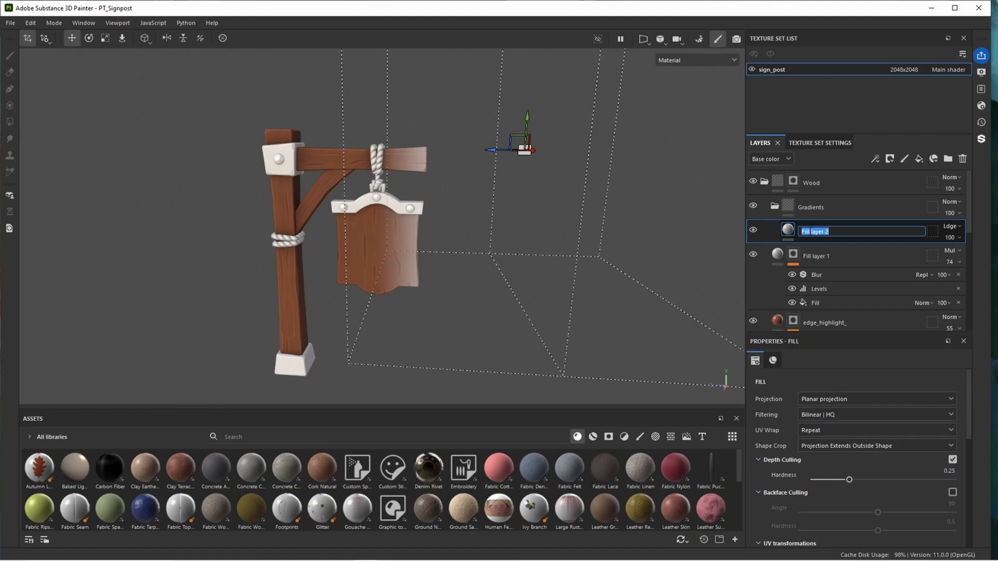
pyautogui.write('Top_beam_gradient')
pyautogui.click(759, 254)
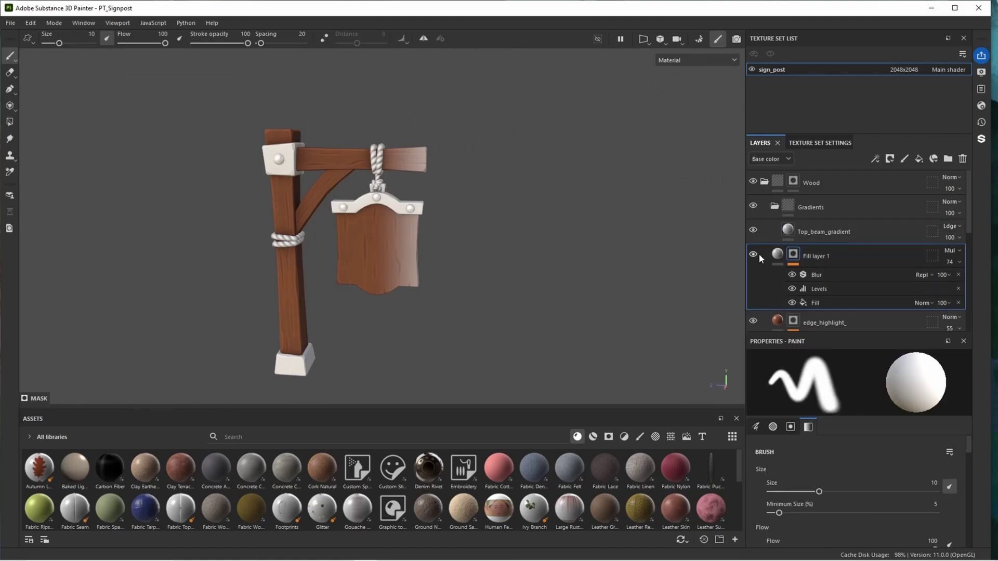
pyautogui.doubleClick(821, 255)
pyautogui.write('AO')
pyautogui.press('Return')
# Add a black mask to Top_beam_gradient and mesh-fill only the crossbeam with Polygon Fill, then return to painting.
pyautogui.rightClick(822, 232)
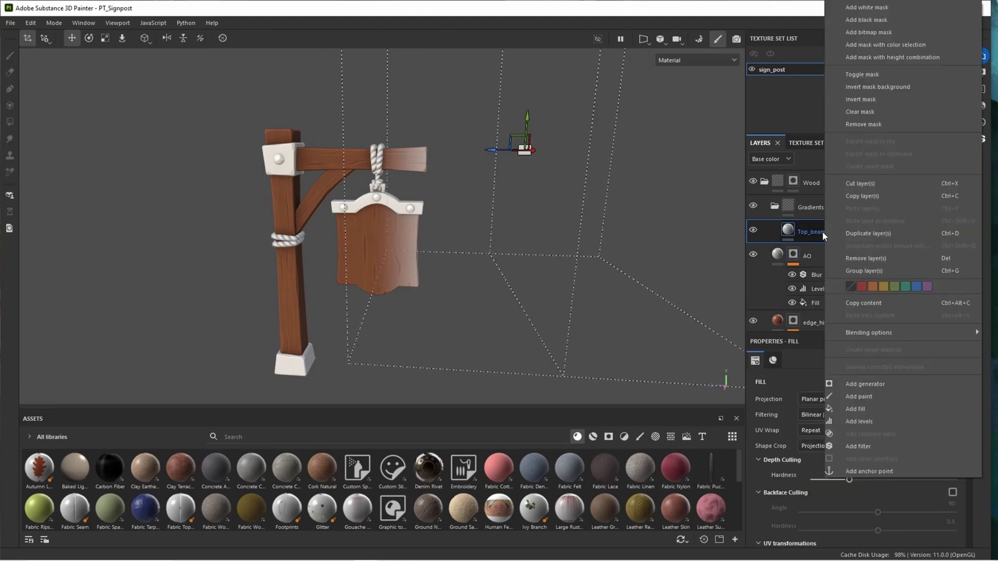
pyautogui.click(870, 20)
pyautogui.click(10, 121)
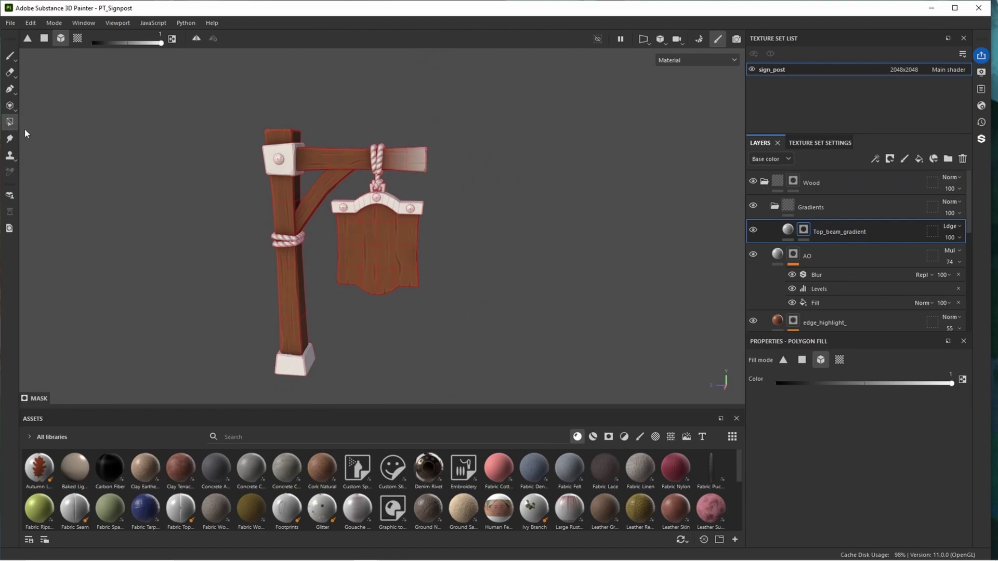
pyautogui.click(11, 56)
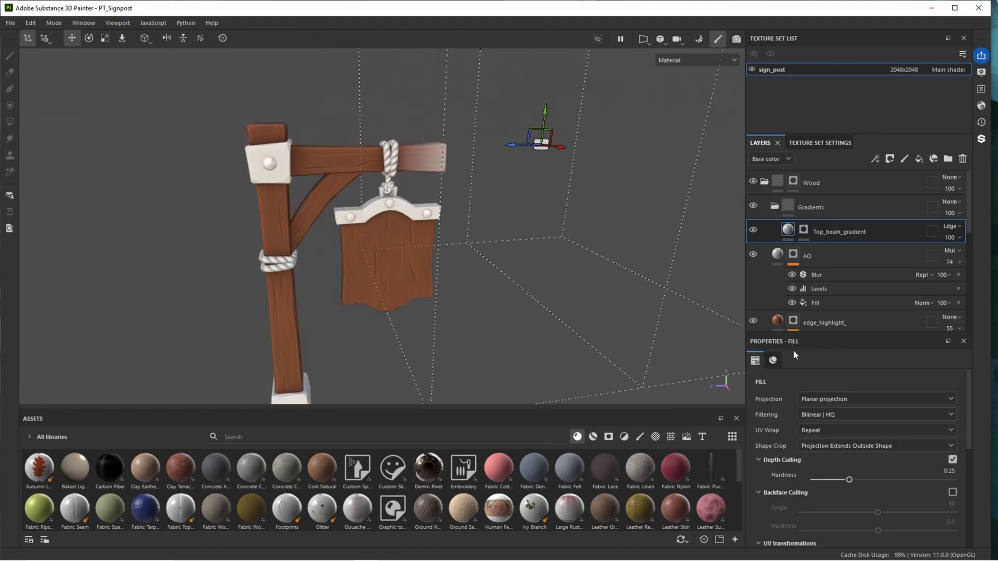
# Set Top_beam_gradient's base color to orange and lower the layer's opacity to 25.
pyautogui.scroll(-3, 816, 498)
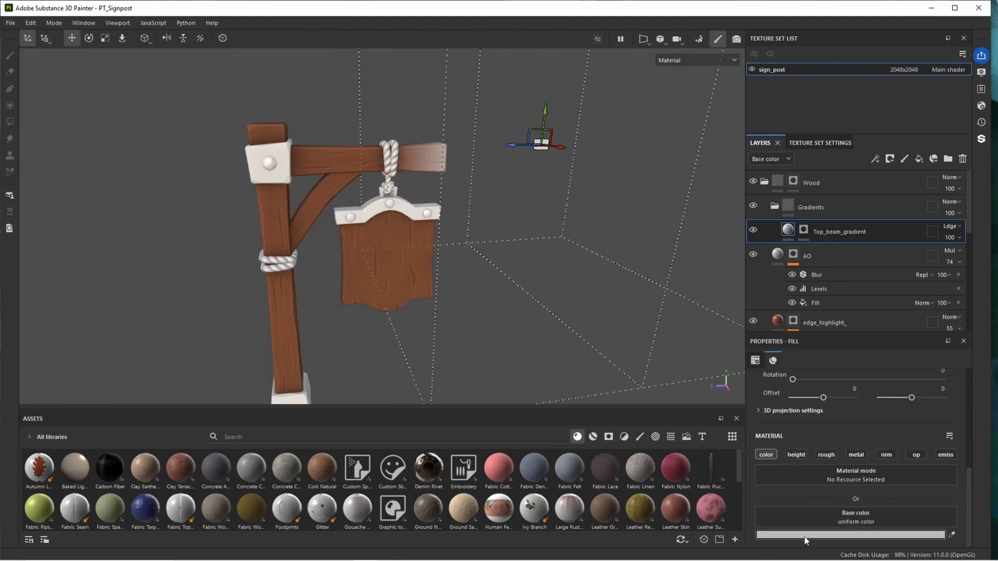
pyautogui.click(806, 535)
pyautogui.click(649, 359)
pyautogui.moveTo(566, 431); pyautogui.dragTo(613, 444)
pyautogui.moveTo(596, 430); pyautogui.dragTo(593, 431)
pyautogui.click(655, 221)
pyautogui.click(955, 238)
pyautogui.moveTo(983, 257); pyautogui.dragTo(948, 263)
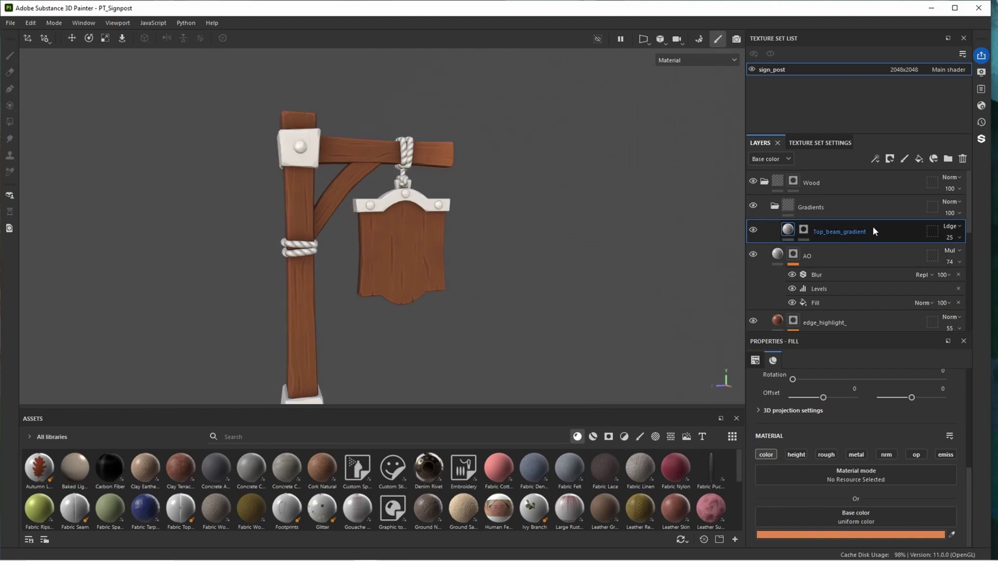
# Duplicate Top_beam_gradient, reset the copy's mask to black and mesh-fill only the hanging sign board, then return to painting.
pyautogui.hotkey('ctrl', 'd')
pyautogui.rightClick(805, 231)
pyautogui.click(852, 20)
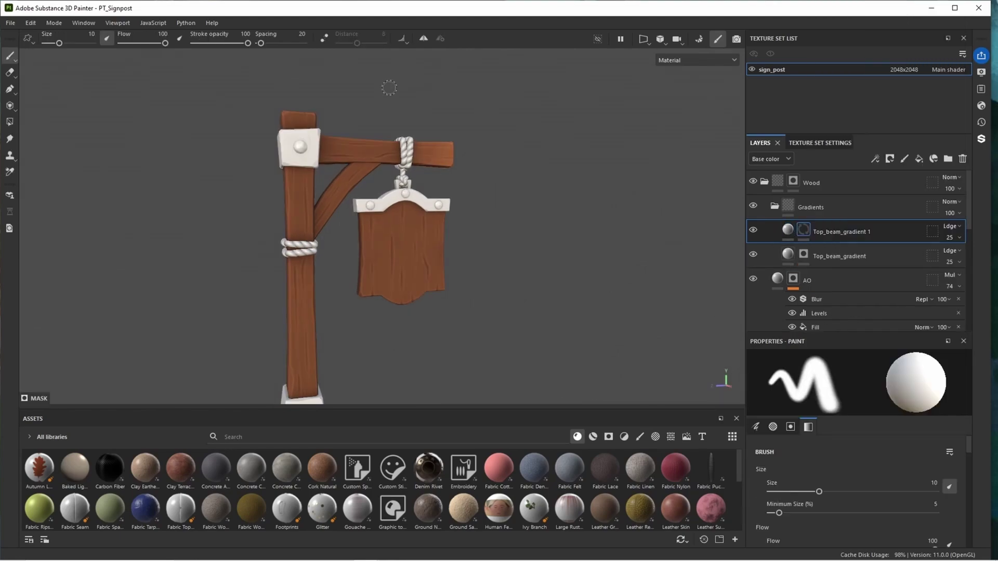
pyautogui.click(9, 121)
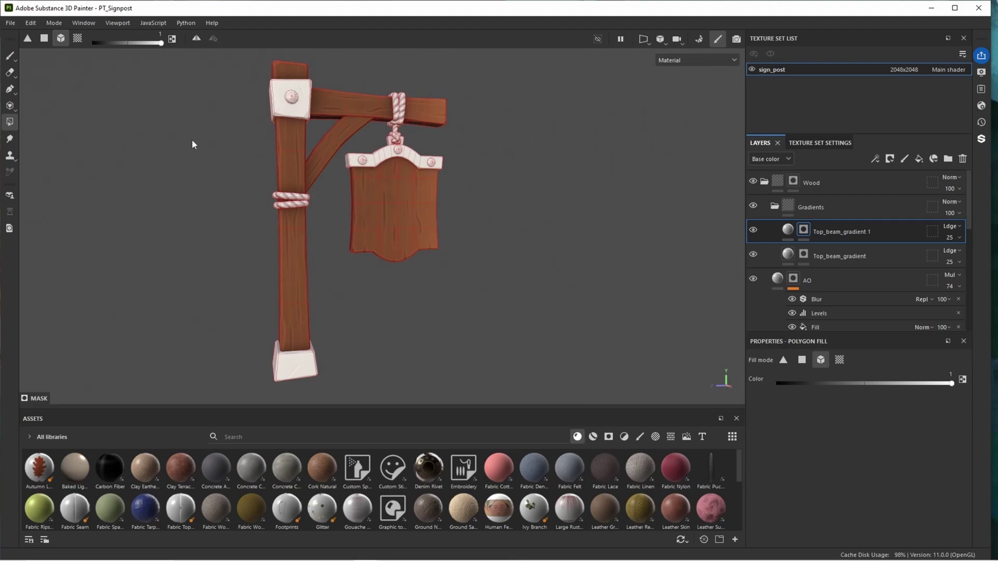
pyautogui.click(9, 56)
# Move Top_beam_gradient 1's planar projection down below the sign board and rotate it so the gradient rises from the board's lower edge.
pyautogui.click(915, 241)
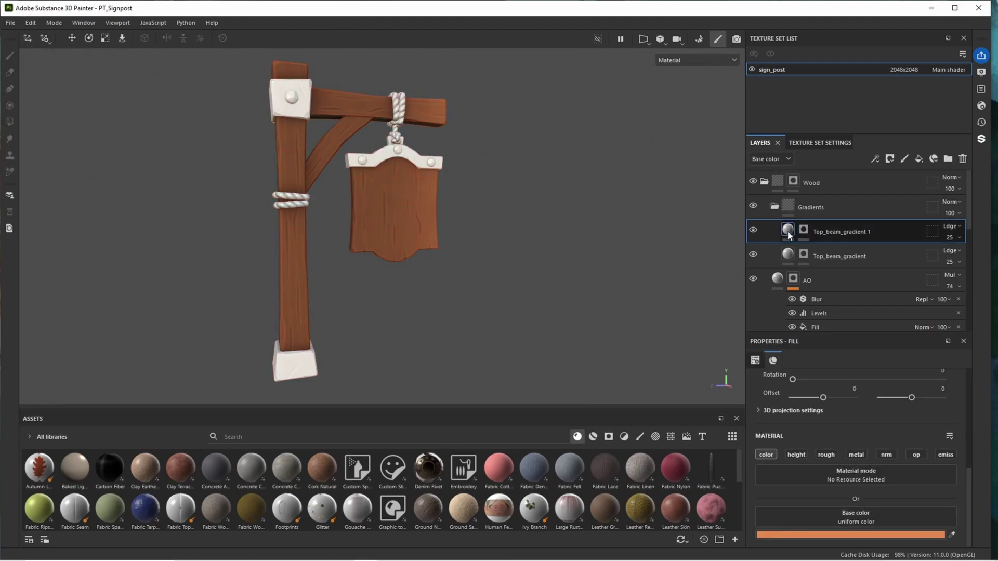
pyautogui.click(26, 40)
pyautogui.moveTo(484, 123); pyautogui.dragTo(478, 288)
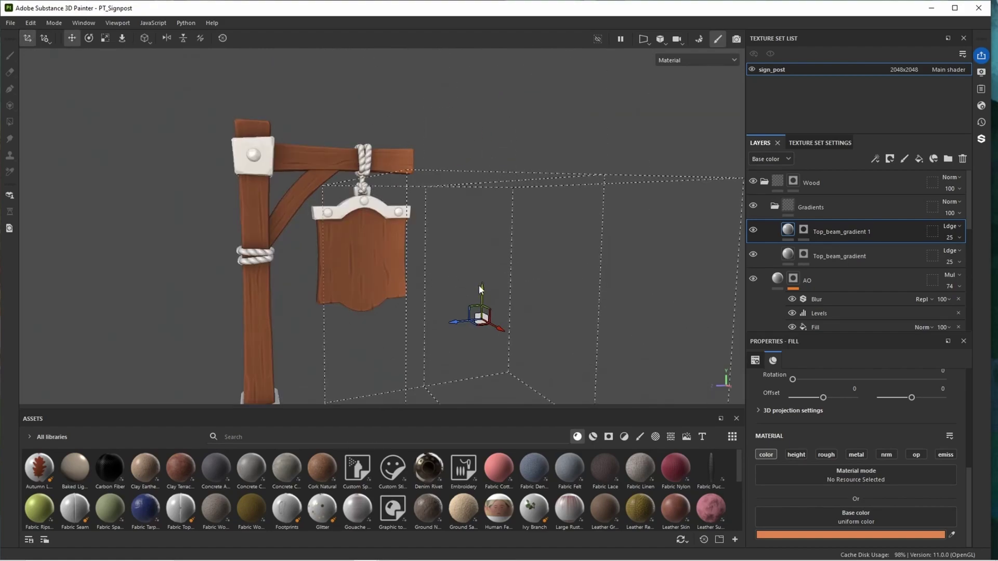
pyautogui.keyDown('alt'); pyautogui.moveTo(478, 288); pyautogui.dragTo(469, 200, button='middle'); pyautogui.keyUp('alt')
pyautogui.press('e')
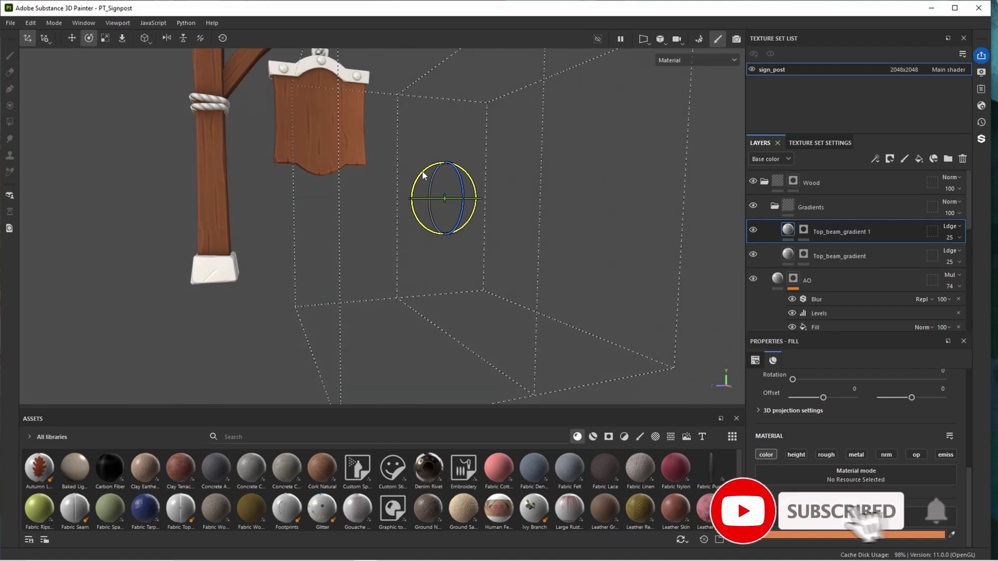
pyautogui.moveTo(430, 173); pyautogui.dragTo(434, 202)
pyautogui.press('w')
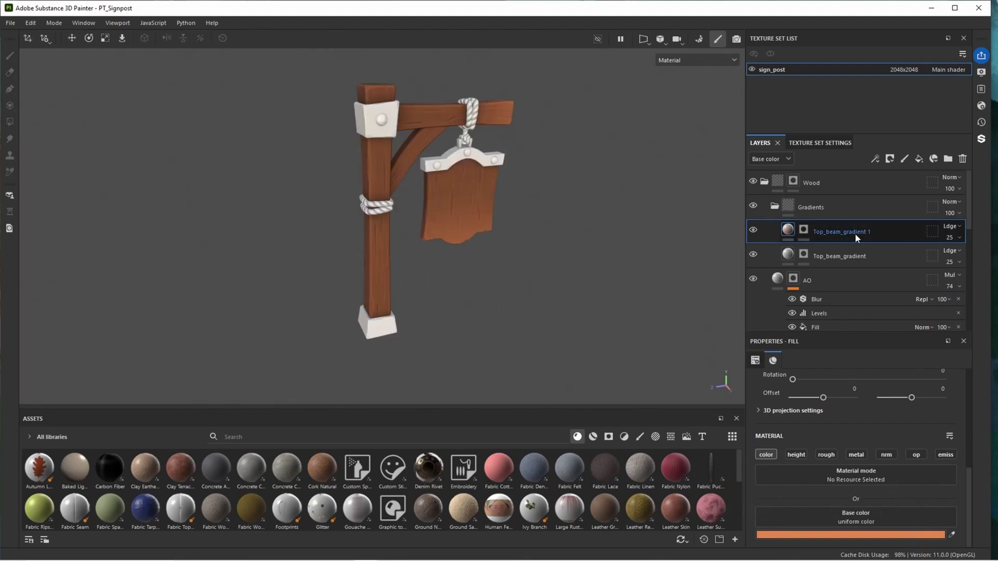
# Duplicate Top_beam_gradient 1, reset the copy's mask to black and mesh-fill only the vertical post, then return to painting.
pyautogui.hotkey('ctrl', 'd')
pyautogui.rightClick(855, 233)
pyautogui.click(827, 27)
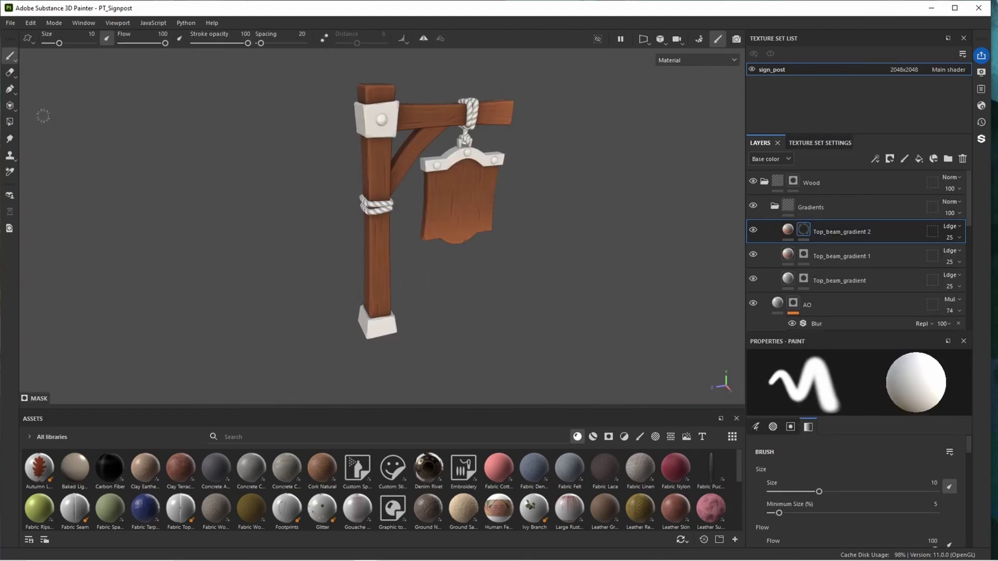
pyautogui.click(10, 122)
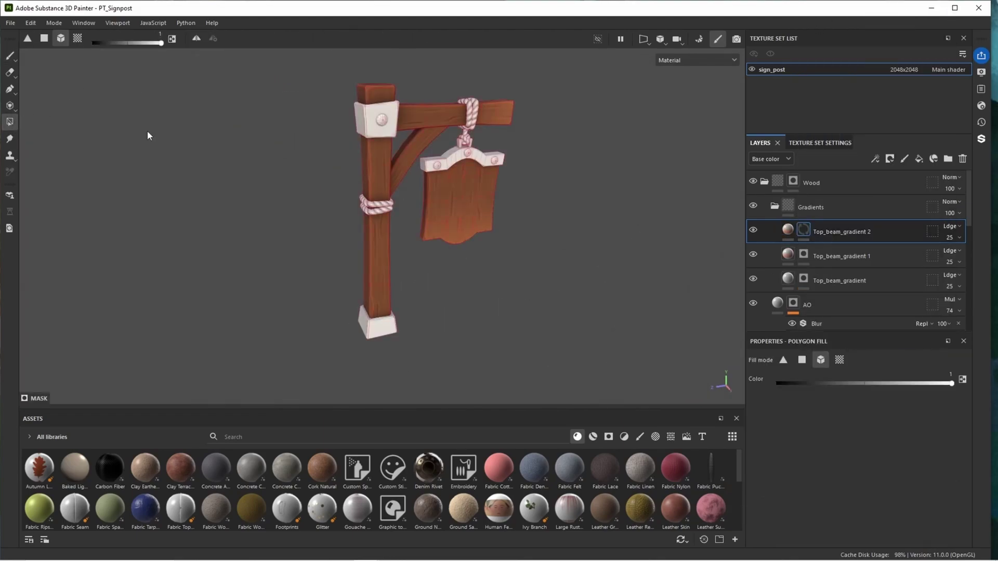
pyautogui.click(377, 166)
pyautogui.click(10, 56)
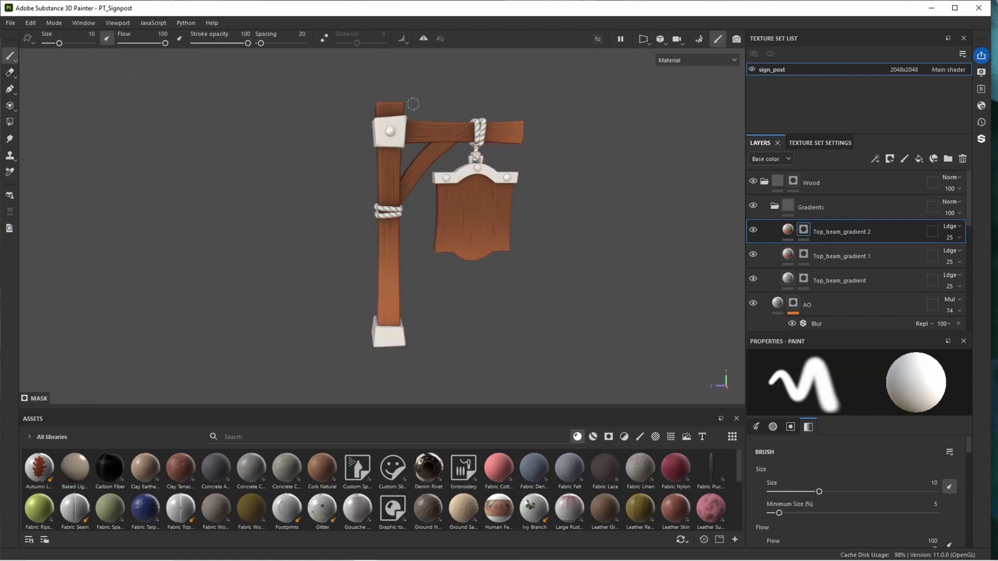
# Shift the planar projection of Top_beam_gradient 2 upward along the vertical post.
pyautogui.click(788, 230)
pyautogui.click(27, 38)
pyautogui.moveTo(519, 270); pyautogui.dragTo(504, 47)
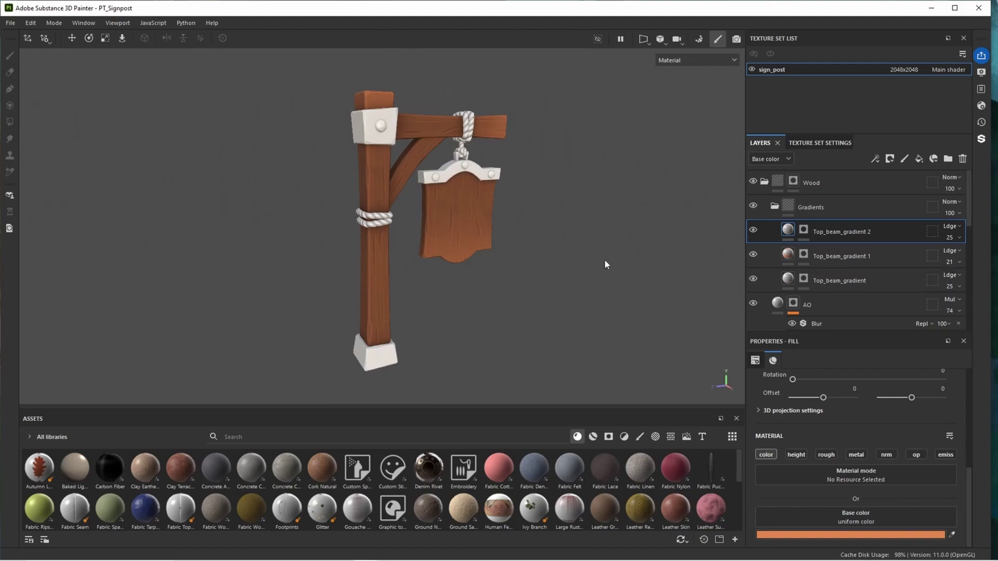
pyautogui.keyDown('alt'); pyautogui.moveTo(604, 260); pyautogui.dragTo(571, 251); pyautogui.keyUp('alt')
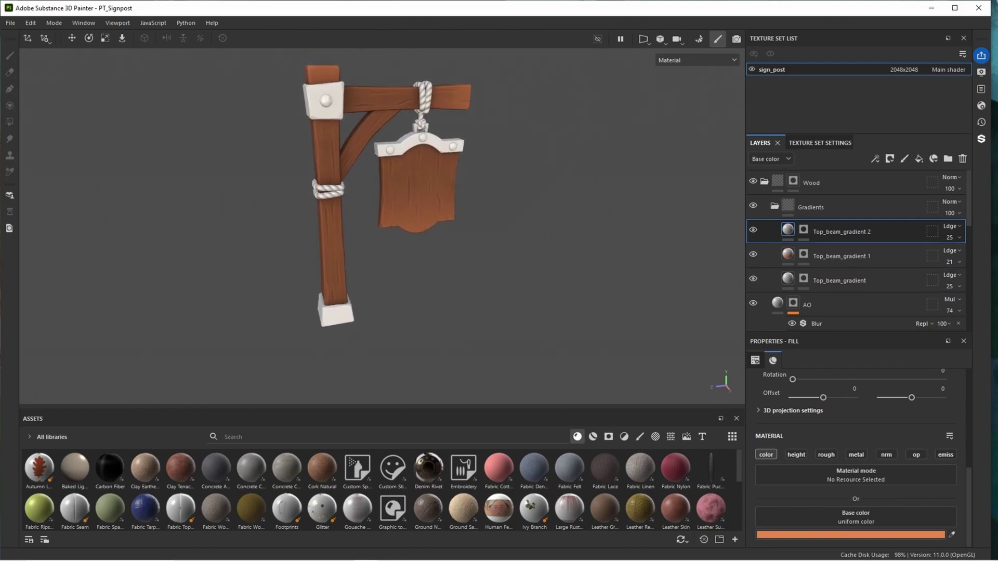
pyautogui.scroll(-1, 597, 229)
# Collapse the Wood folder and add a new folder named Metal above it.
pyautogui.click(764, 182)
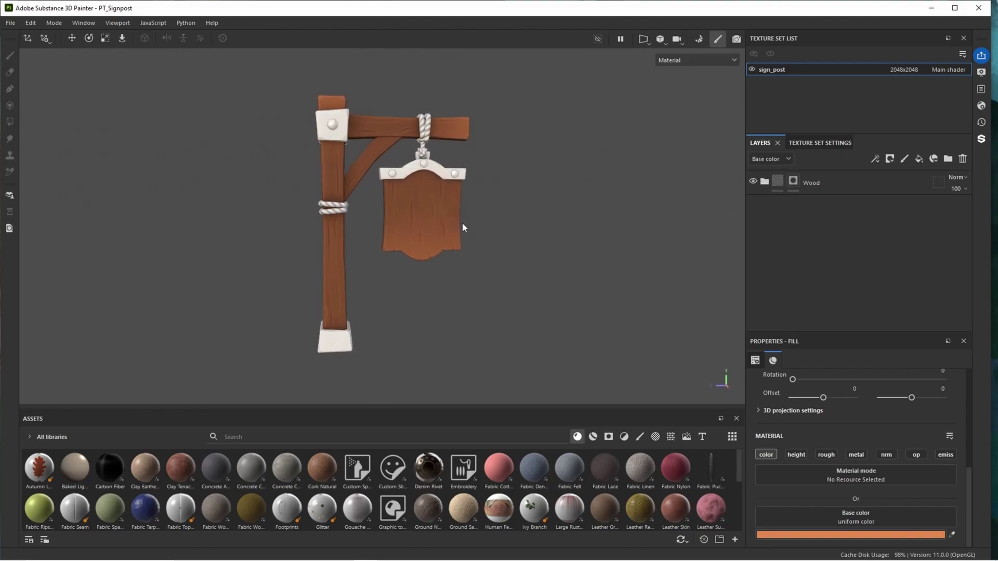
pyautogui.scroll(2, 462, 227)
pyautogui.click(878, 188)
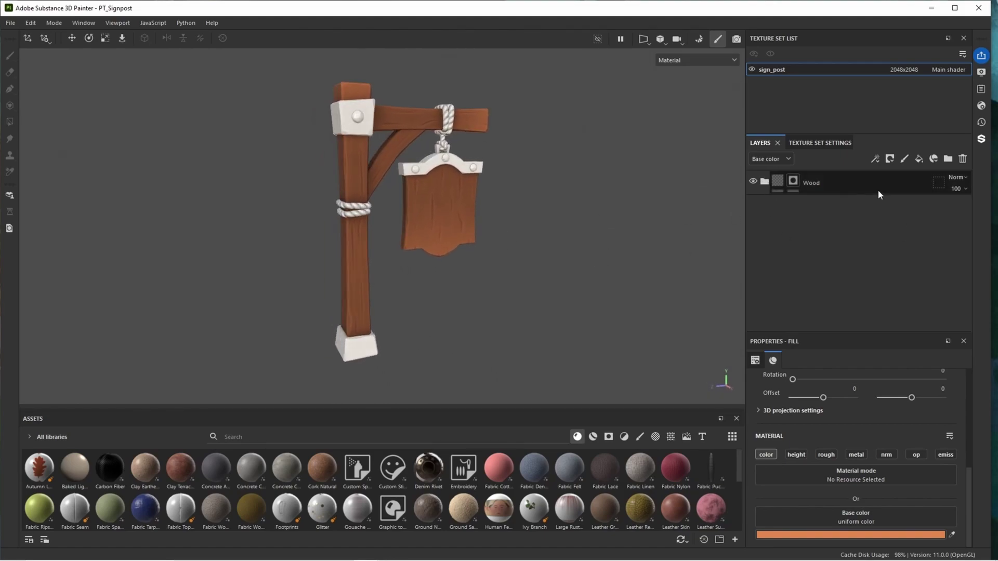
pyautogui.click(947, 159)
pyautogui.doubleClick(805, 182)
pyautogui.write('Metal')
pyautogui.press('Return')
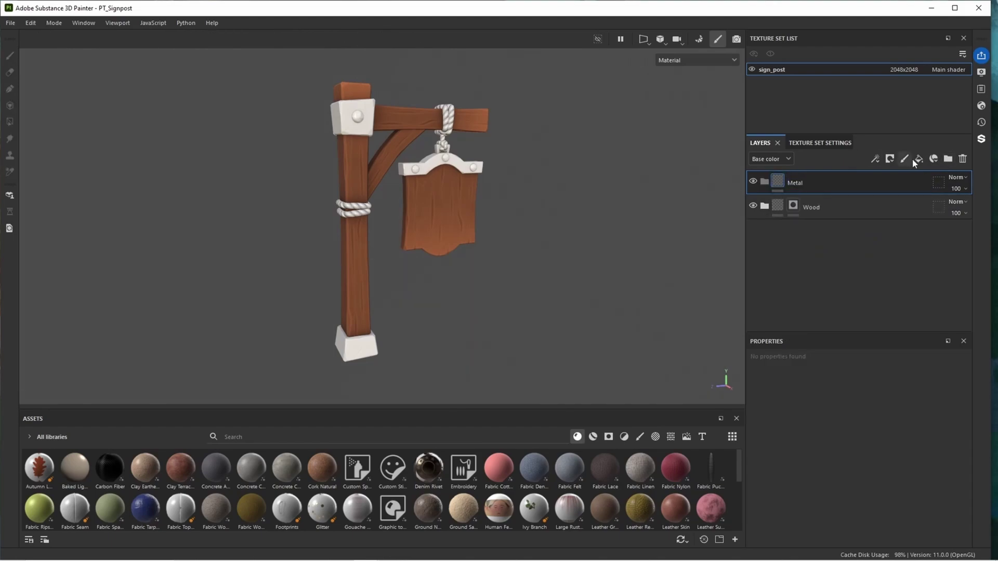
# Add a fill layer inside the Metal folder with a dark grey base color, 515151.
pyautogui.click(919, 158)
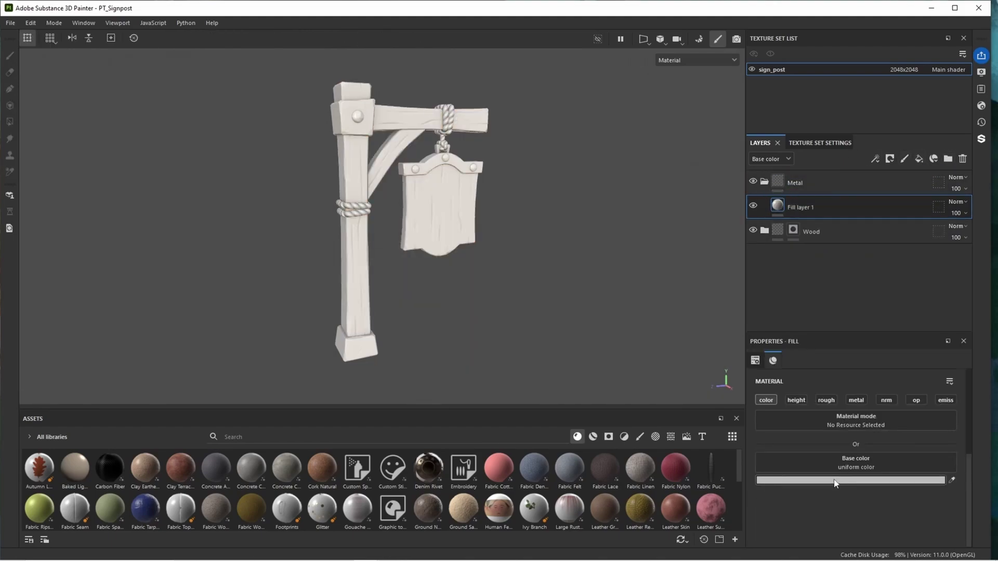
pyautogui.click(790, 462)
pyautogui.moveTo(584, 446); pyautogui.dragTo(562, 445)
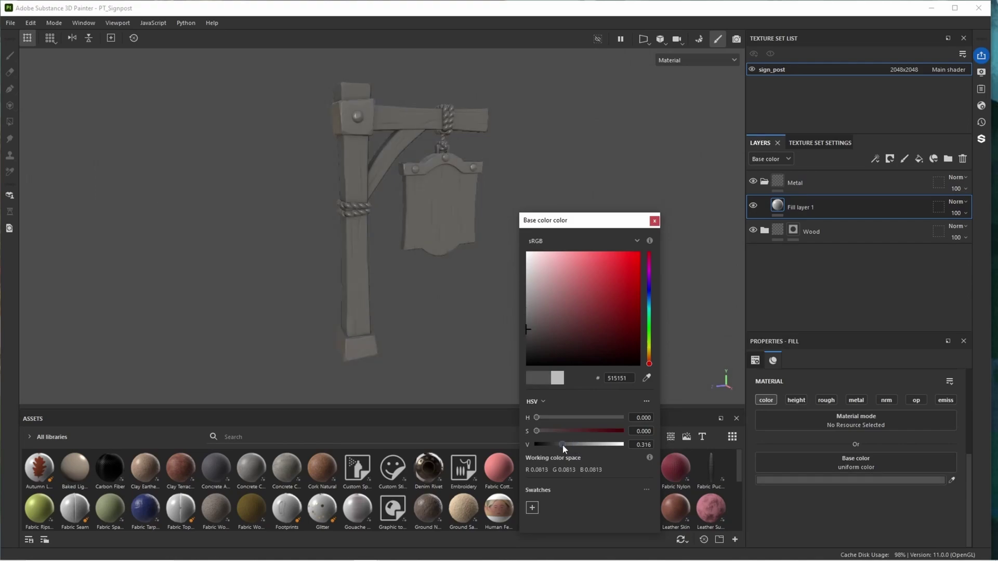
# Add a black mask to the Metal folder and mesh-fill the corner bracket, rivets, sign top plate and post foot.
pyautogui.rightClick(819, 182)
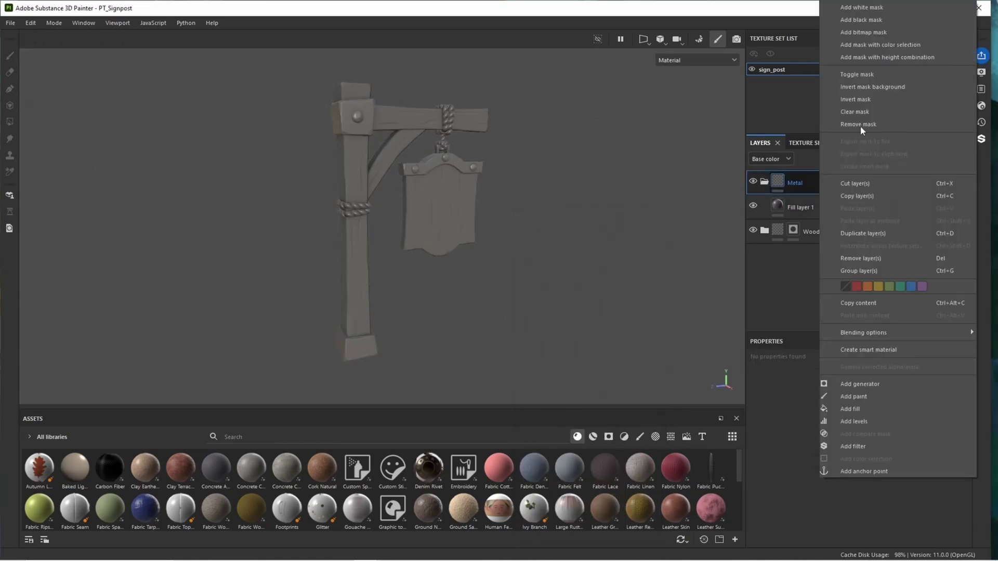
pyautogui.click(868, 19)
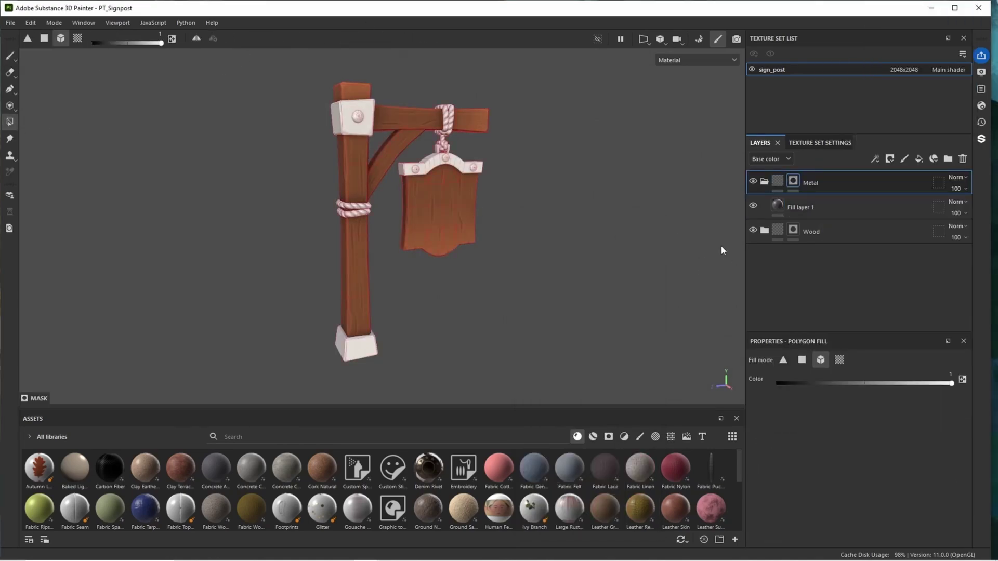
pyautogui.click(430, 174)
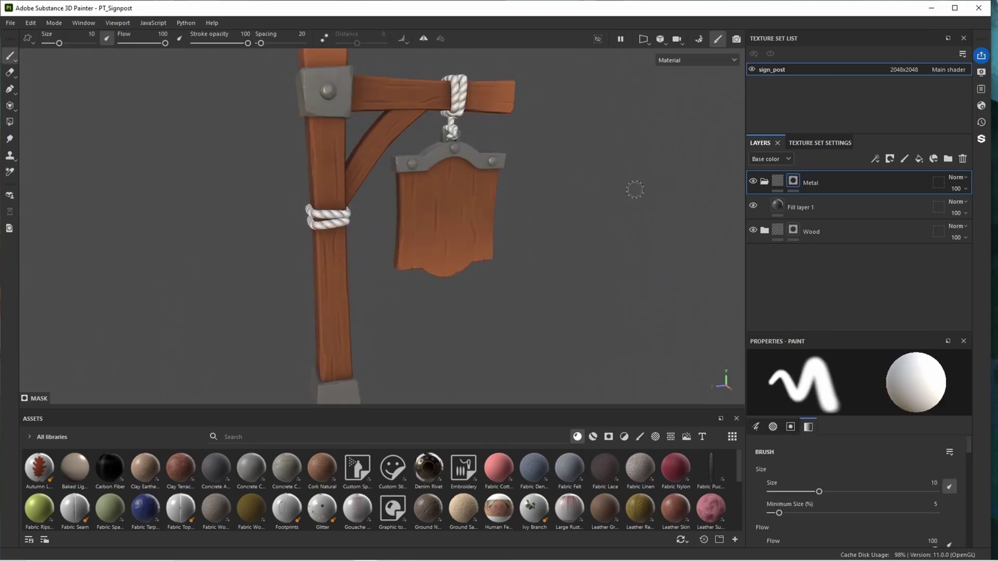
pyautogui.keyDown('alt'); pyautogui.moveTo(635, 189); pyautogui.dragTo(582, 172); pyautogui.keyUp('alt')
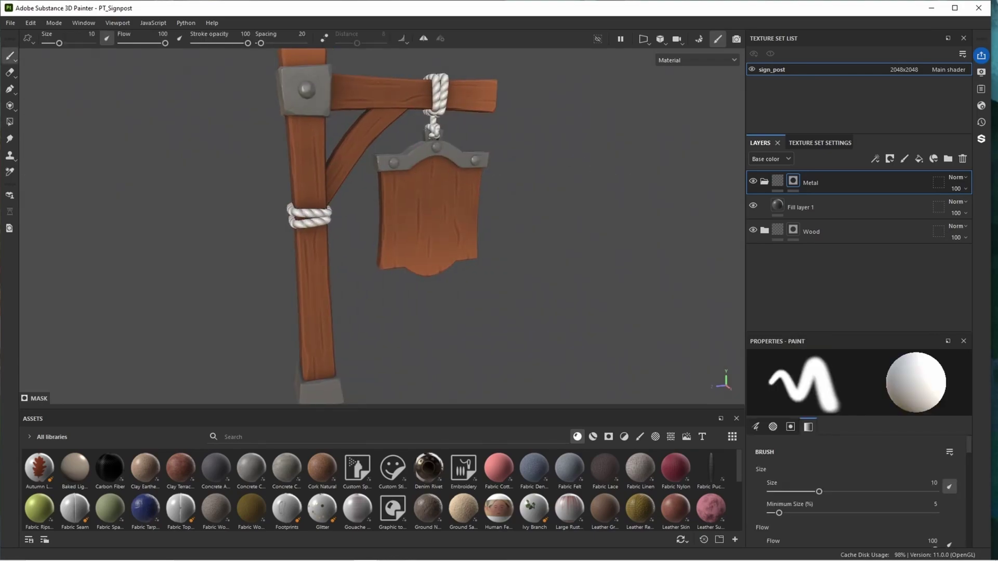
# Rename Fill layer 1 to Base.
pyautogui.click(836, 207)
pyautogui.doubleClick(794, 205)
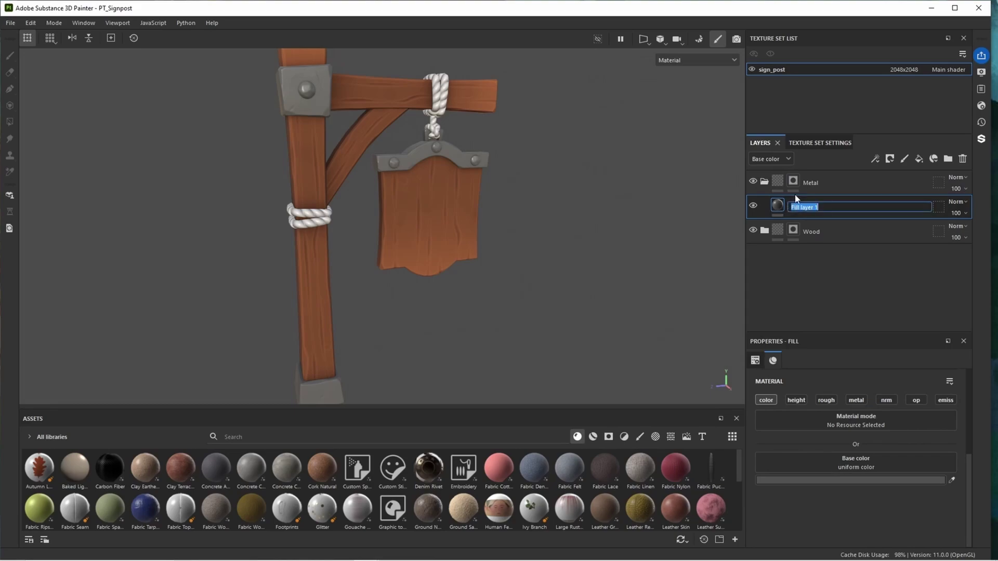
pyautogui.press('Return')
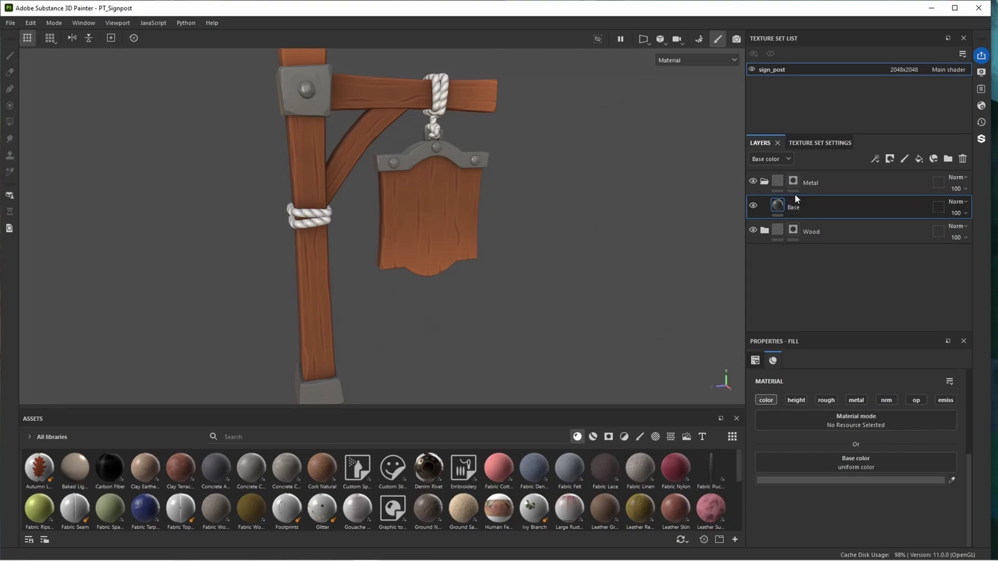
# Enable the roughness and metallic channels on Base and set roughness to about 0.49 and metallic to about 0.73.
pyautogui.click(827, 484)
pyautogui.click(833, 419)
pyautogui.click(828, 401)
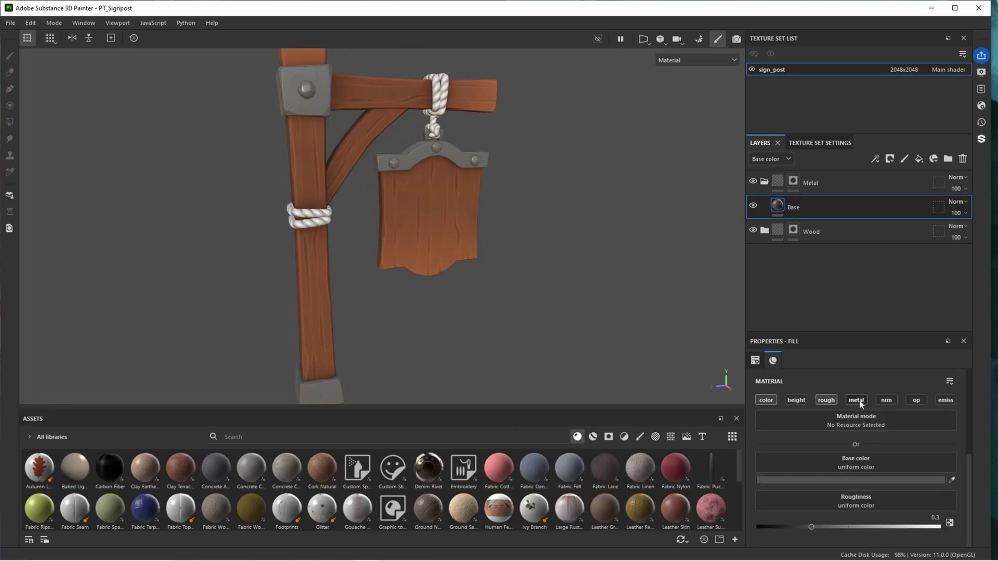
pyautogui.click(858, 403)
pyautogui.scroll(-1, 860, 427)
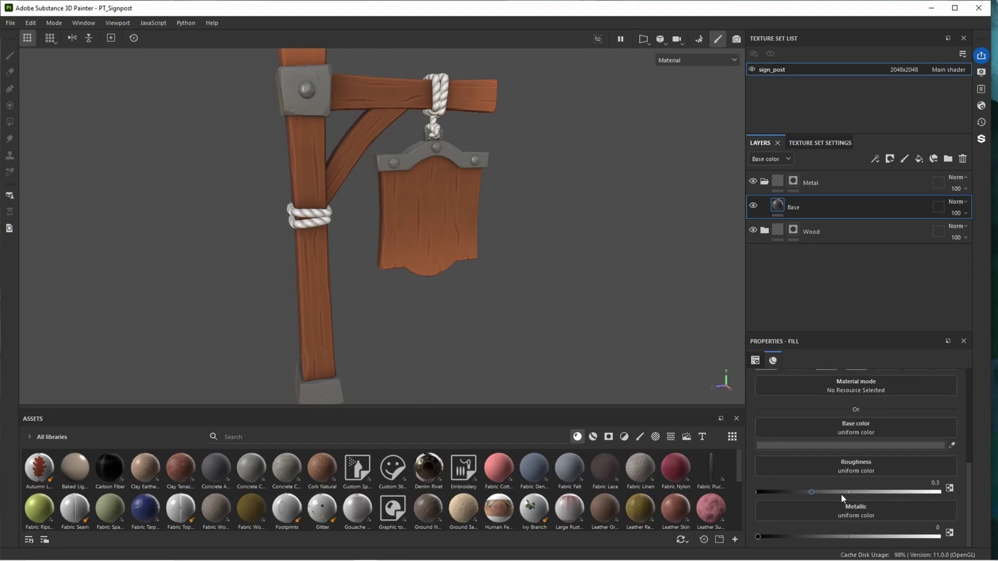
pyautogui.moveTo(819, 492); pyautogui.dragTo(848, 492)
pyautogui.moveTo(809, 534); pyautogui.dragTo(901, 538)
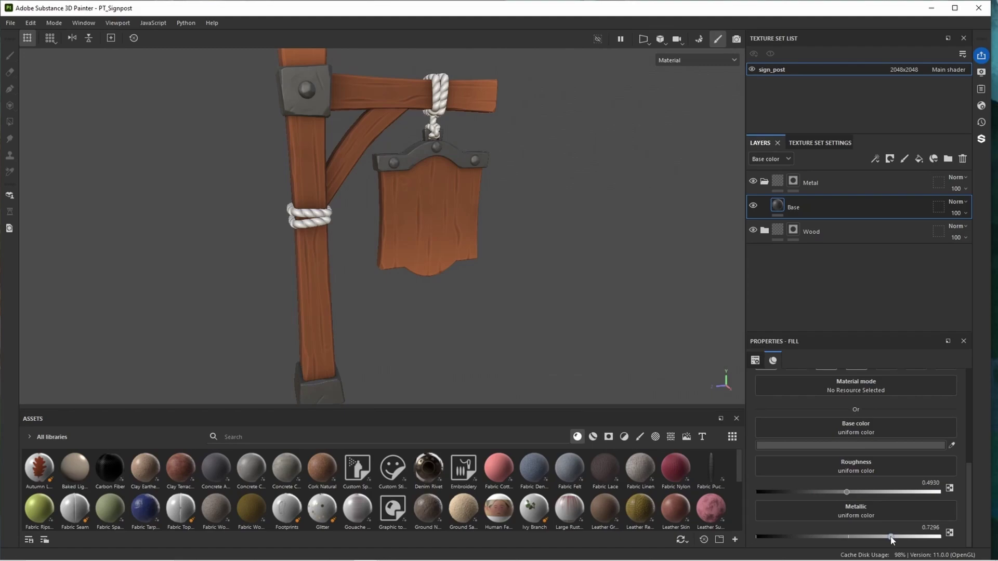
# Lighten the Base layer's base color to mid grey 828282.
pyautogui.click(852, 446)
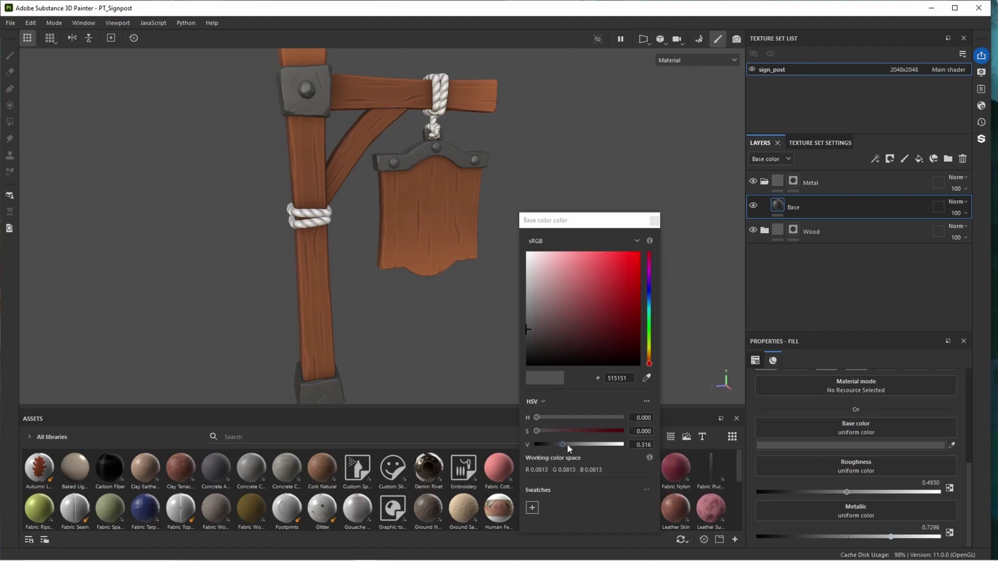
pyautogui.moveTo(566, 444); pyautogui.dragTo(579, 447)
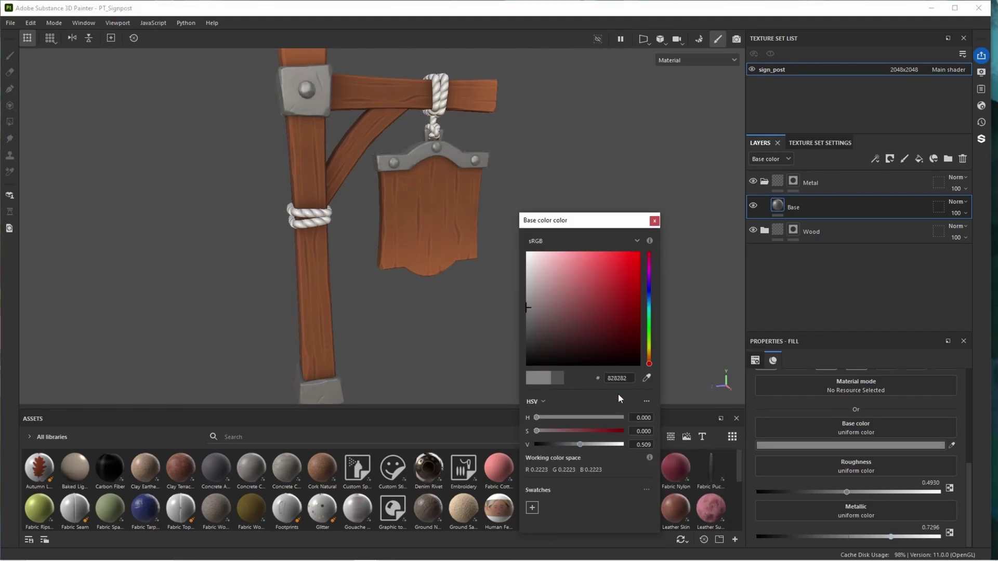
pyautogui.click(654, 221)
# Examine the signpost's metal parts from several angles and distances to judge their color and reflections.
pyautogui.scroll(-5, 403, 196)
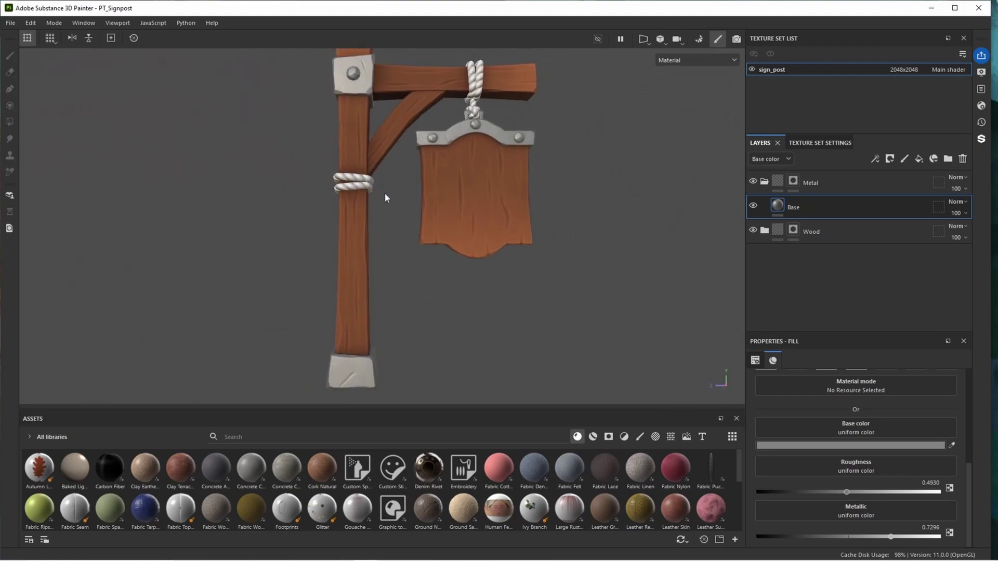
pyautogui.keyDown('alt'); pyautogui.moveTo(391, 187); pyautogui.dragTo(335, 216, button='middle'); pyautogui.keyUp('alt')
pyautogui.keyDown('alt'); pyautogui.moveTo(335, 216); pyautogui.dragTo(504, 257); pyautogui.keyUp('alt')
pyautogui.scroll(4, 373, 202)
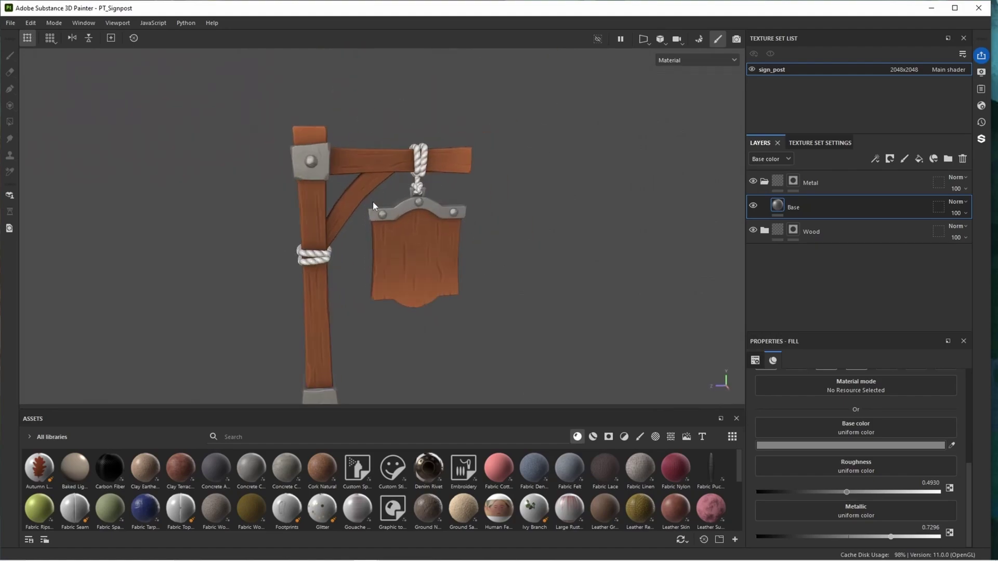
pyautogui.keyDown('alt'); pyautogui.moveTo(372, 203); pyautogui.dragTo(378, 152, button='middle'); pyautogui.keyUp('alt')
pyautogui.keyDown('alt'); pyautogui.moveTo(379, 152); pyautogui.dragTo(413, 190); pyautogui.keyUp('alt')
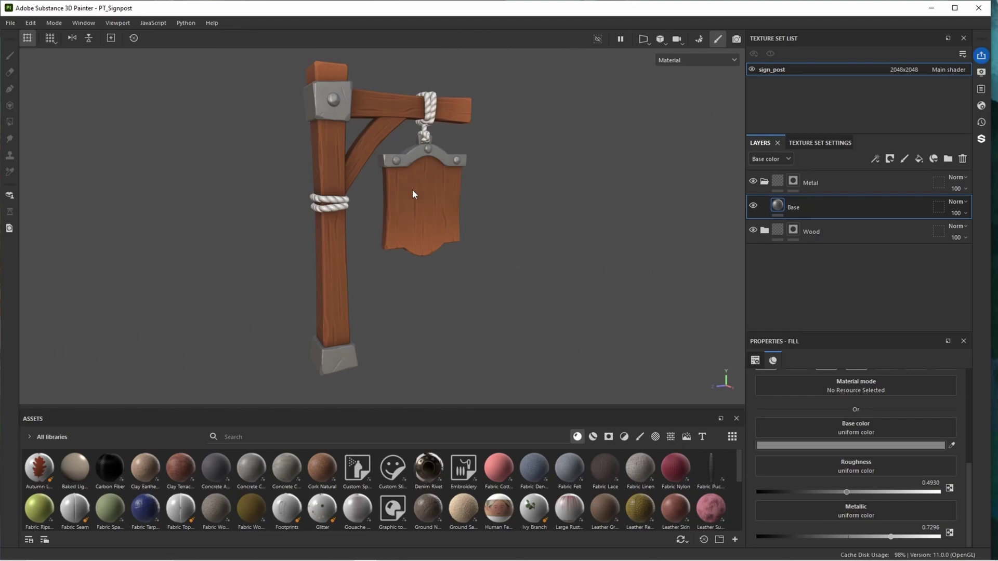
pyautogui.moveTo(413, 190)
pyautogui.keyDown('alt'); pyautogui.mouseDown()
pyautogui.moveTo(422, 174)
pyautogui.moveTo(466, 198)
pyautogui.moveTo(344, 182)
pyautogui.moveTo(419, 178)
pyautogui.mouseUp(); pyautogui.keyUp('alt')
pyautogui.keyDown('alt'); pyautogui.moveTo(419, 178); pyautogui.dragTo(410, 225, button='middle'); pyautogui.keyUp('alt')
pyautogui.keyDown('alt'); pyautogui.moveTo(410, 225); pyautogui.dragTo(364, 229); pyautogui.keyUp('alt')
pyautogui.scroll(-2, 537, 259)
pyautogui.keyDown('alt'); pyautogui.moveTo(537, 258); pyautogui.dragTo(533, 304, button='middle'); pyautogui.keyUp('alt')
pyautogui.keyDown('alt'); pyautogui.moveTo(532, 304); pyautogui.dragTo(481, 287); pyautogui.keyUp('alt')
pyautogui.scroll(2, 484, 286)
pyautogui.keyDown('alt'); pyautogui.moveTo(487, 282); pyautogui.dragTo(487, 272, button='middle'); pyautogui.keyUp('alt')
pyautogui.keyDown('alt'); pyautogui.moveTo(487, 271); pyautogui.dragTo(506, 264); pyautogui.keyUp('alt')
pyautogui.scroll(-2, 506, 264)
# Raise the Base layer's metallic value to about 0.92 and set its roughness to about 0.39.
pyautogui.moveTo(891, 537)
pyautogui.mouseDown()
pyautogui.moveTo(956, 531)
pyautogui.moveTo(926, 537)
pyautogui.mouseUp()
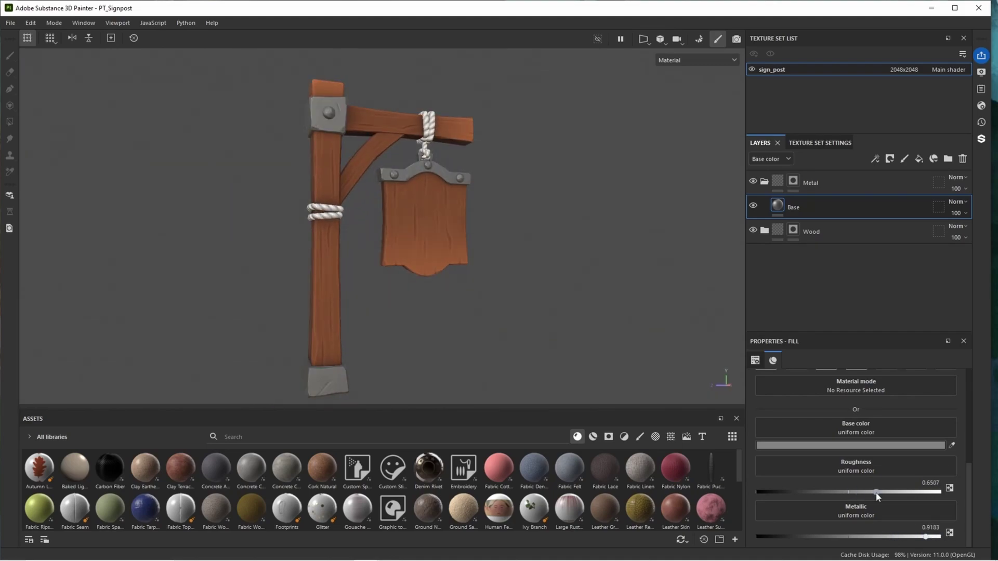
pyautogui.moveTo(846, 492)
pyautogui.mouseDown()
pyautogui.moveTo(813, 497)
pyautogui.moveTo(826, 496)
pyautogui.mouseUp()
pyautogui.keyDown('alt'); pyautogui.moveTo(458, 260); pyautogui.dragTo(547, 268); pyautogui.keyUp('alt')
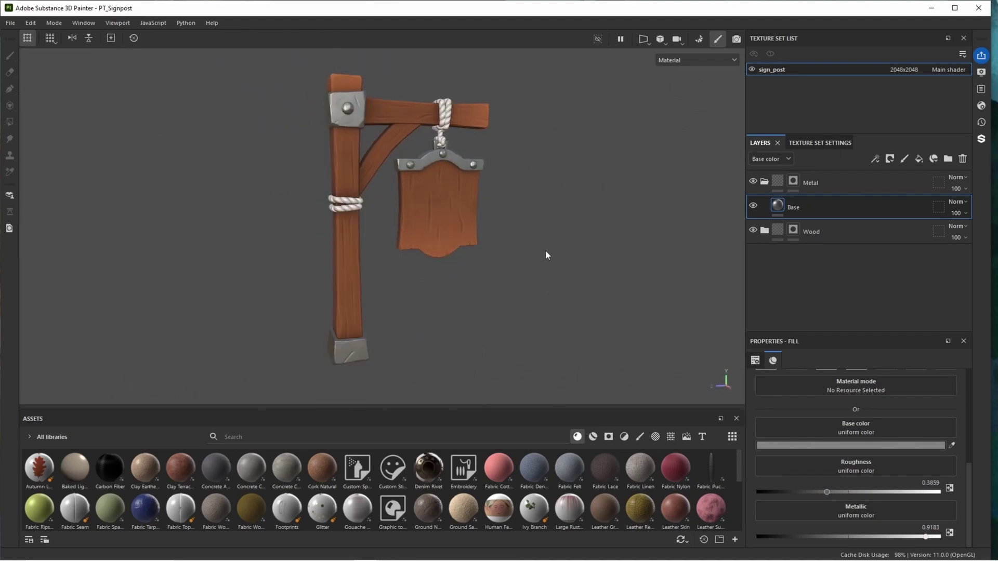
# Duplicate the metal Base layer and set the copy's base color to a muted dark green, 374E3C.
pyautogui.hotkey('ctrl', 'd')
pyautogui.scroll(2, 800, 404)
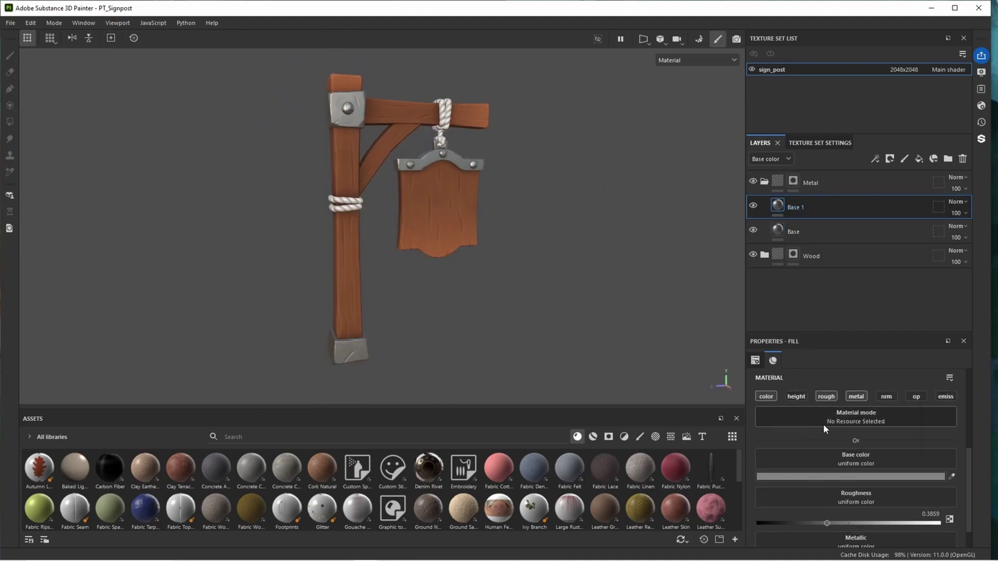
pyautogui.click(795, 477)
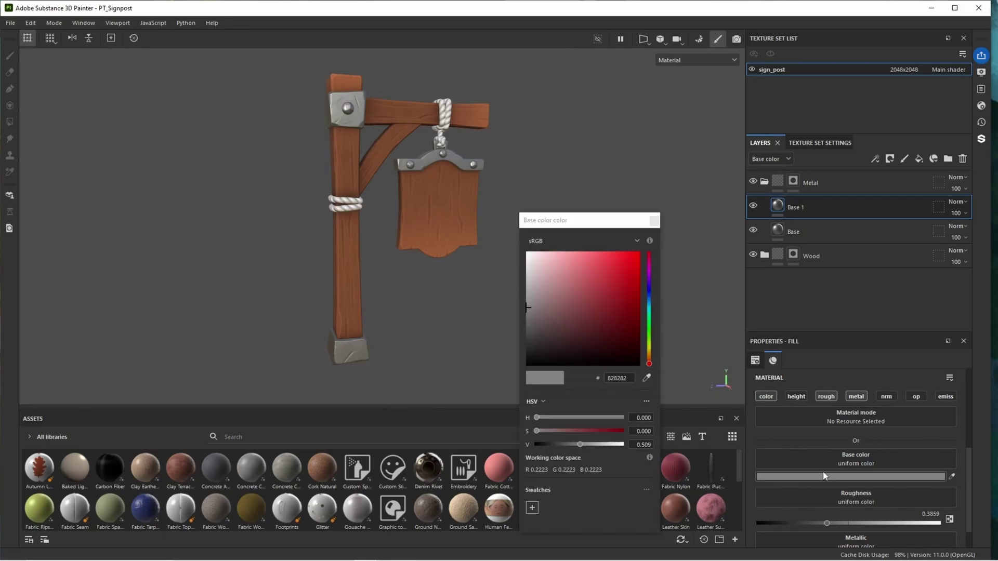
pyautogui.moveTo(649, 365); pyautogui.dragTo(649, 324)
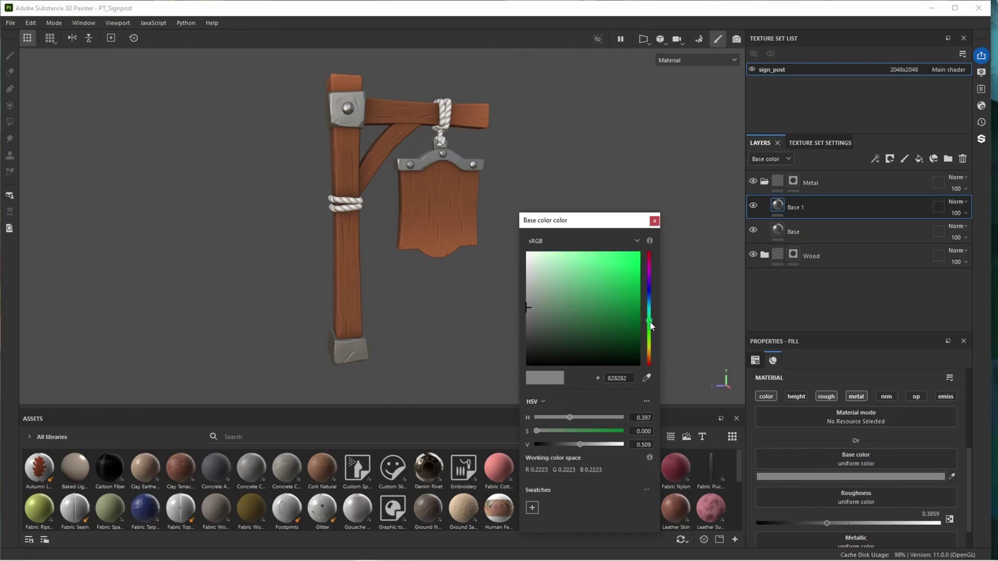
pyautogui.moveTo(593, 309); pyautogui.dragTo(578, 333)
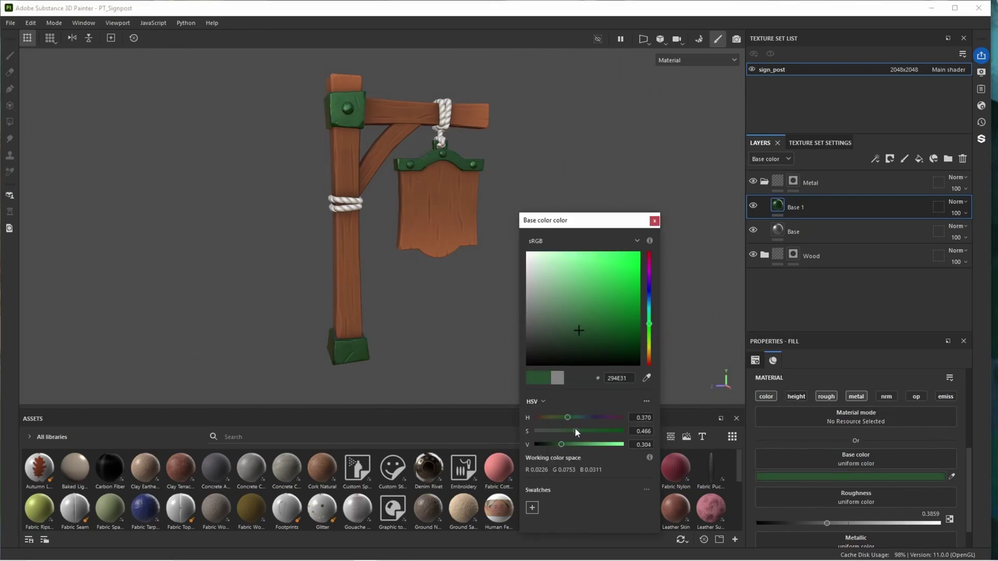
pyautogui.moveTo(575, 431); pyautogui.dragTo(558, 431)
# Add a bitmap mask to the green Base 1 layer using Grunge Map 004.
pyautogui.rightClick(812, 207)
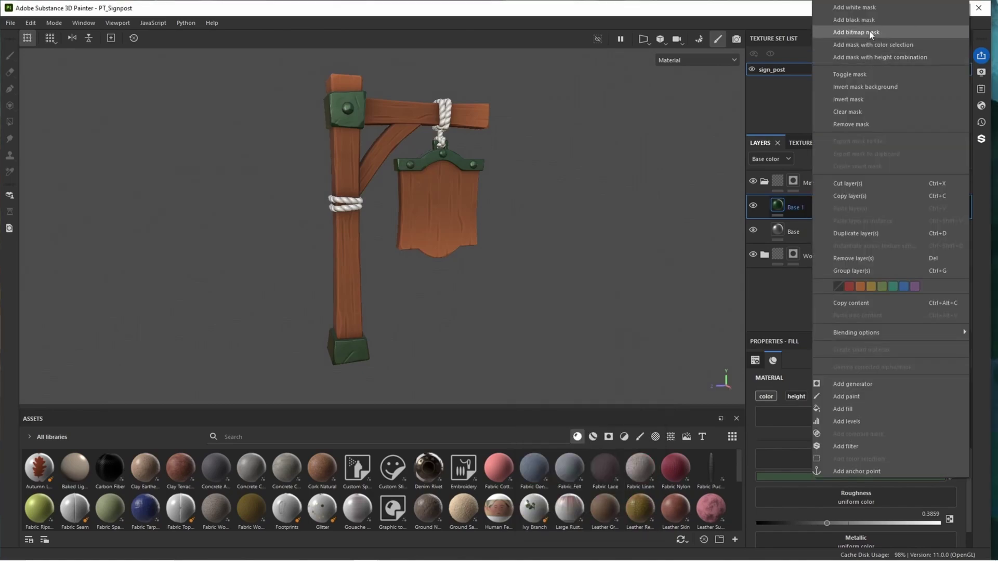
pyautogui.click(869, 32)
pyautogui.moveTo(886, 45); pyautogui.dragTo(803, 36)
pyautogui.write('gr')
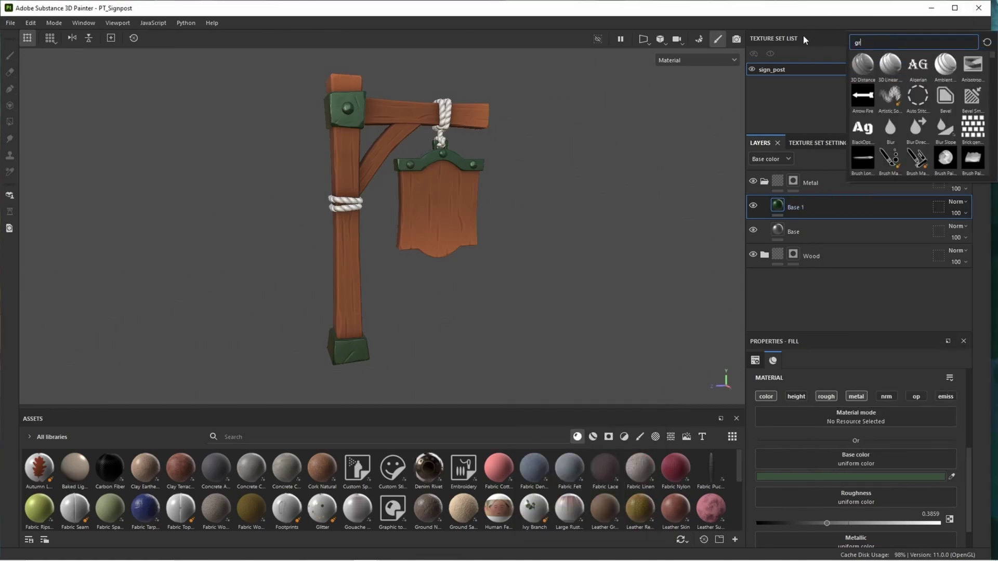
pyautogui.write('unge')
pyautogui.scroll(-3, 935, 128)
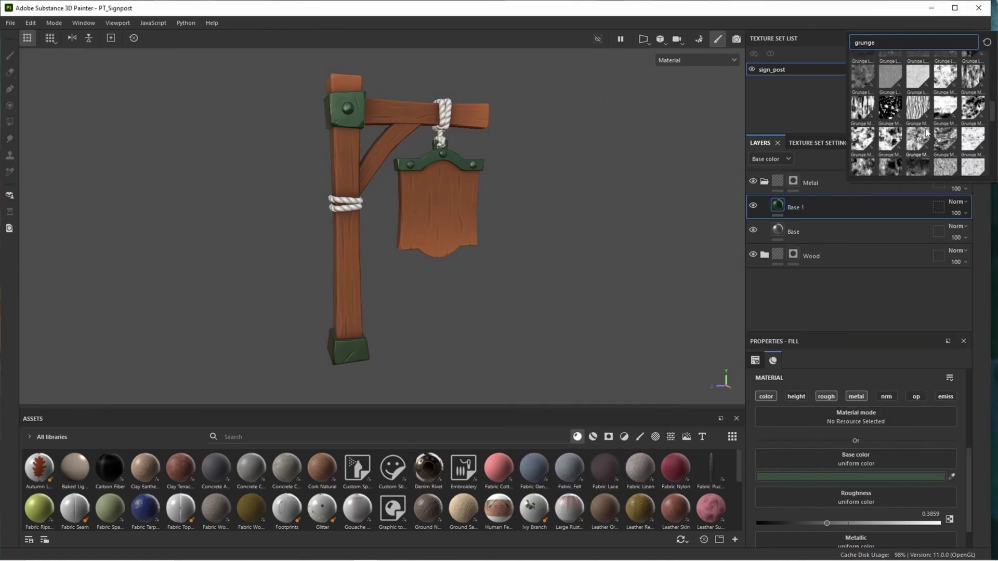
pyautogui.click(888, 107)
# Add a Blur Slope filter to the grunge mask with blending mode Min and intensity about 0.51.
pyautogui.click(875, 159)
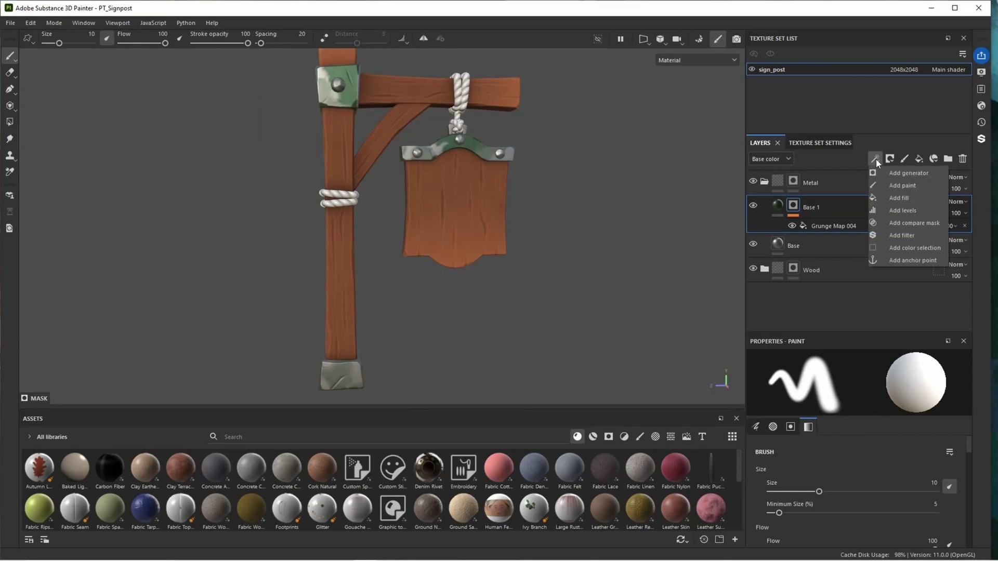
pyautogui.click(894, 238)
pyautogui.click(858, 387)
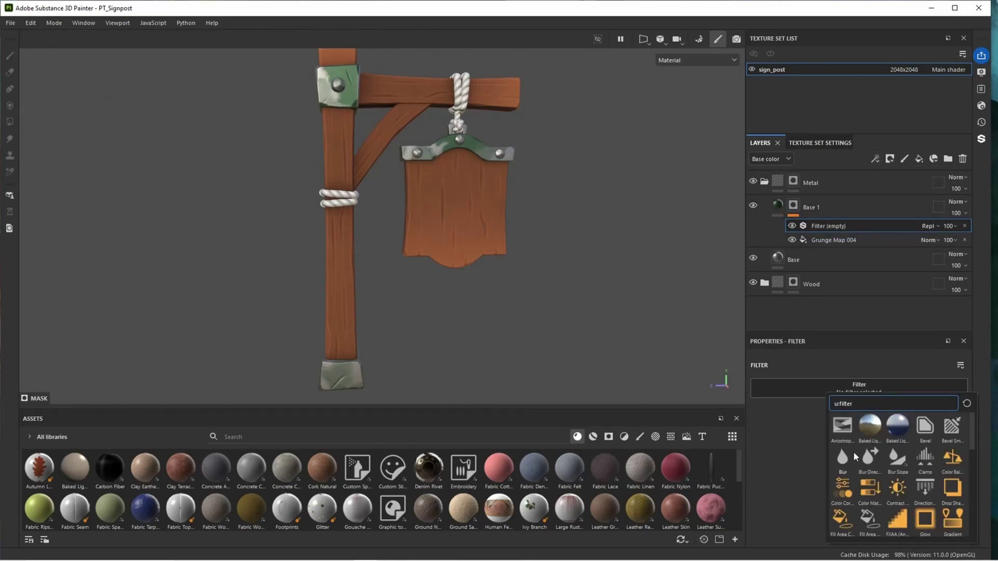
pyautogui.click(895, 460)
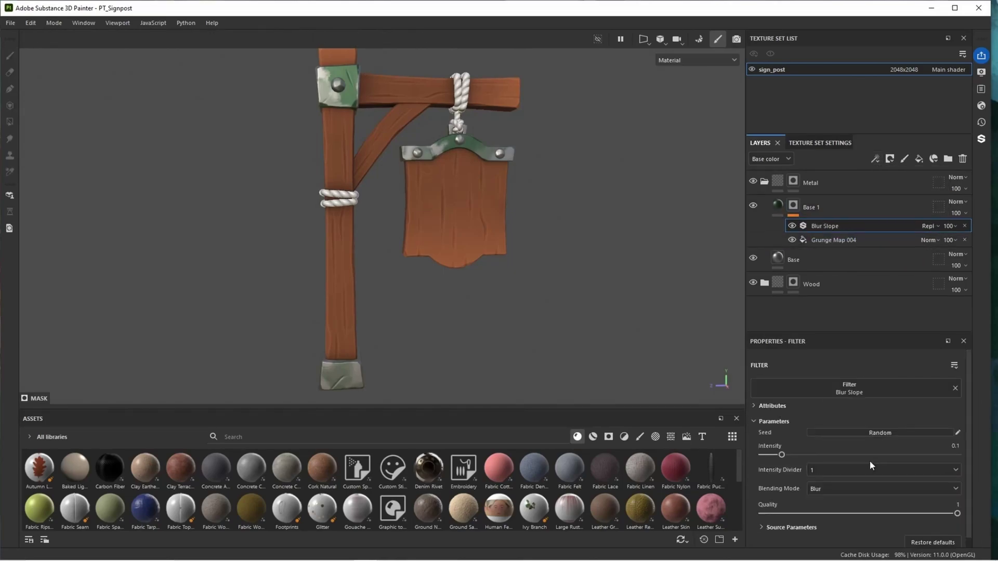
pyautogui.click(822, 489)
pyautogui.click(821, 511)
pyautogui.moveTo(782, 455); pyautogui.dragTo(861, 464)
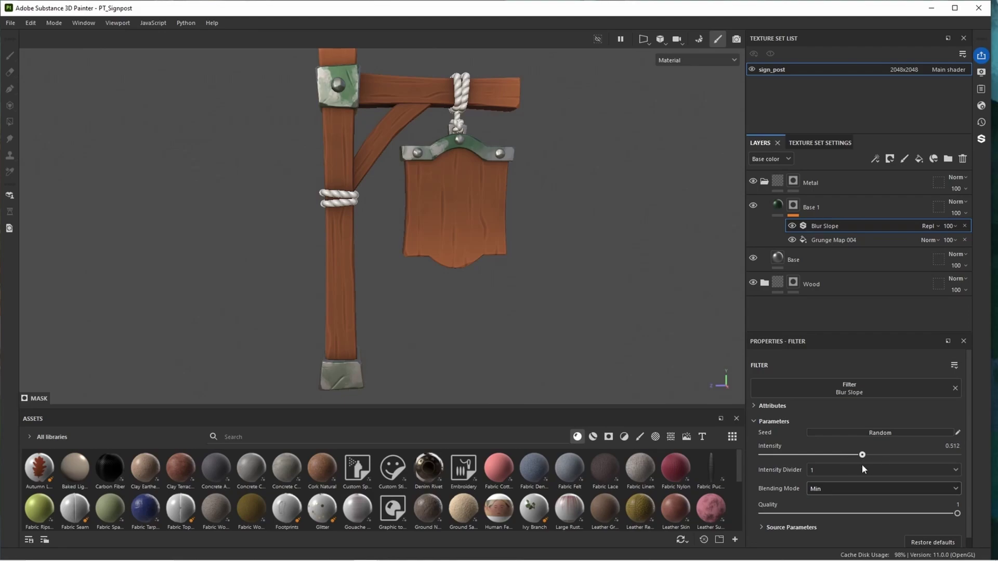
# Reduce the Base 1 layer's opacity to 43 and set its roughness to about 0.46.
pyautogui.click(956, 213)
pyautogui.moveTo(990, 232); pyautogui.dragTo(968, 235)
pyautogui.click(811, 207)
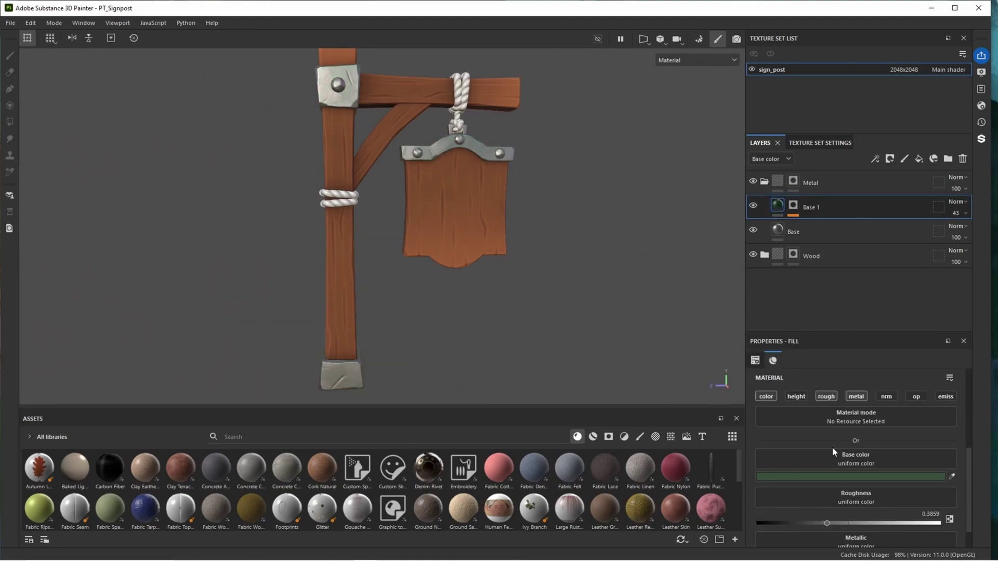
pyautogui.moveTo(827, 493); pyautogui.dragTo(840, 495)
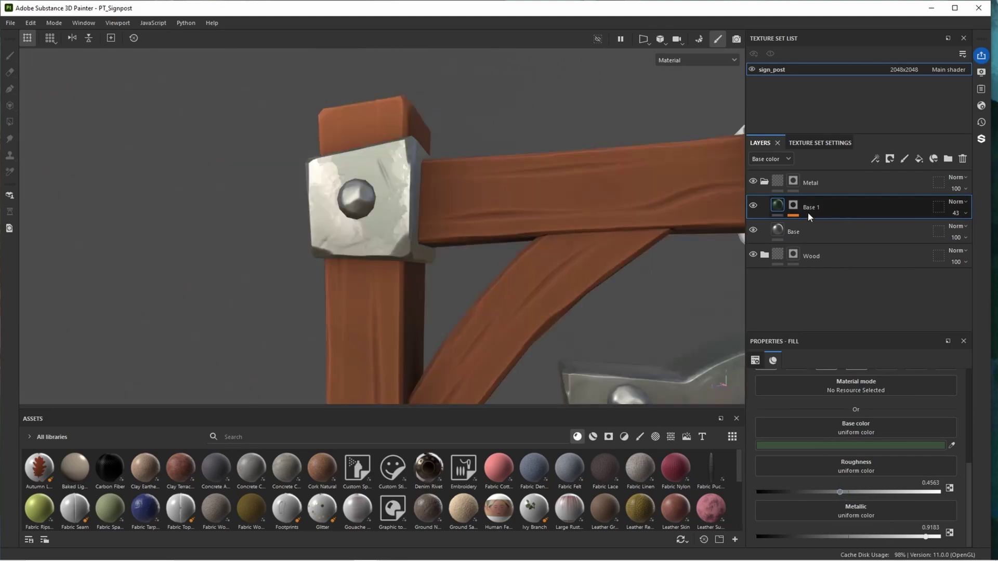
# Shift the Base 1 layer's base color hue from green to dark brown and set its roughness to about 0.34.
pyautogui.click(809, 445)
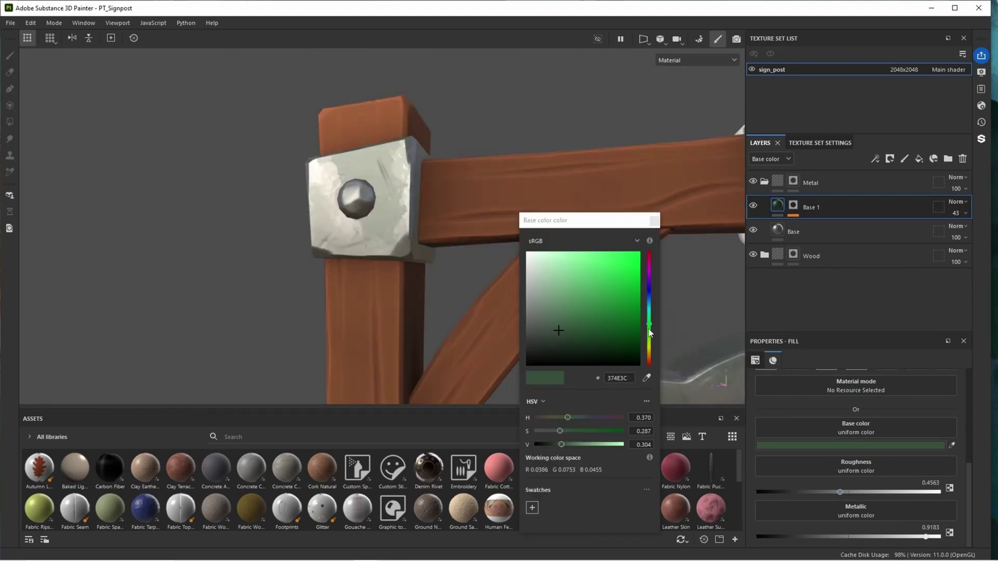
pyautogui.moveTo(649, 332); pyautogui.dragTo(648, 355)
pyautogui.scroll(-5, 416, 241)
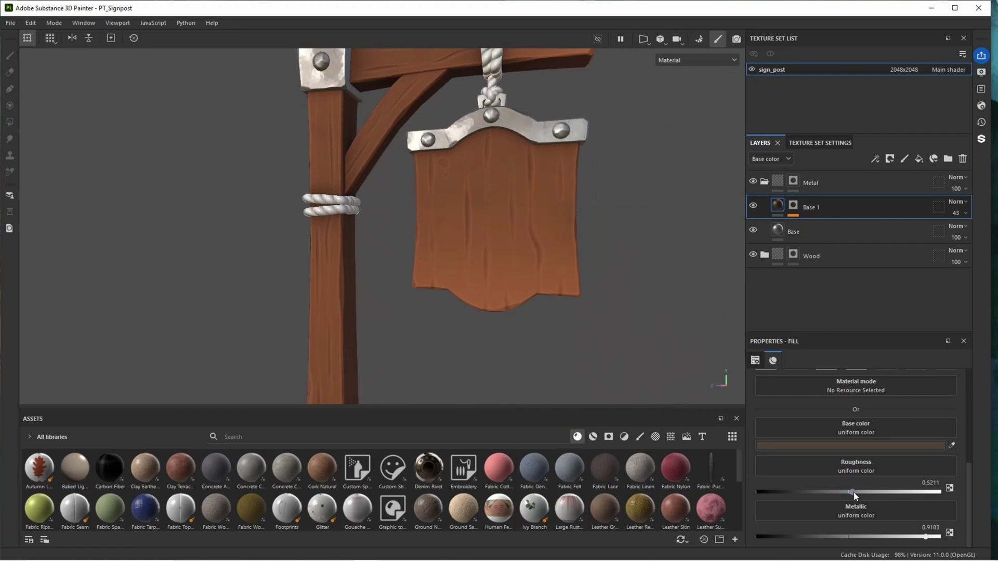
pyautogui.moveTo(844, 492)
pyautogui.mouseDown()
pyautogui.moveTo(809, 490)
pyautogui.moveTo(818, 491)
pyautogui.mouseUp()
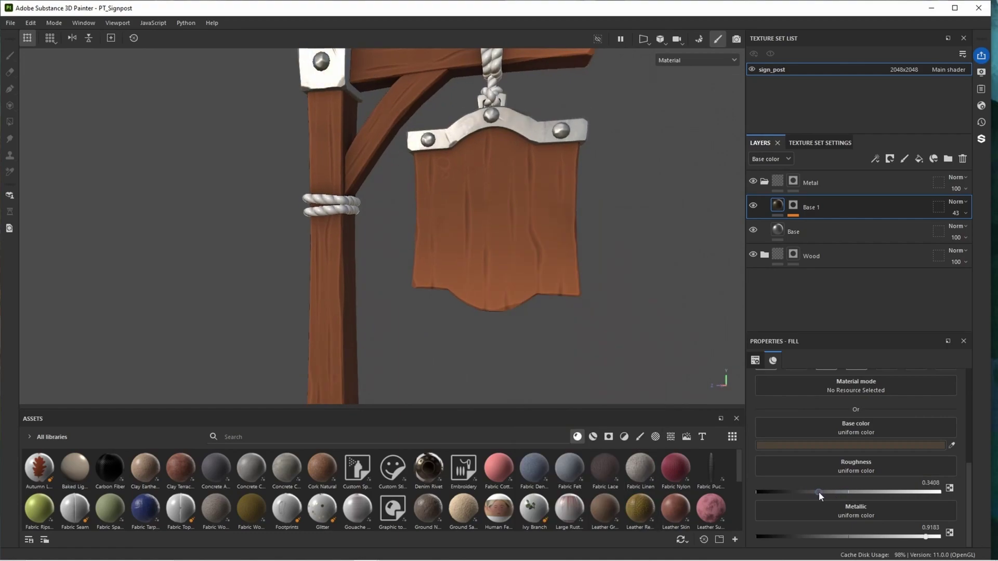
# Rename the Base 1 layer as Variation and add a new fill layer above it.
pyautogui.doubleClick(817, 205)
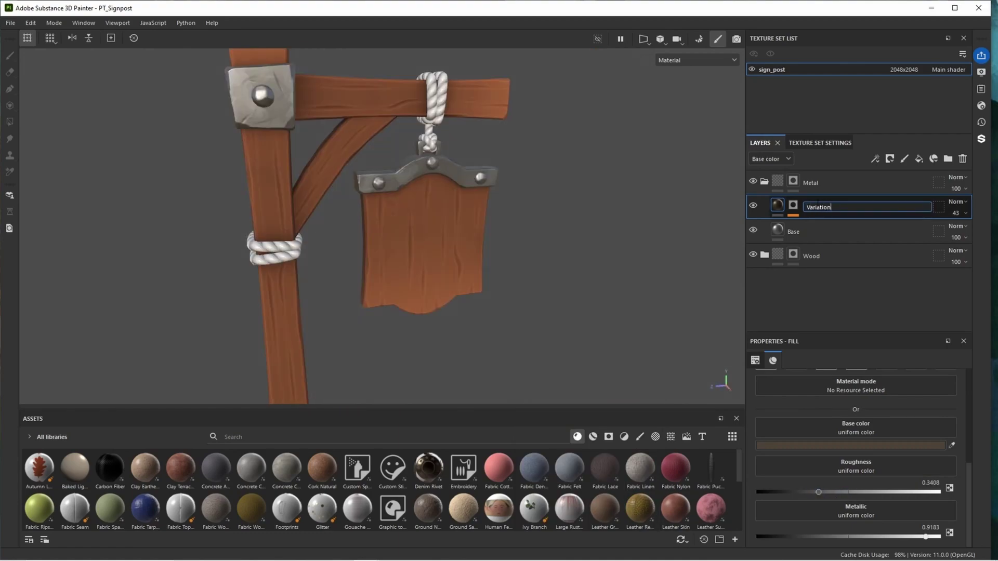
pyautogui.press('Return')
pyautogui.click(918, 159)
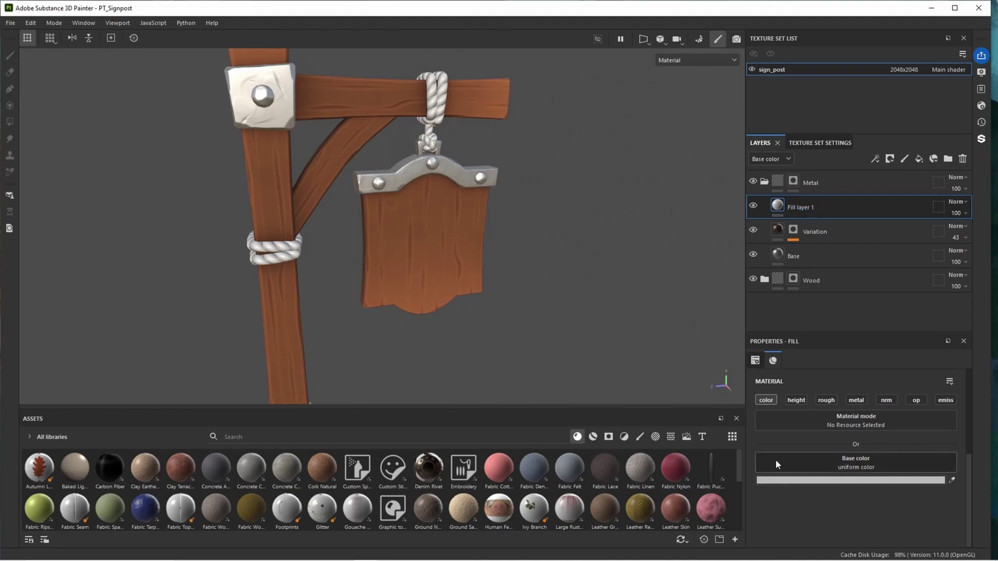
pyautogui.keyDown('alt'); pyautogui.moveTo(408, 296); pyautogui.dragTo(434, 270); pyautogui.keyUp('alt')
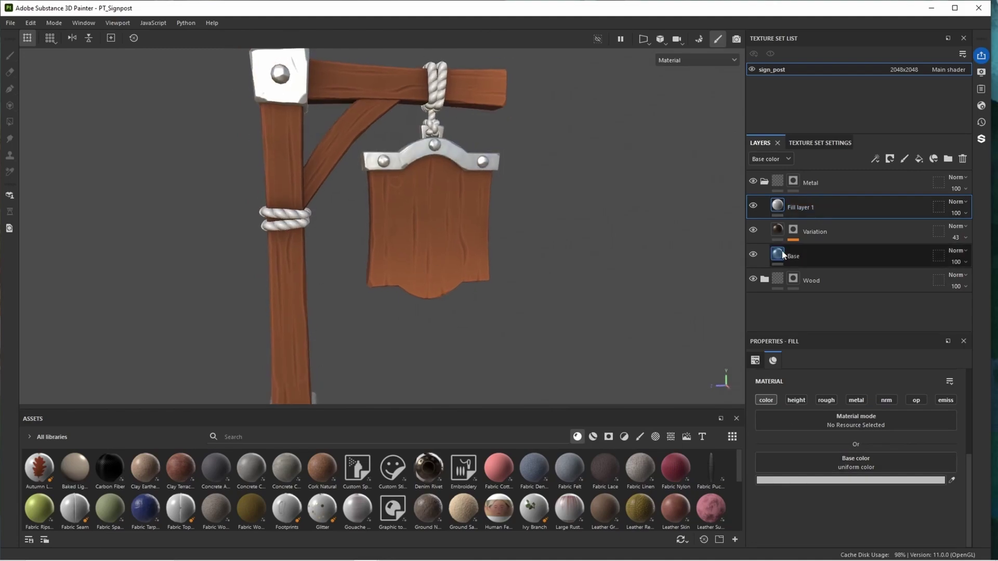
# Give the new fill layer a bitmap mask using the sign_post curvature map and add a Levels adjustment to that mask.
pyautogui.rightClick(812, 207)
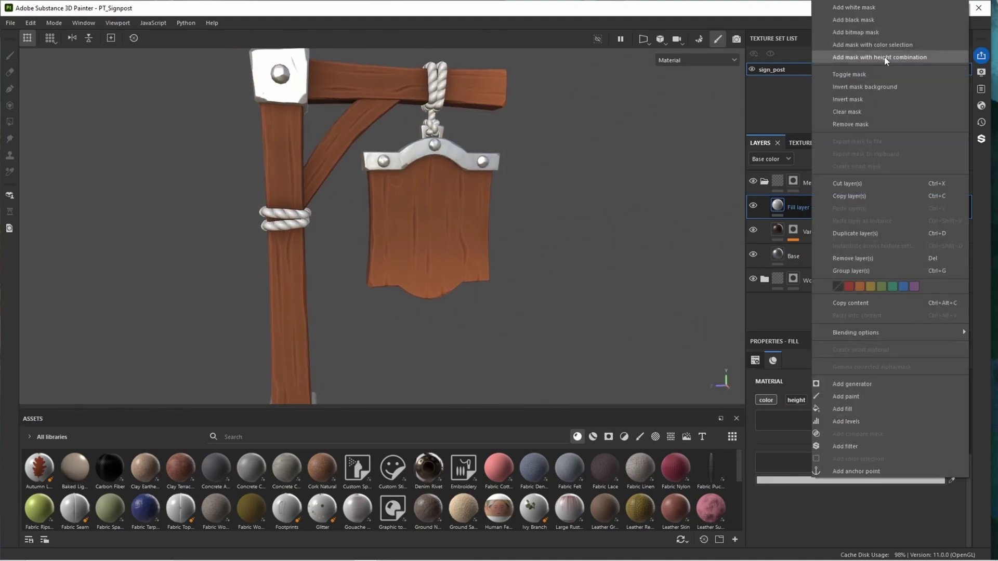
pyautogui.click(862, 32)
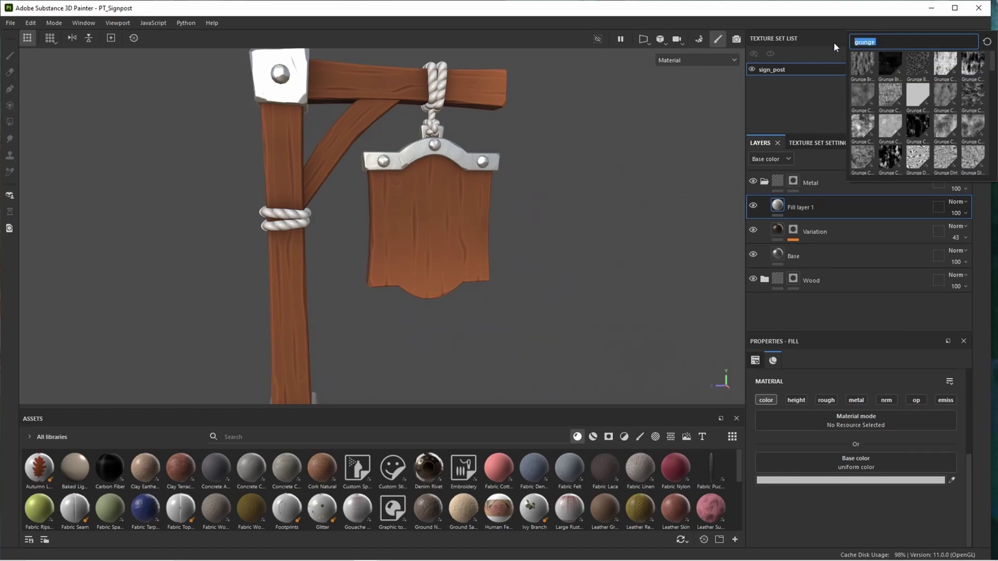
pyautogui.write('curv')
pyautogui.click(862, 65)
pyautogui.click(816, 228)
pyautogui.click(875, 159)
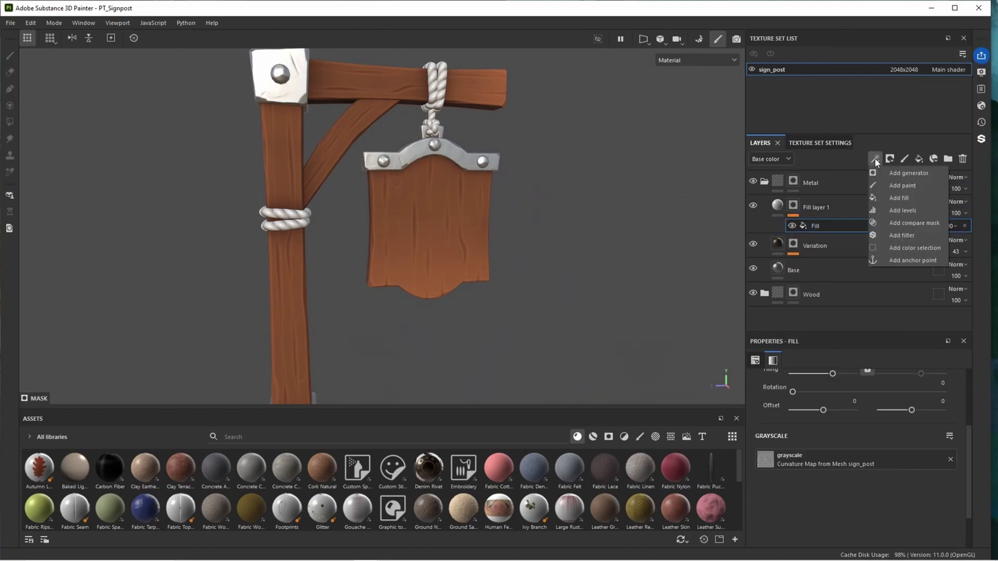
pyautogui.click(902, 210)
# Display only the base color channel and tighten the curvature mask's Levels, raising the black input to about 0.53 and lowering the white input.
pyautogui.scroll(3, 418, 229)
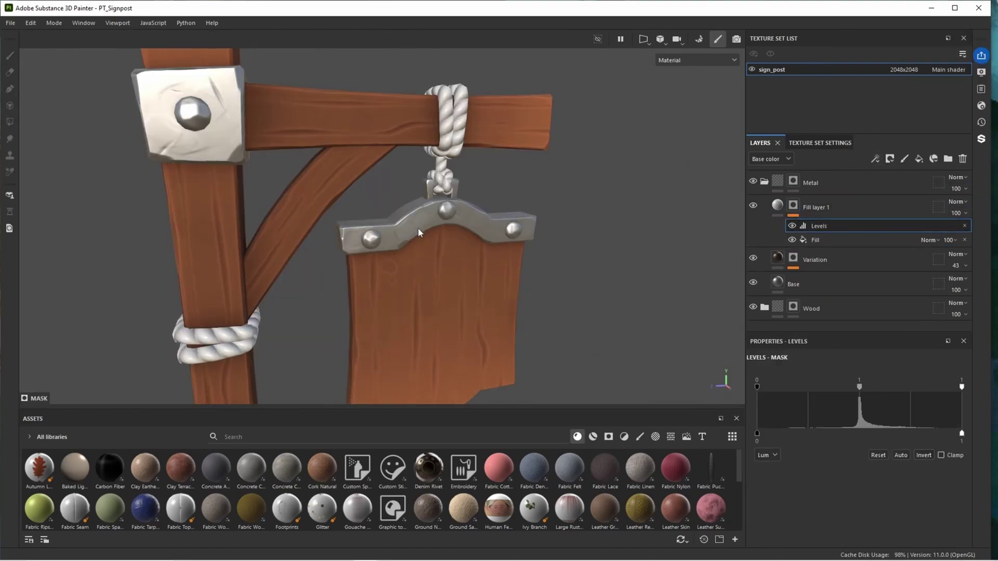
pyautogui.scroll(3, 417, 228)
pyautogui.press('c')
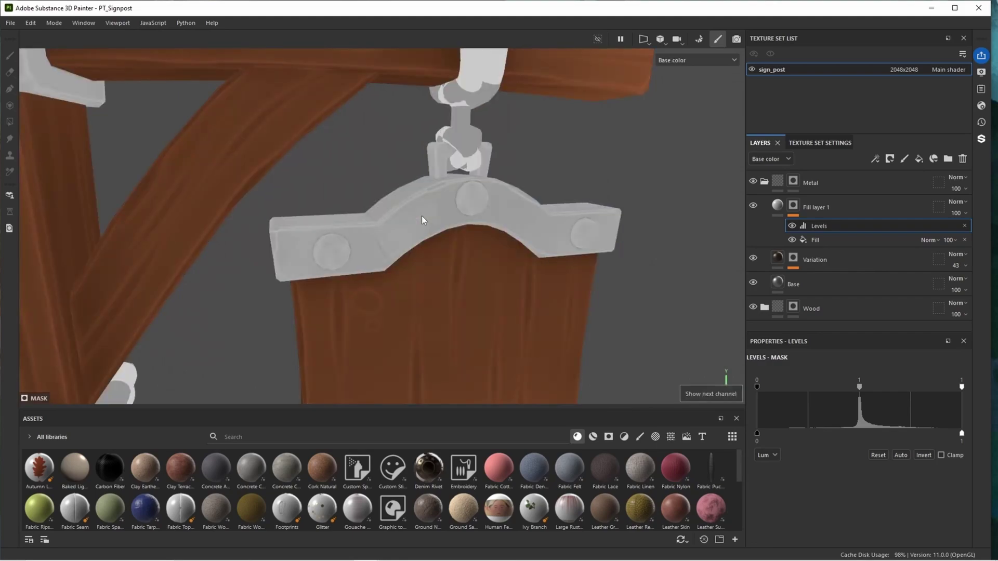
pyautogui.scroll(-3, 570, 133)
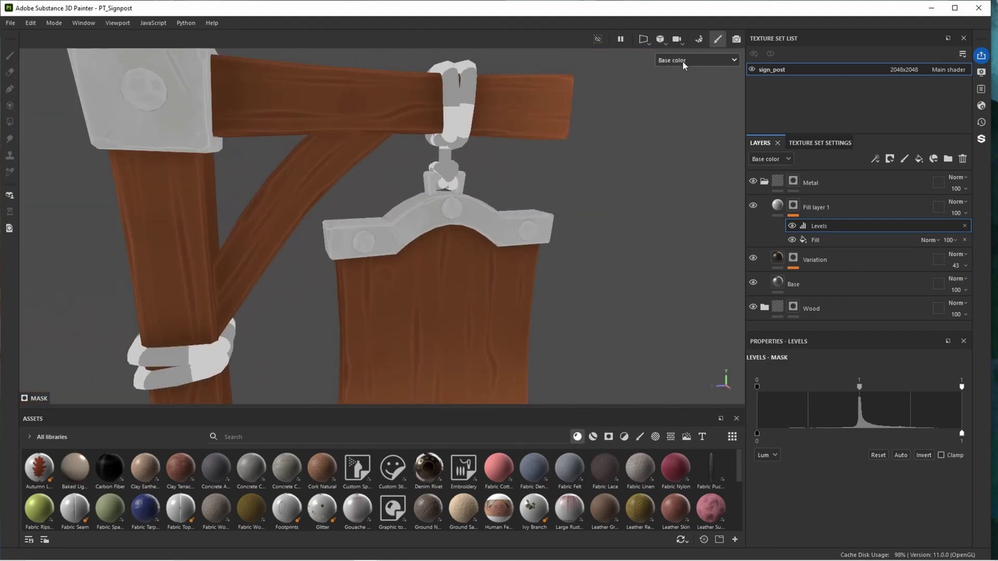
pyautogui.press('c')
pyautogui.press('c')
pyautogui.press('c')
pyautogui.press('c')
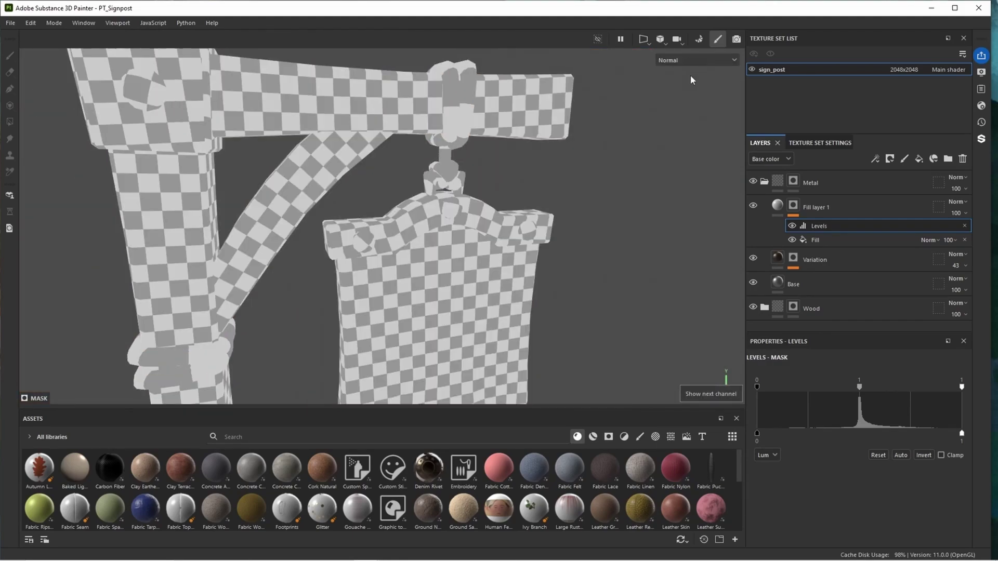
pyautogui.press('c')
pyautogui.scroll(4, 520, 171)
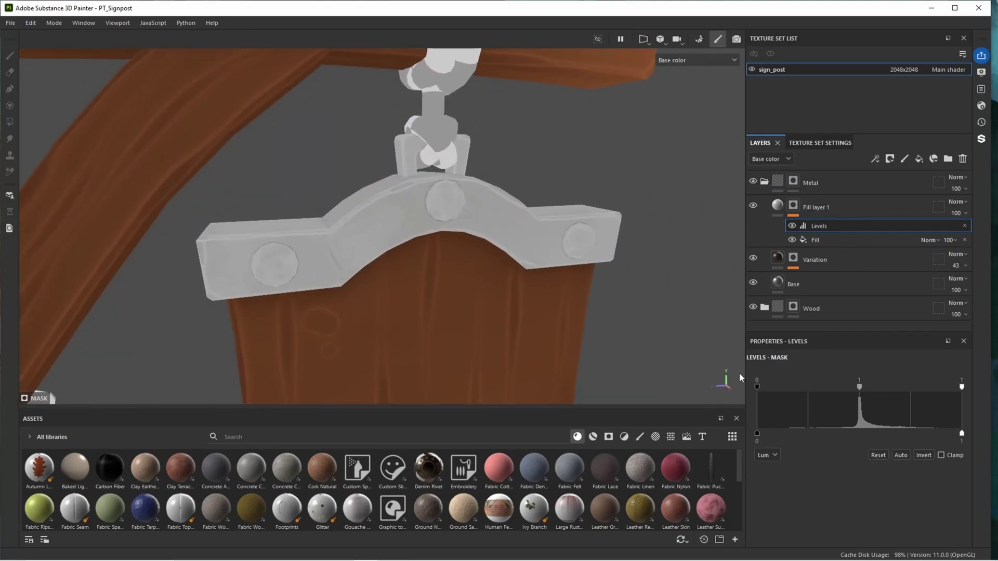
pyautogui.moveTo(756, 387); pyautogui.dragTo(876, 389)
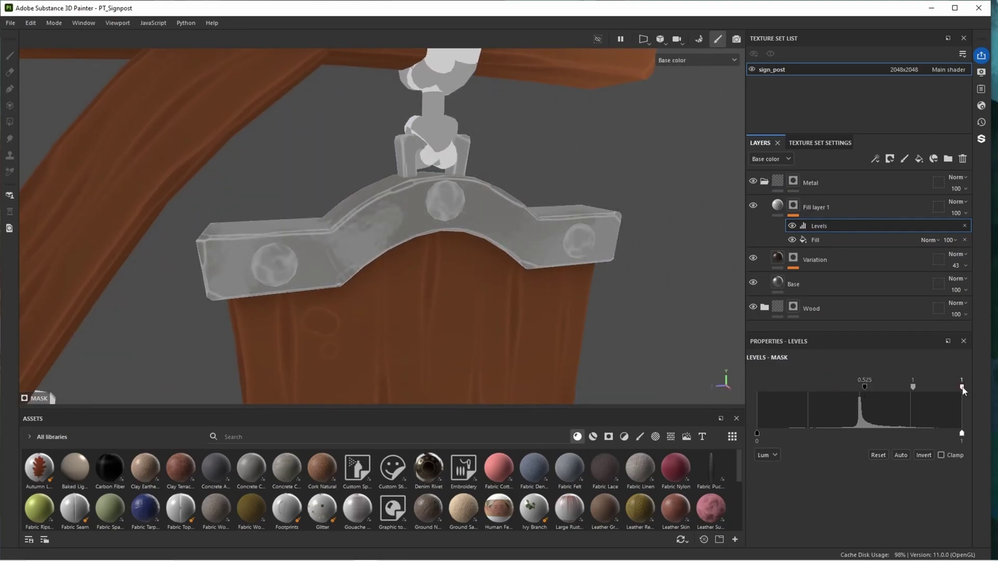
pyautogui.moveTo(962, 387); pyautogui.dragTo(912, 390)
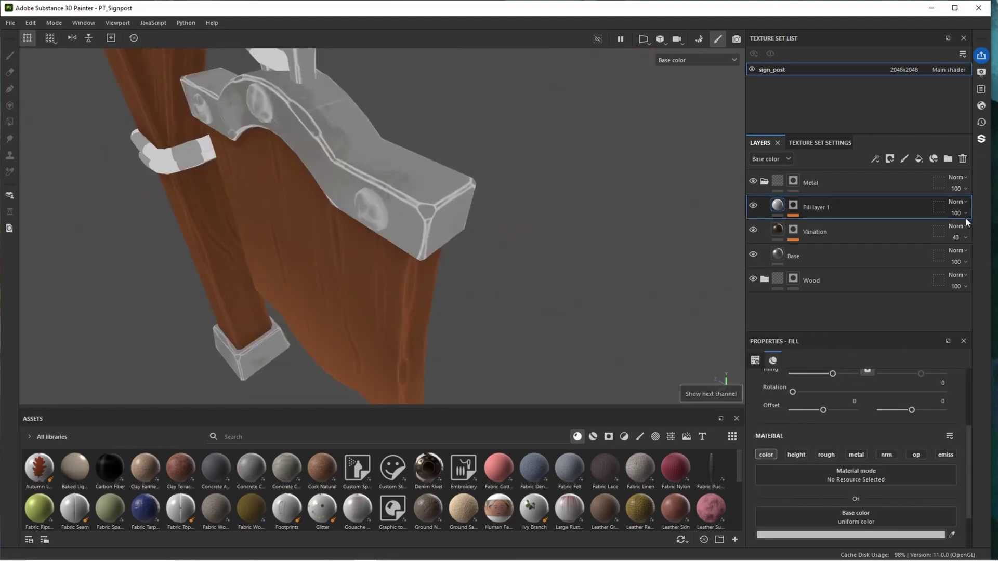
# Lower the curvature-masked fill layer's opacity to 20 and rename it edge_highlight.
pyautogui.click(955, 213)
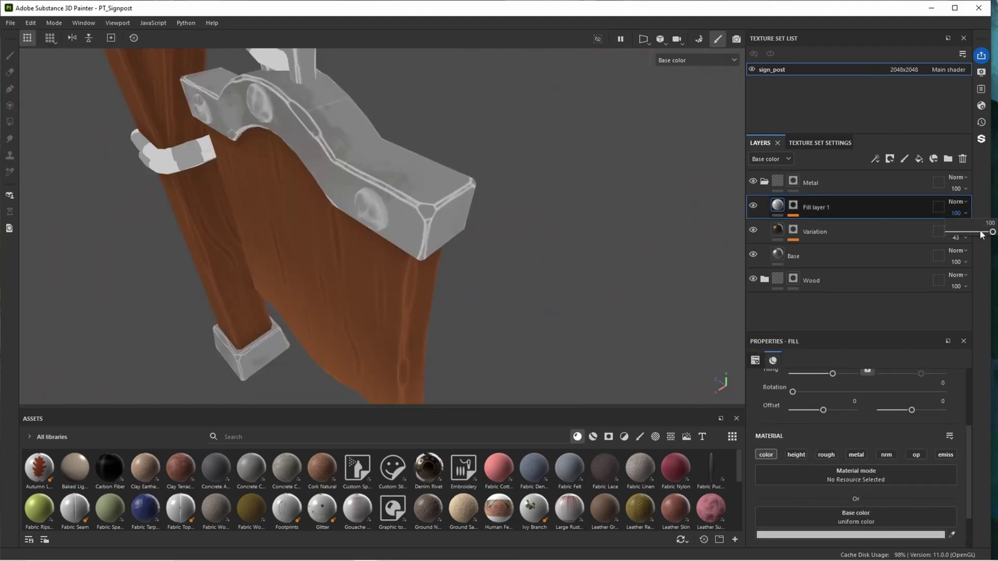
pyautogui.moveTo(981, 234); pyautogui.dragTo(956, 237)
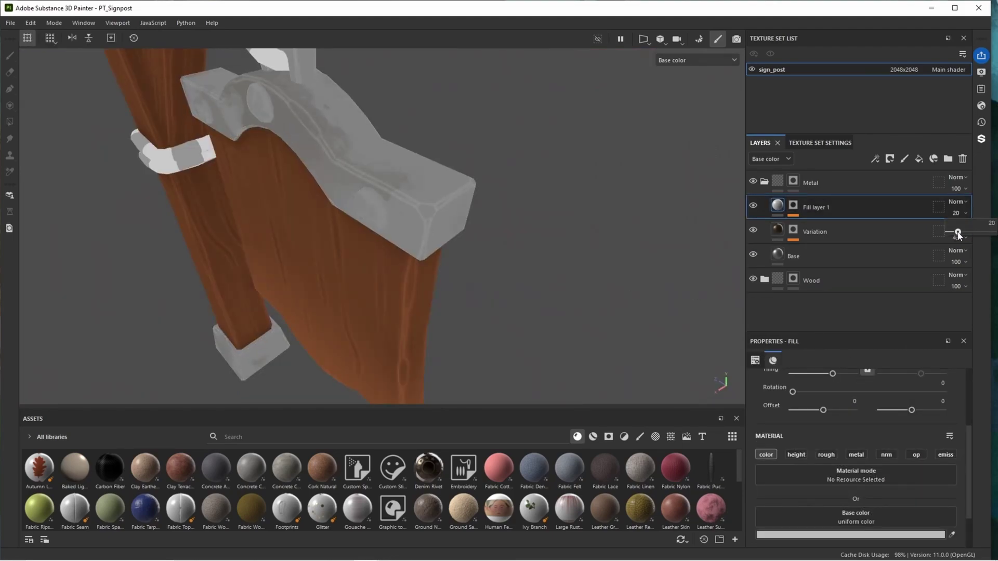
pyautogui.keyDown('alt'); pyautogui.moveTo(496, 224); pyautogui.dragTo(522, 200); pyautogui.keyUp('alt')
pyautogui.doubleClick(824, 207)
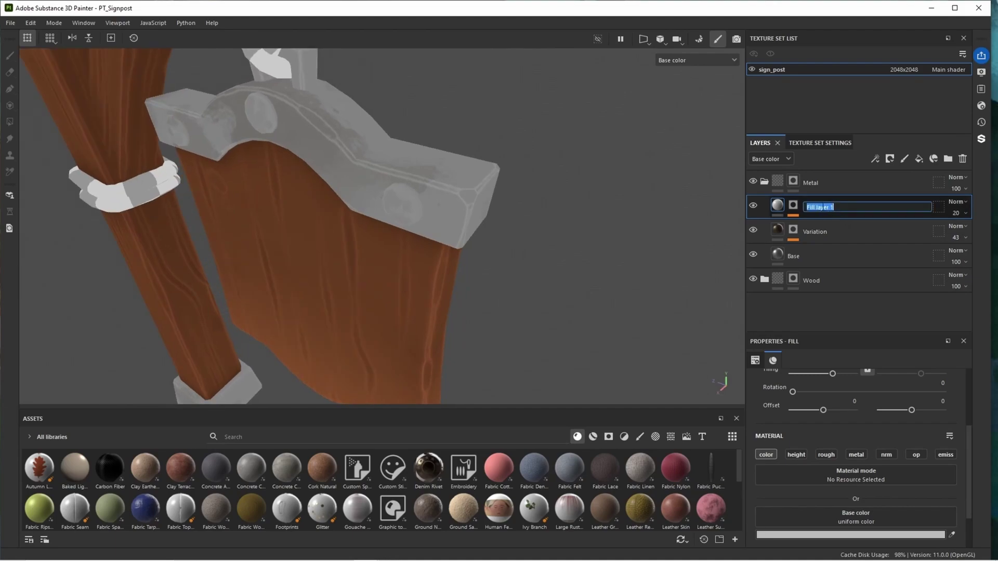
pyautogui.write('cdge_highlight')
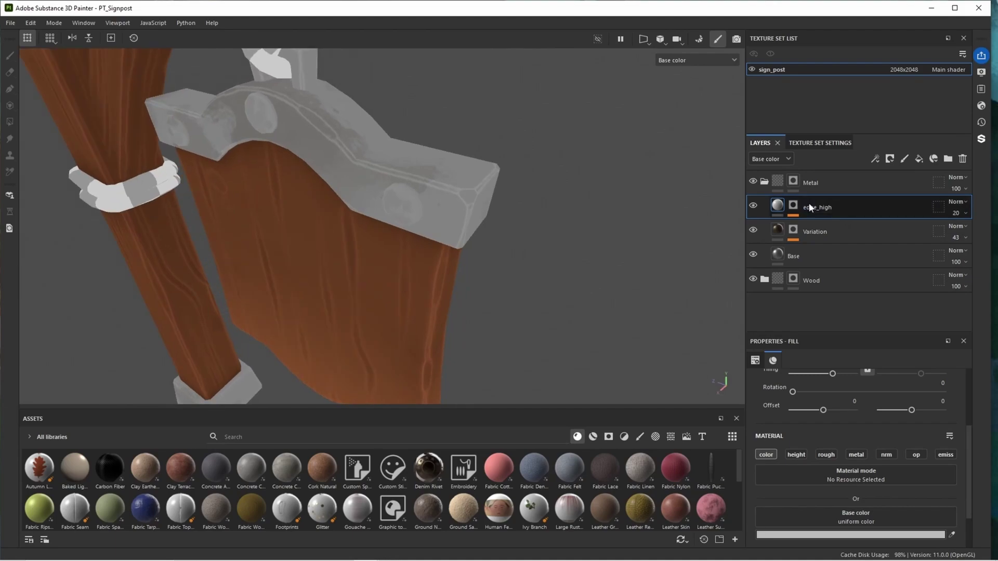
pyautogui.press('Return')
# Return the viewport to the full material display and enable the roughness and metallic channels on edge_highlight.
pyautogui.press('m')
pyautogui.scroll(-1, 850, 510)
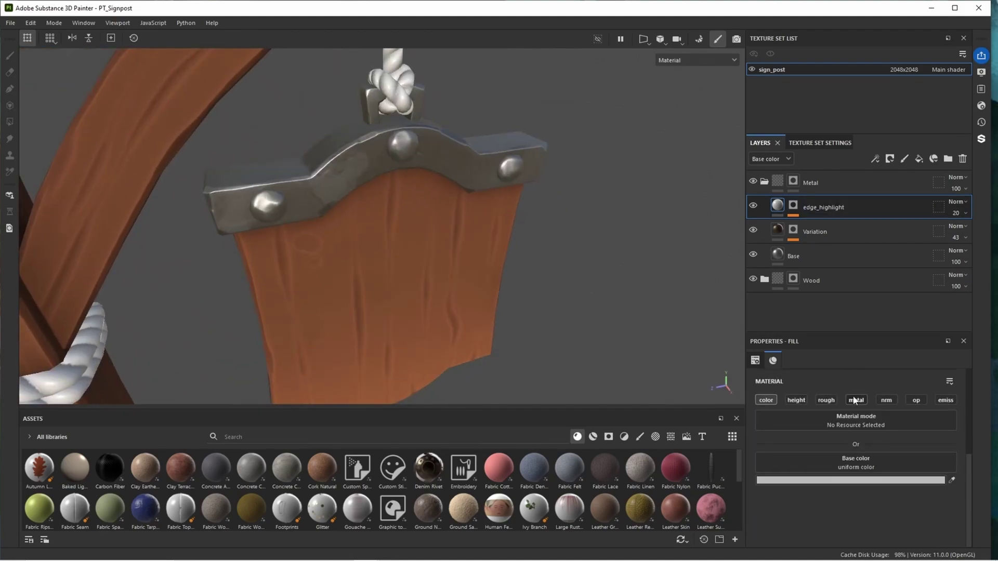
pyautogui.click(826, 400)
pyautogui.click(856, 400)
pyautogui.scroll(2, 841, 418)
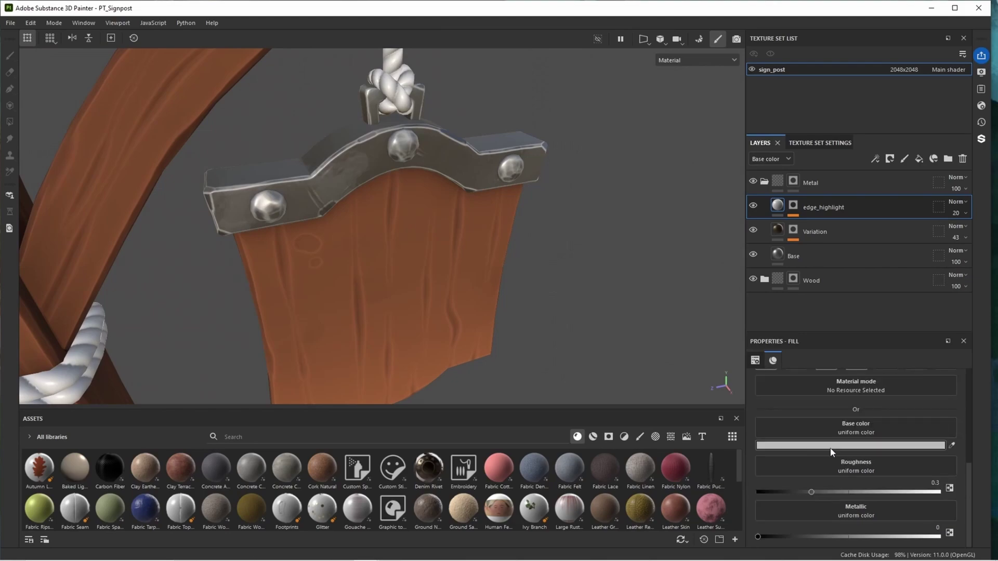
# Turn off the metallic channel on edge_highlight and set its roughness to about 0.62.
pyautogui.click(856, 461)
pyautogui.moveTo(819, 520); pyautogui.dragTo(880, 529)
pyautogui.keyDown('alt'); pyautogui.moveTo(486, 234); pyautogui.dragTo(512, 269); pyautogui.keyUp('alt')
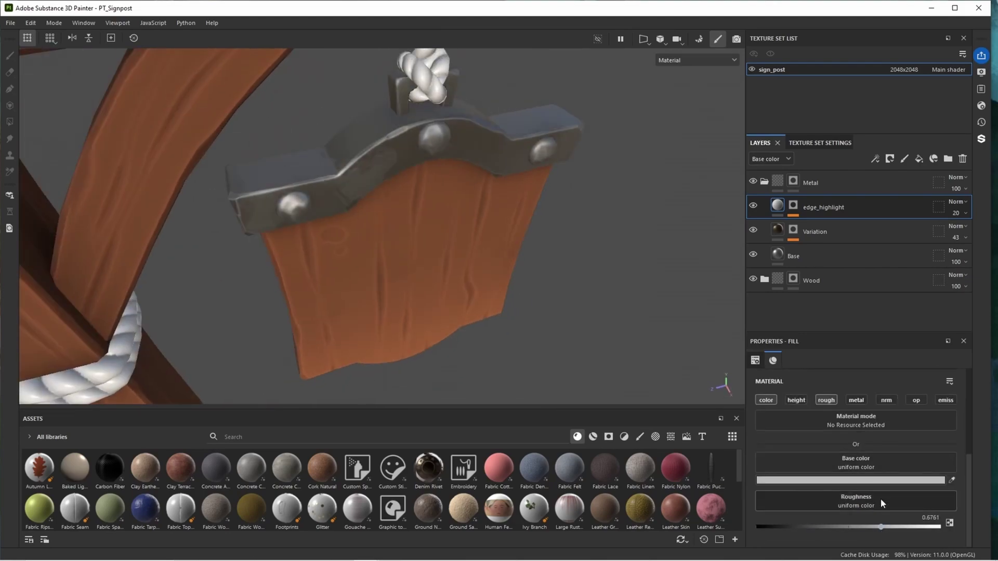
pyautogui.moveTo(866, 530); pyautogui.dragTo(870, 527)
pyautogui.press('f')
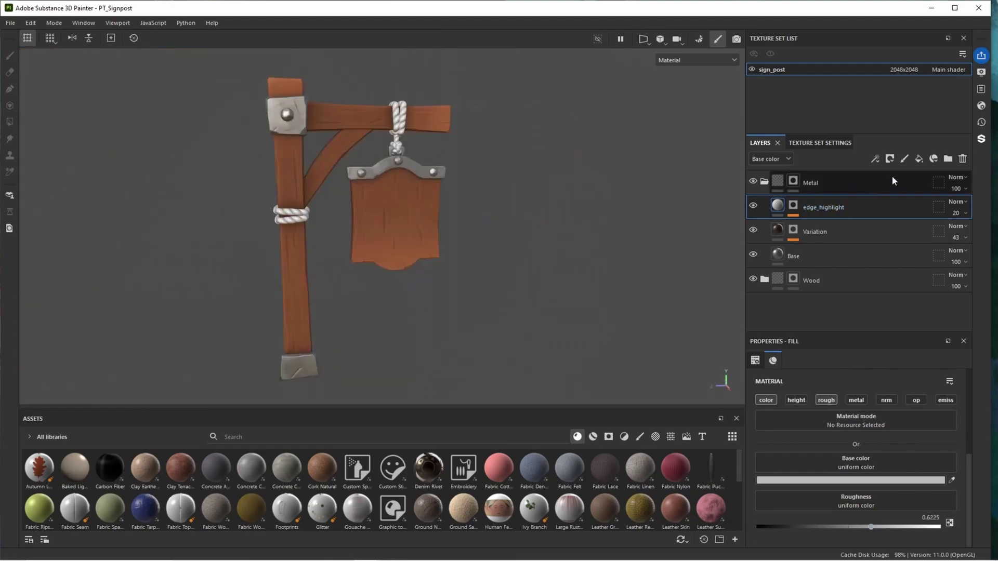
# Add a fill layer named AO at the top of the Metal folder and set its blend mode to Multiply.
pyautogui.click(920, 159)
pyautogui.doubleClick(821, 208)
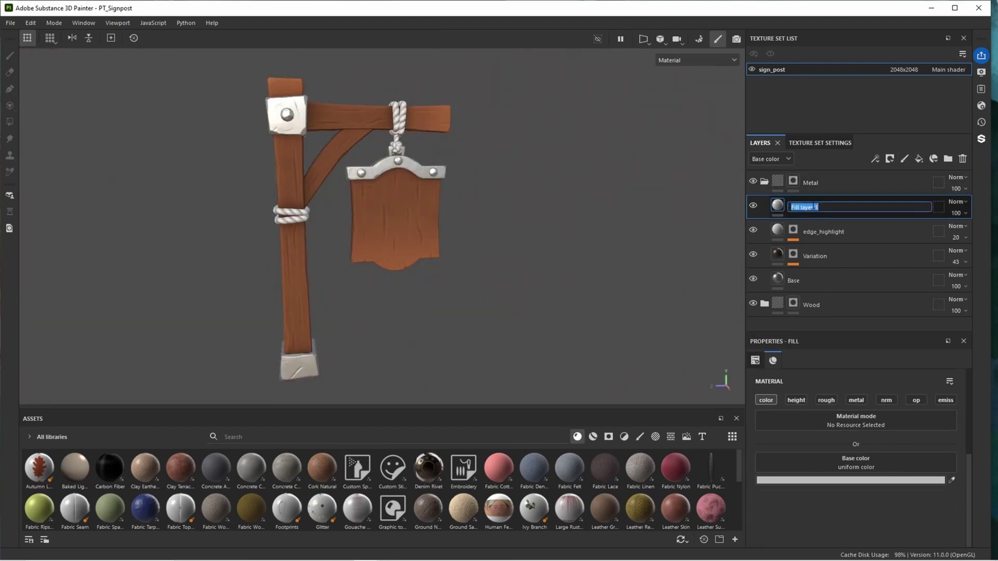
pyautogui.write('AO')
pyautogui.press('Return')
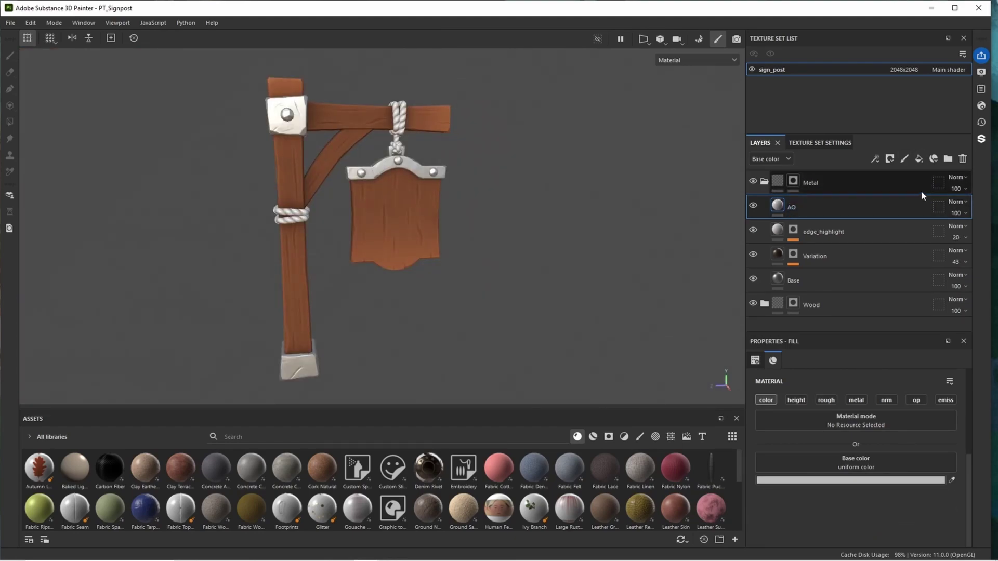
pyautogui.click(956, 201)
pyautogui.click(935, 256)
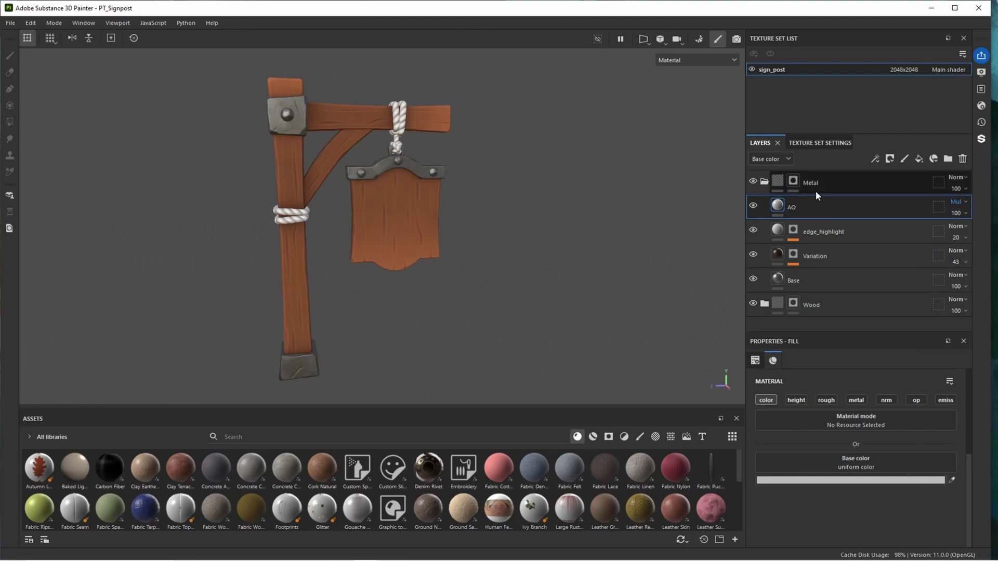
# Mask the AO layer with the sign_post ambient occlusion map and add inverted Levels with the midtone at about 13.56.
pyautogui.rightClick(817, 206)
pyautogui.click(849, 30)
pyautogui.write('curva')
pyautogui.moveTo(869, 43); pyautogui.dragTo(809, 39)
pyautogui.write('ambient')
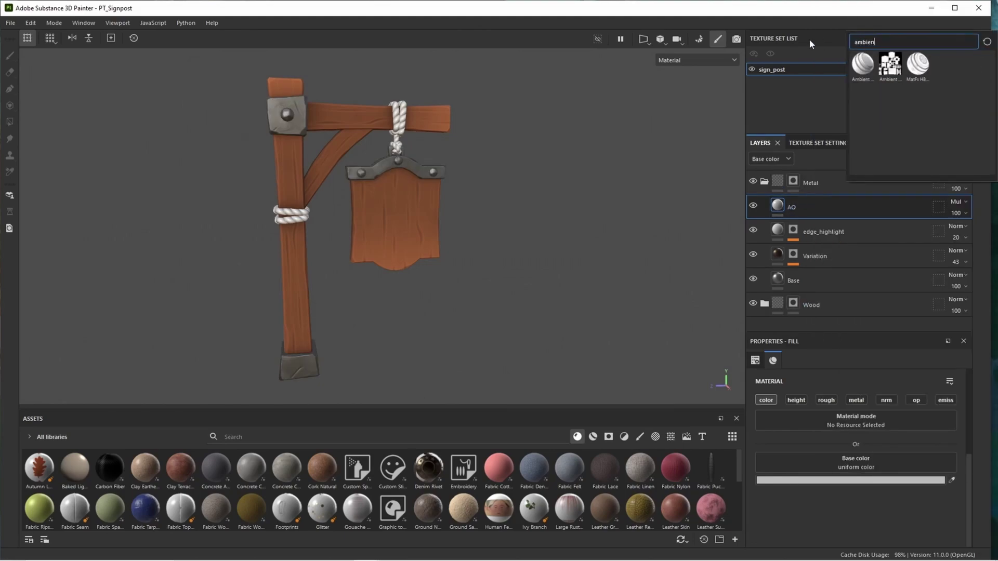
pyautogui.click(874, 159)
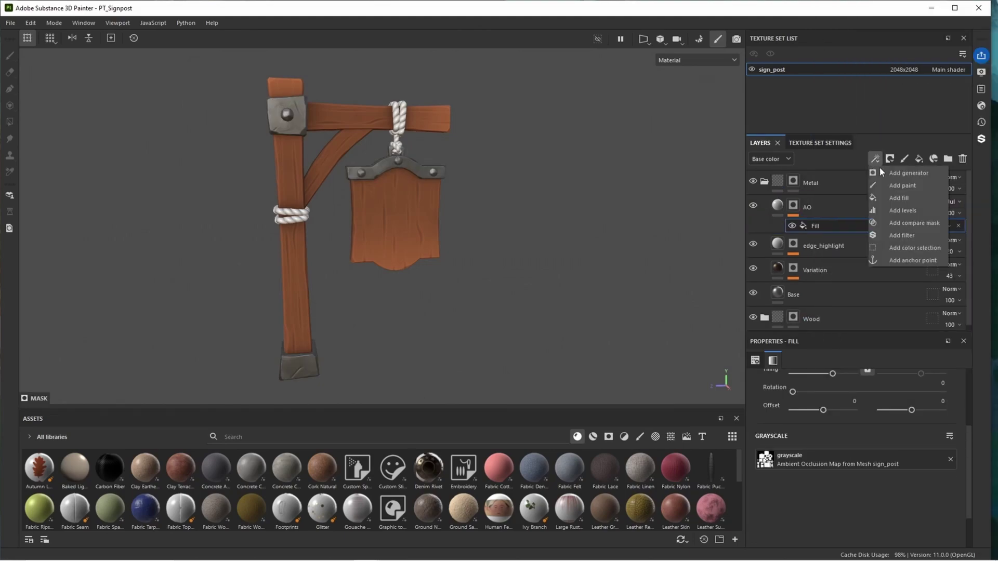
pyautogui.click(894, 210)
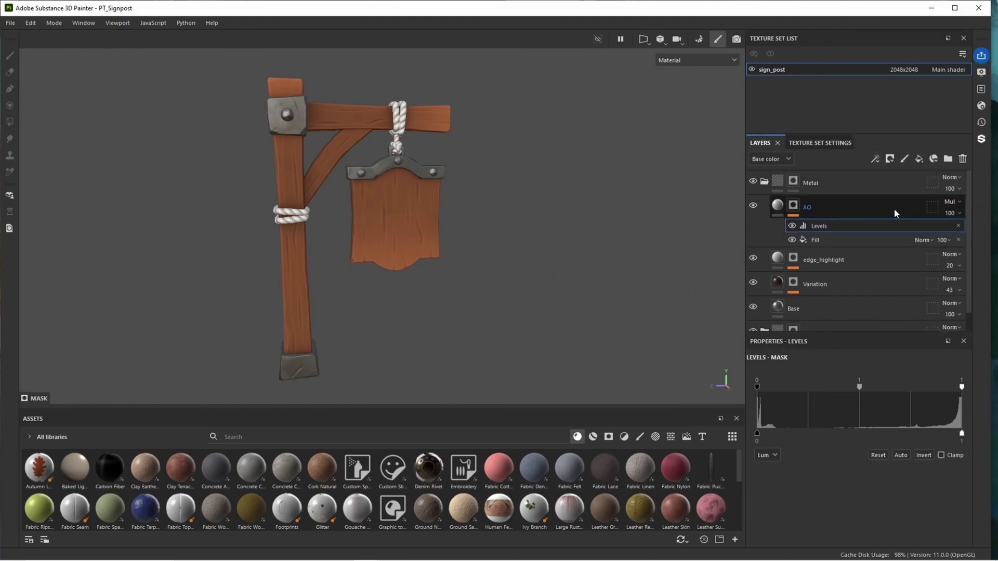
pyautogui.scroll(3, 364, 182)
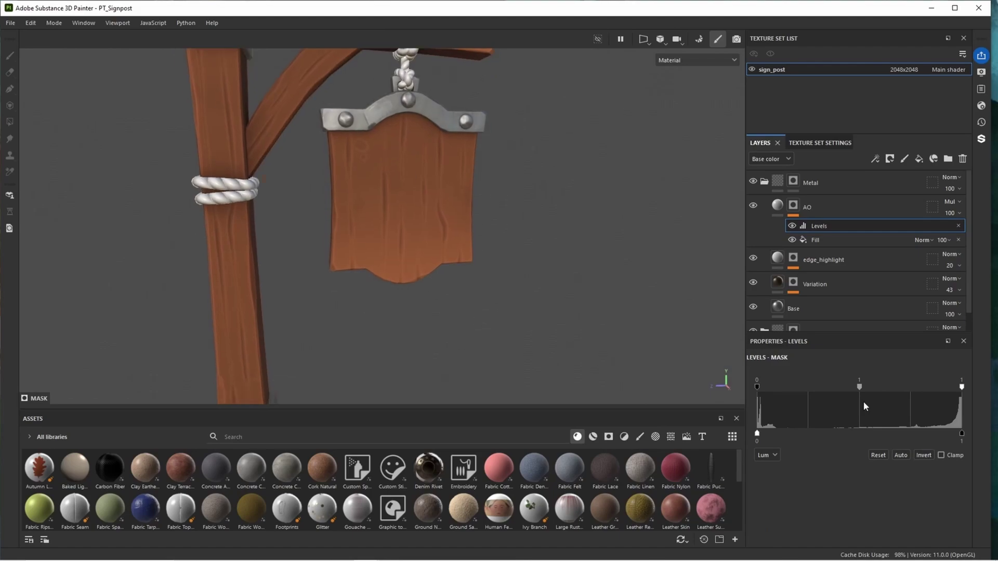
pyautogui.moveTo(878, 385); pyautogui.dragTo(950, 387)
# Darken the AO fill's base color to grey 6B6B6B.
pyautogui.click(778, 207)
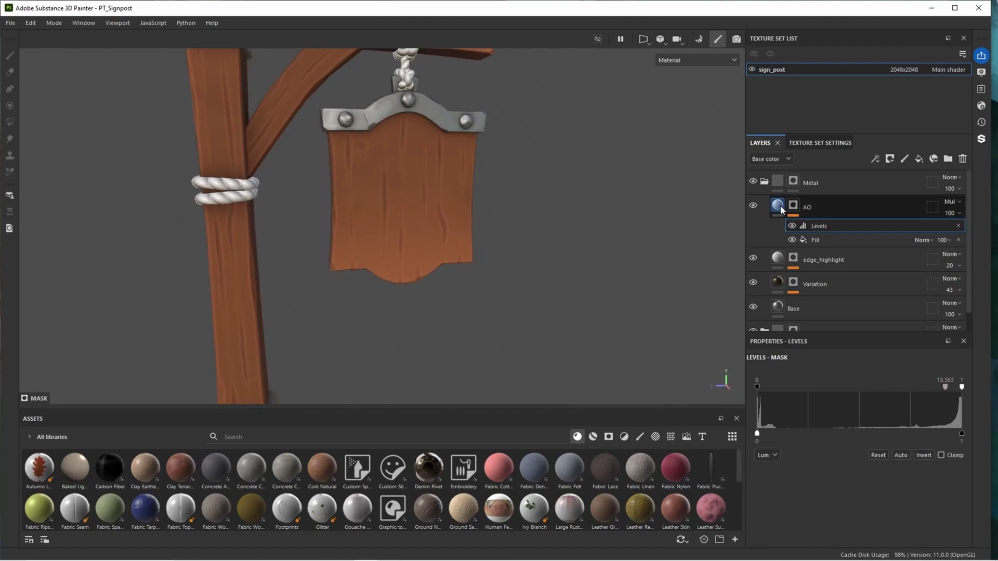
pyautogui.click(794, 536)
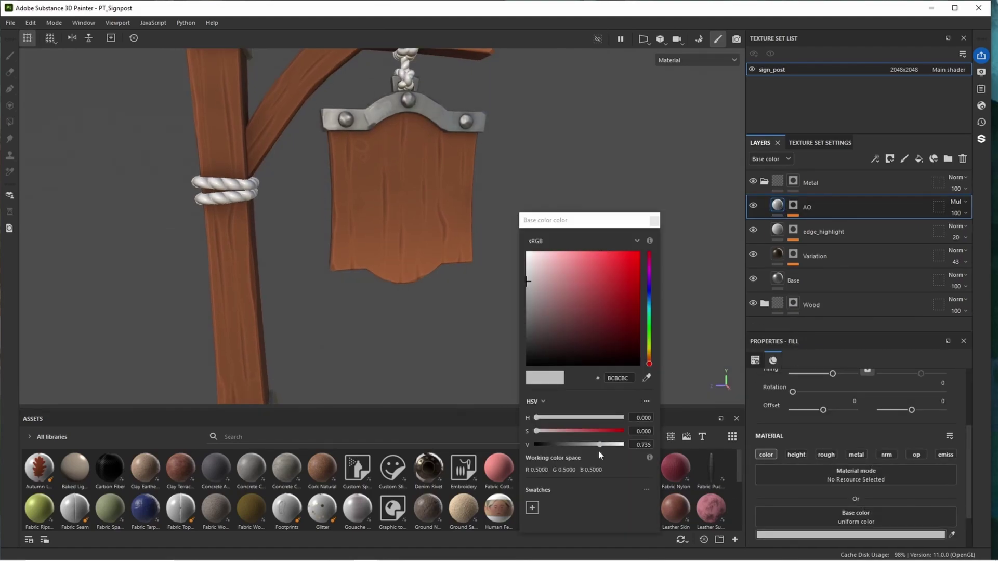
pyautogui.moveTo(598, 445); pyautogui.dragTo(572, 445)
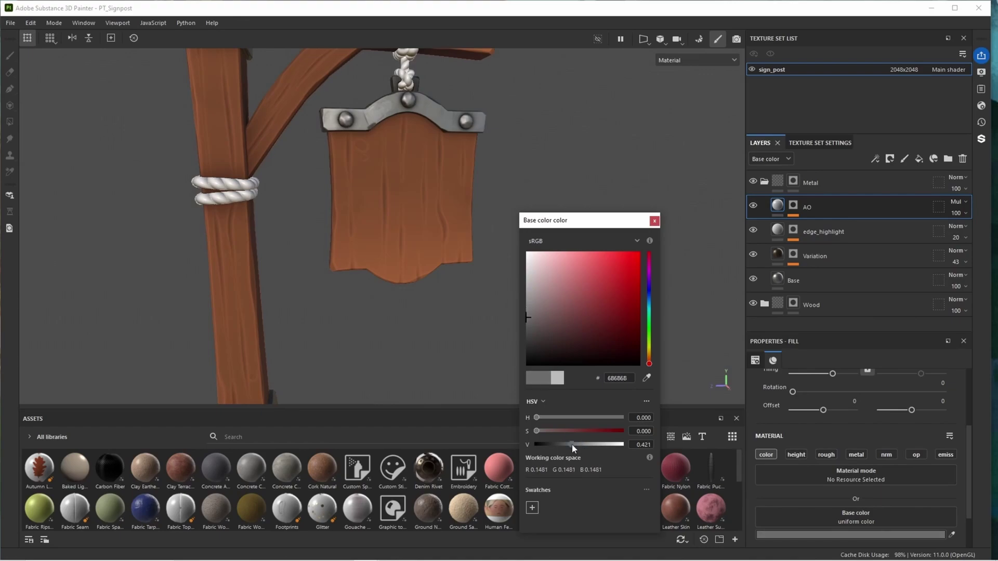
# Adjust the AO mask's Levels to a black input of about 0.63 and a midtone of about 5.15.
pyautogui.click(792, 207)
pyautogui.click(825, 227)
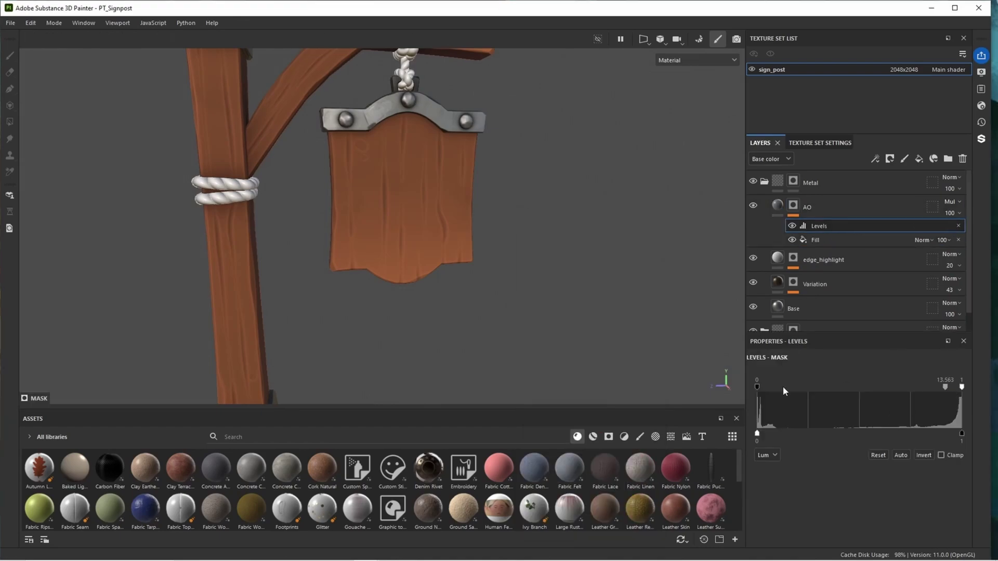
pyautogui.moveTo(783, 387); pyautogui.dragTo(882, 393)
pyautogui.moveTo(955, 389); pyautogui.dragTo(886, 390)
pyautogui.press('f')
# Add a Blur filter with intensity 2.11 to the AO mask and lower the AO layer's opacity to 44.
pyautogui.click(875, 158)
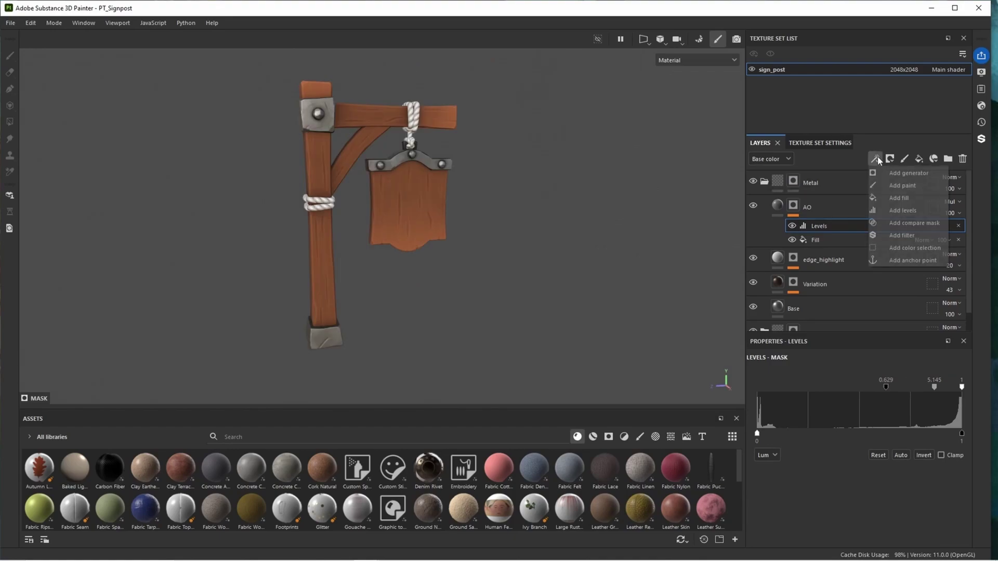
pyautogui.click(895, 237)
pyautogui.click(877, 388)
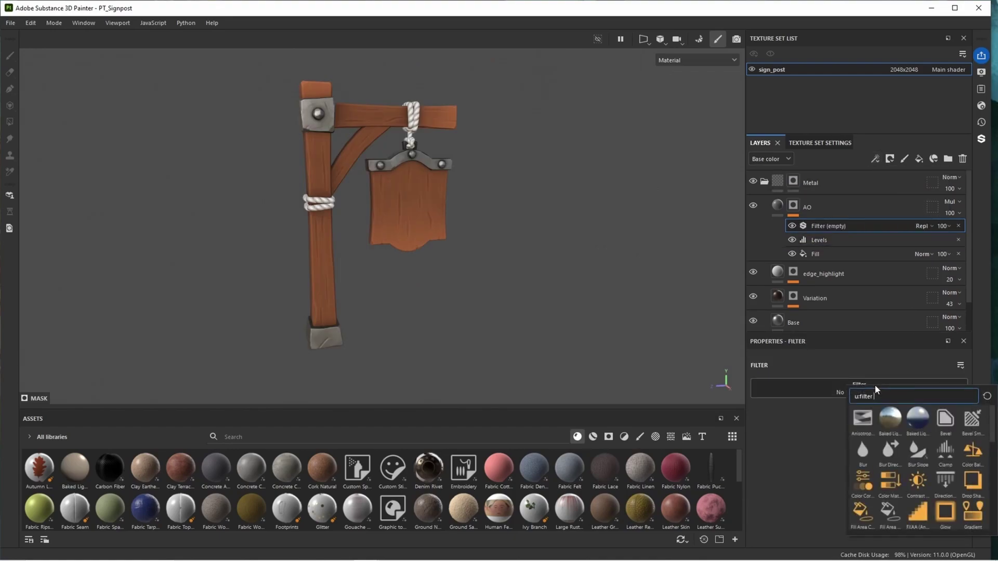
pyautogui.click(863, 451)
pyautogui.scroll(3, 481, 284)
pyautogui.click(951, 212)
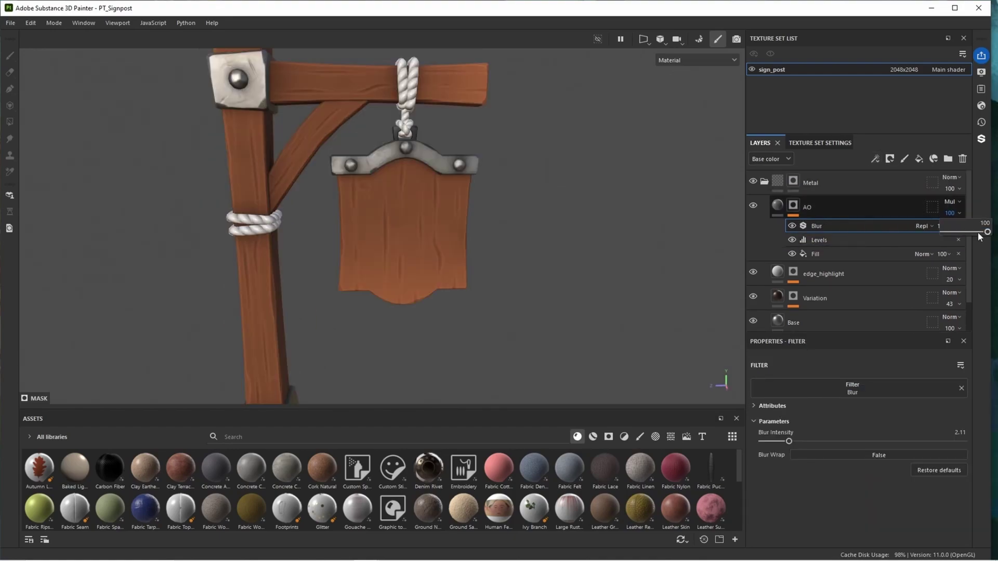
pyautogui.moveTo(980, 233)
pyautogui.mouseDown()
pyautogui.moveTo(946, 236)
pyautogui.moveTo(968, 240)
pyautogui.mouseUp()
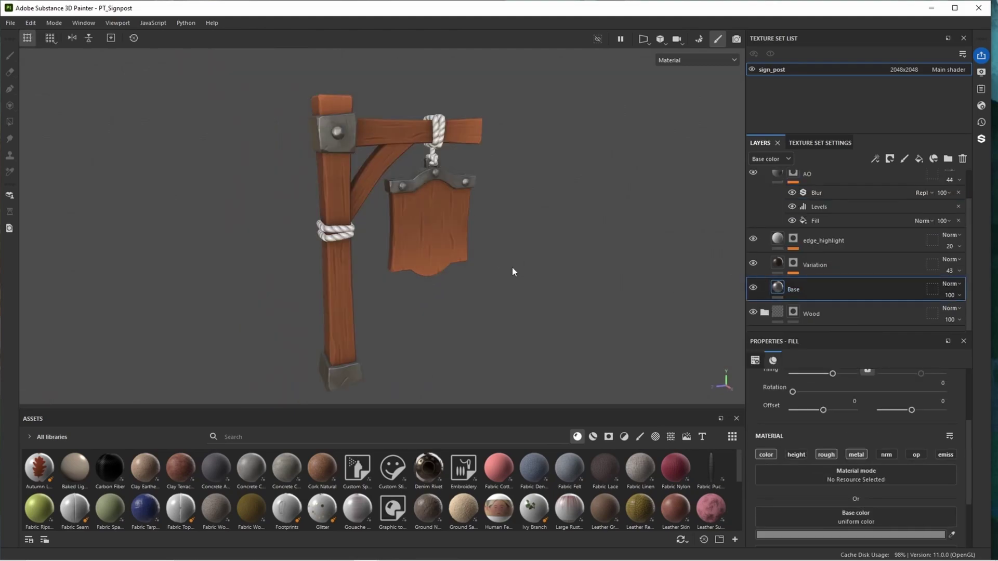
# Display only the base color channel and lighten the grey base color of the Metal folder's Base fill.
pyautogui.moveTo(512, 268)
pyautogui.keyDown('alt'); pyautogui.mouseDown()
pyautogui.moveTo(420, 237)
pyautogui.moveTo(528, 263)
pyautogui.mouseUp(); pyautogui.keyUp('alt')
pyautogui.press('c')
pyautogui.click(834, 535)
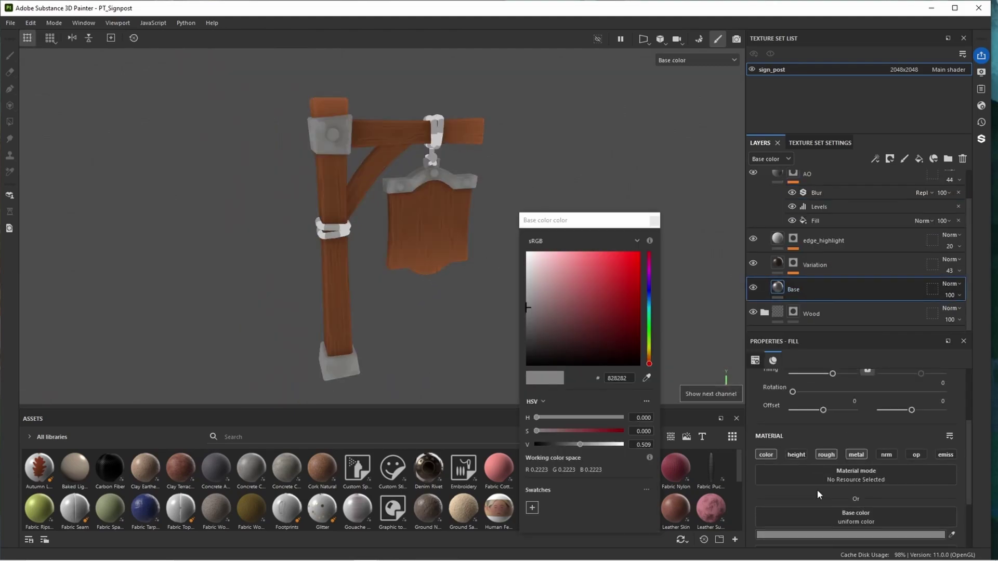
pyautogui.moveTo(584, 446); pyautogui.dragTo(587, 446)
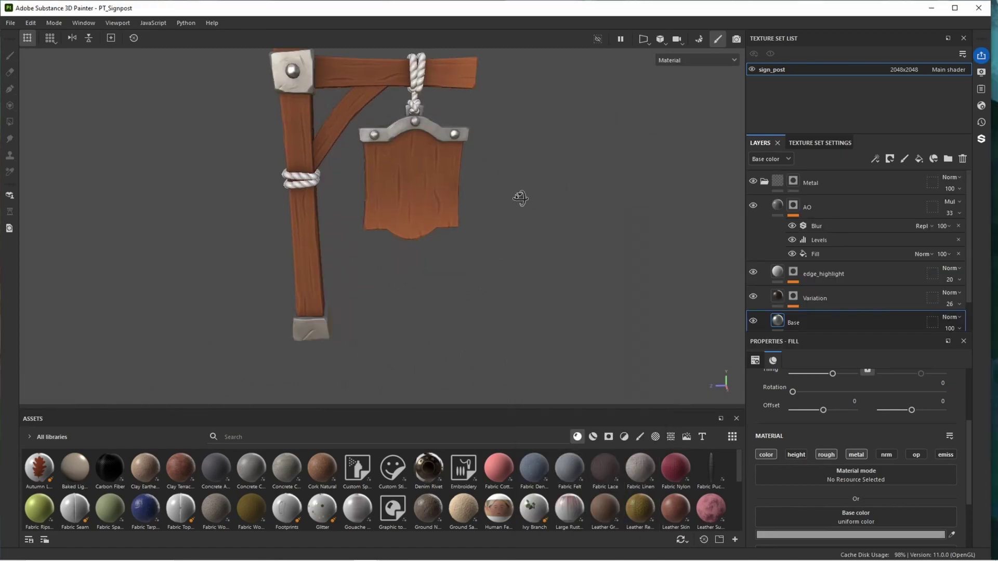
pyautogui.keyDown('alt'); pyautogui.moveTo(520, 198); pyautogui.dragTo(521, 192); pyautogui.keyUp('alt')
pyautogui.scroll(-3, 521, 191)
pyautogui.keyDown('alt'); pyautogui.moveTo(481, 193); pyautogui.dragTo(468, 202, button='middle'); pyautogui.keyUp('alt')
pyautogui.keyDown('alt'); pyautogui.moveTo(468, 203); pyautogui.dragTo(451, 176); pyautogui.keyUp('alt')
pyautogui.scroll(3, 450, 174)
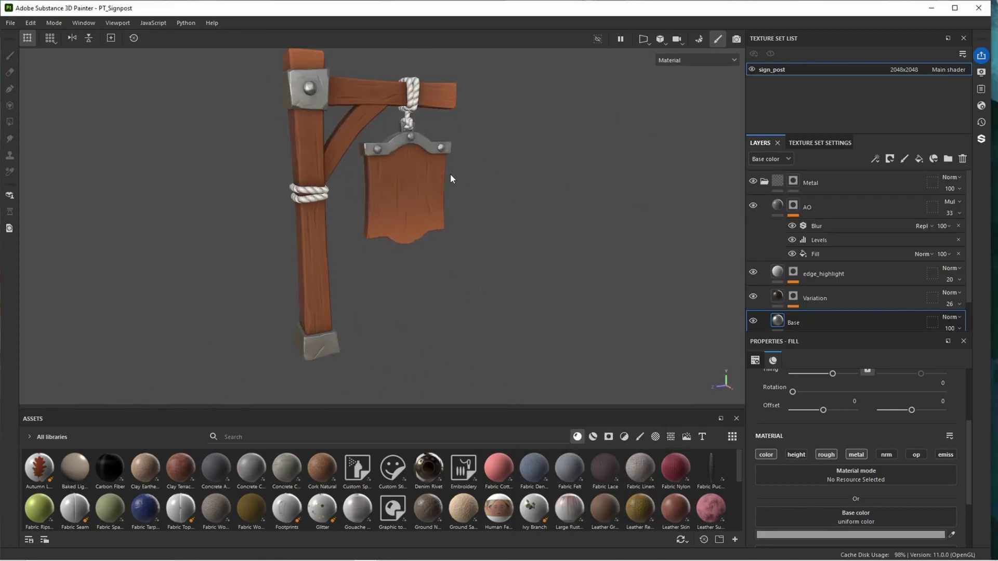
pyautogui.keyDown('alt'); pyautogui.moveTo(449, 175); pyautogui.dragTo(458, 195, button='middle'); pyautogui.keyUp('alt')
# Collapse the Metal folder and add a new folder named Rope above it.
pyautogui.click(764, 181)
pyautogui.click(948, 158)
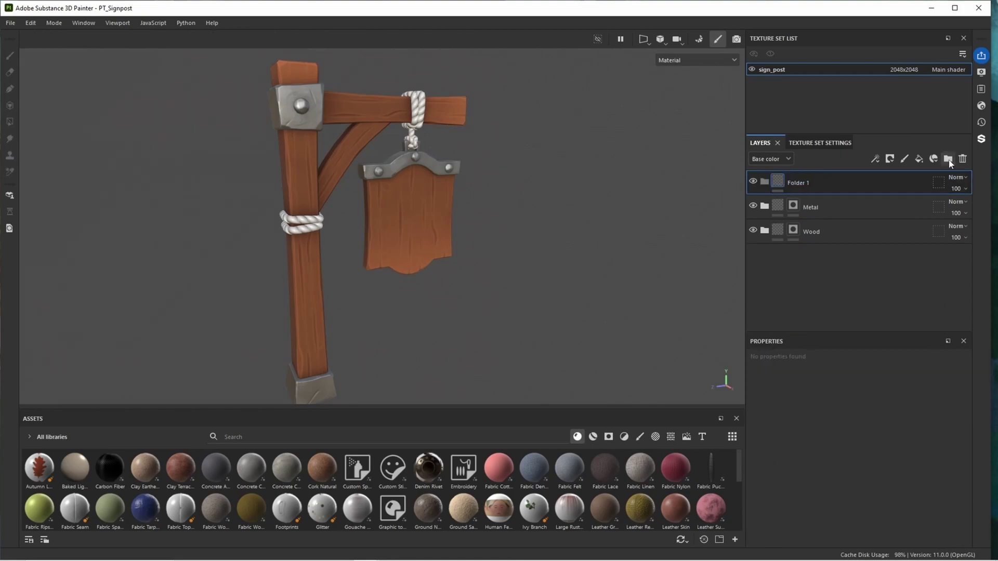
pyautogui.doubleClick(797, 183)
pyautogui.write('Rope')
pyautogui.press('Return')
# Add a fill layer named Base inside the Rope folder.
pyautogui.click(918, 158)
pyautogui.doubleClick(800, 207)
pyautogui.write('Base')
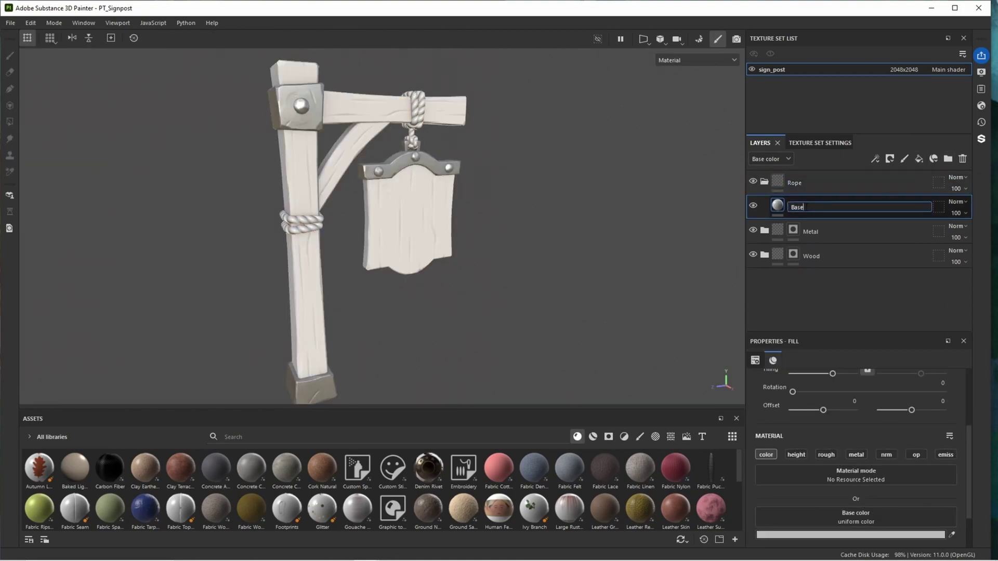
pyautogui.press('Return')
# Add a black mask to the Rope folder and fill the rope meshes into it with Polygon Fill in mesh mode.
pyautogui.rightClick(808, 183)
pyautogui.click(831, 21)
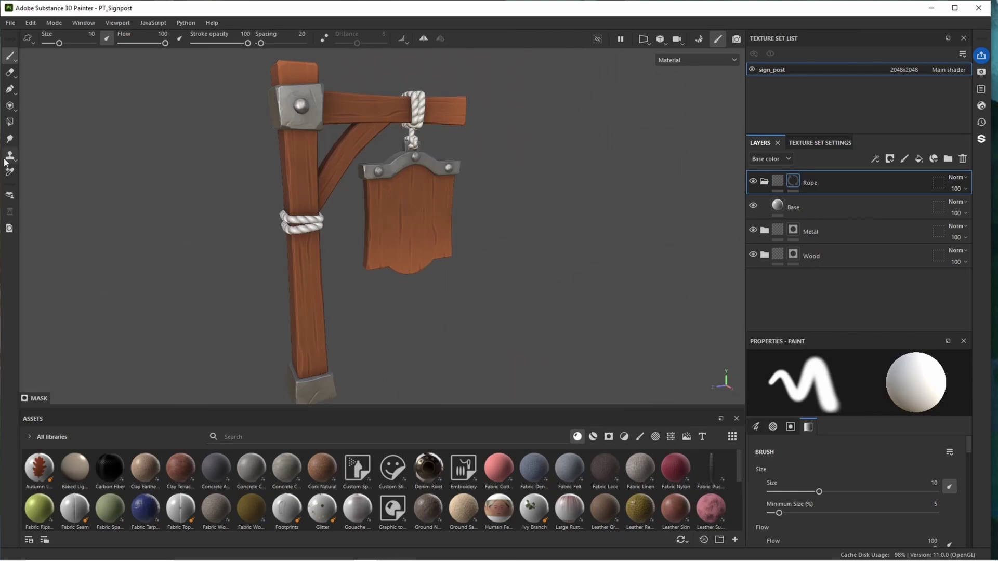
pyautogui.click(9, 122)
pyautogui.scroll(5, 394, 286)
pyautogui.keyDown('alt'); pyautogui.moveTo(395, 175); pyautogui.dragTo(516, 324, button='middle'); pyautogui.keyUp('alt')
pyautogui.scroll(5, 340, 170)
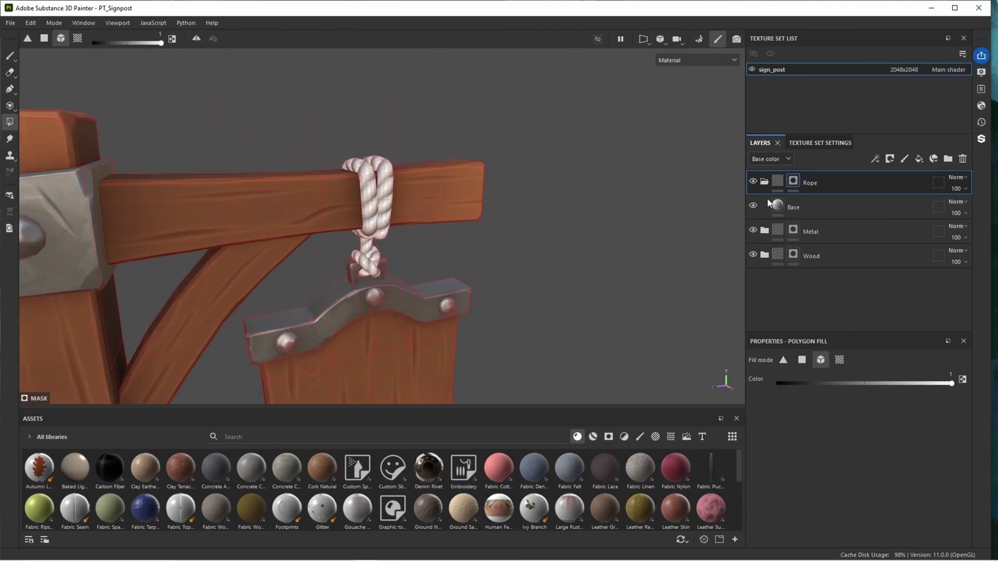
# Set the rope's Base fill to tan B48D5B and enable its roughness channel at about 0.97.
pyautogui.click(795, 206)
pyautogui.click(850, 534)
pyautogui.click(582, 318)
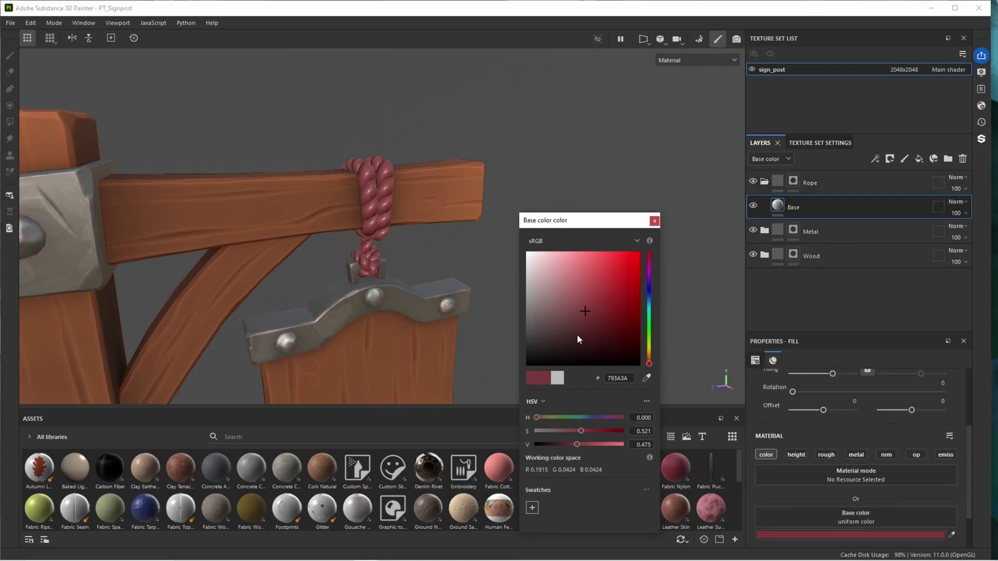
pyautogui.scroll(-6, 423, 288)
pyautogui.moveTo(536, 419); pyautogui.dragTo(598, 444)
pyautogui.click(826, 455)
pyautogui.scroll(-2, 834, 470)
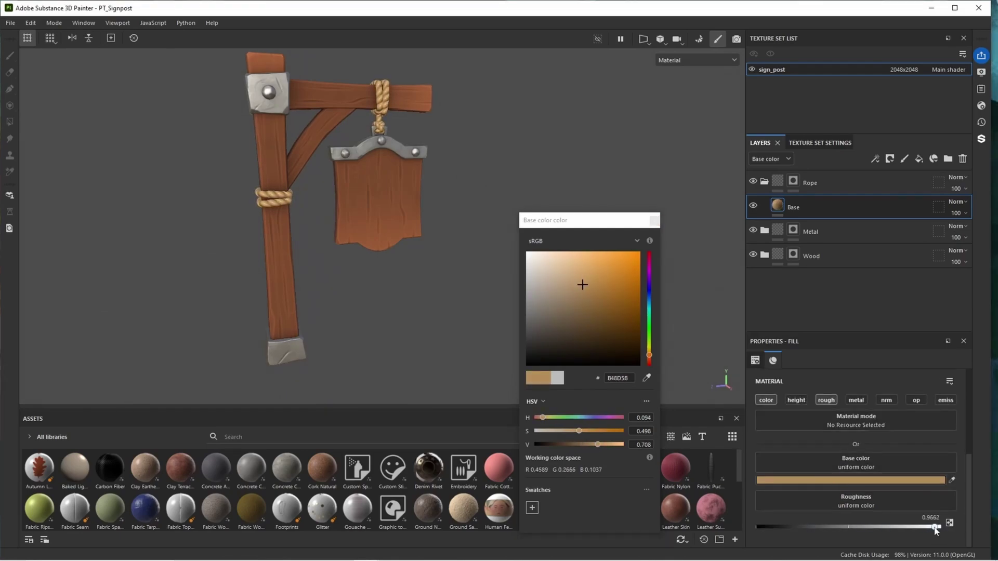
# Darken the rope's base color to brown 8F6643.
pyautogui.scroll(2, 401, 244)
pyautogui.moveTo(598, 445); pyautogui.dragTo(581, 444)
pyautogui.moveTo(542, 417); pyautogui.dragTo(542, 419)
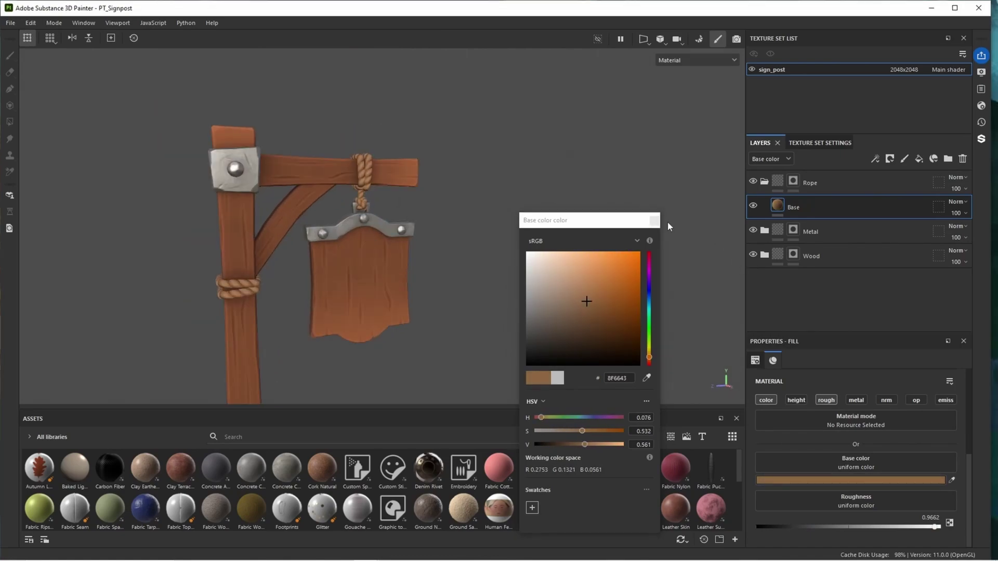
pyautogui.click(653, 221)
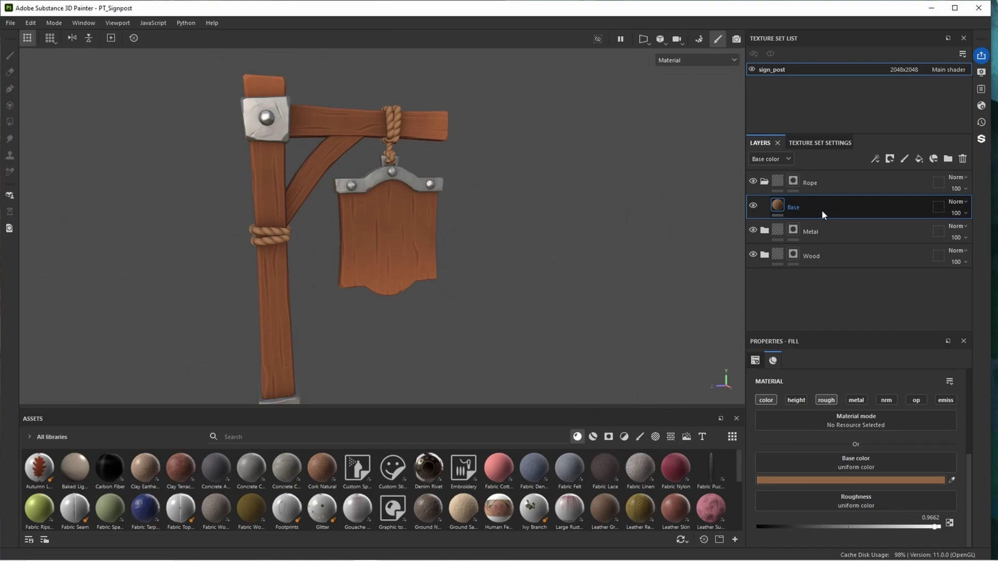
# Duplicate the rope's Base layer and set the copy's blend mode to Multiply.
pyautogui.hotkey('ctrl', 'd')
pyautogui.click(955, 202)
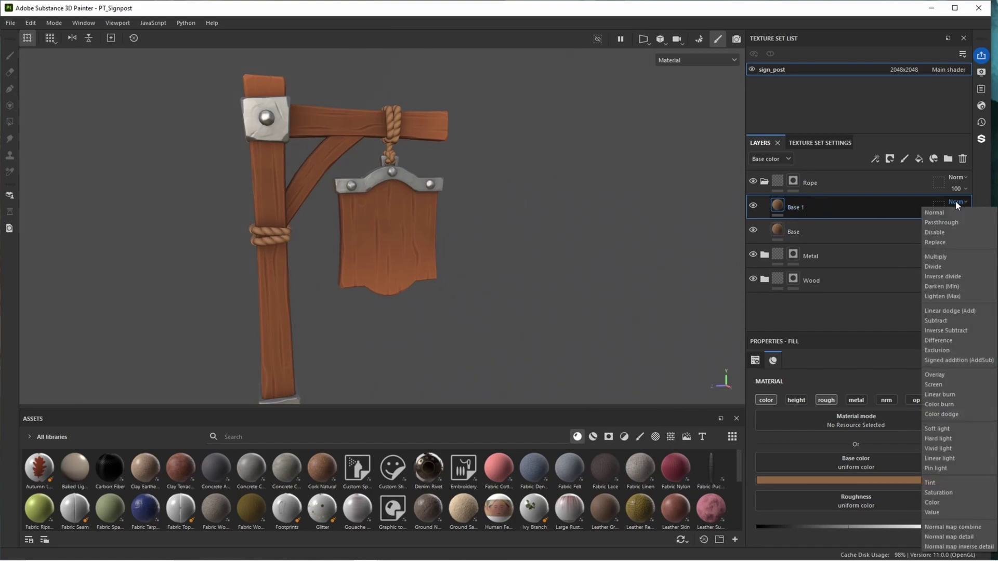
pyautogui.click(936, 256)
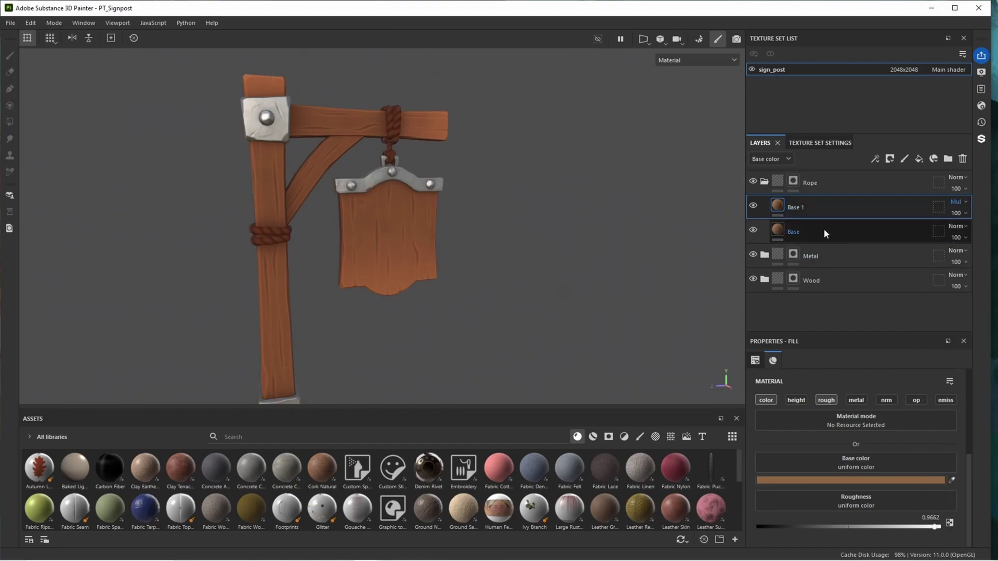
# Give the Base 1 layer a bitmap mask using the sign_post curvature map.
pyautogui.rightClick(814, 202)
pyautogui.click(862, 32)
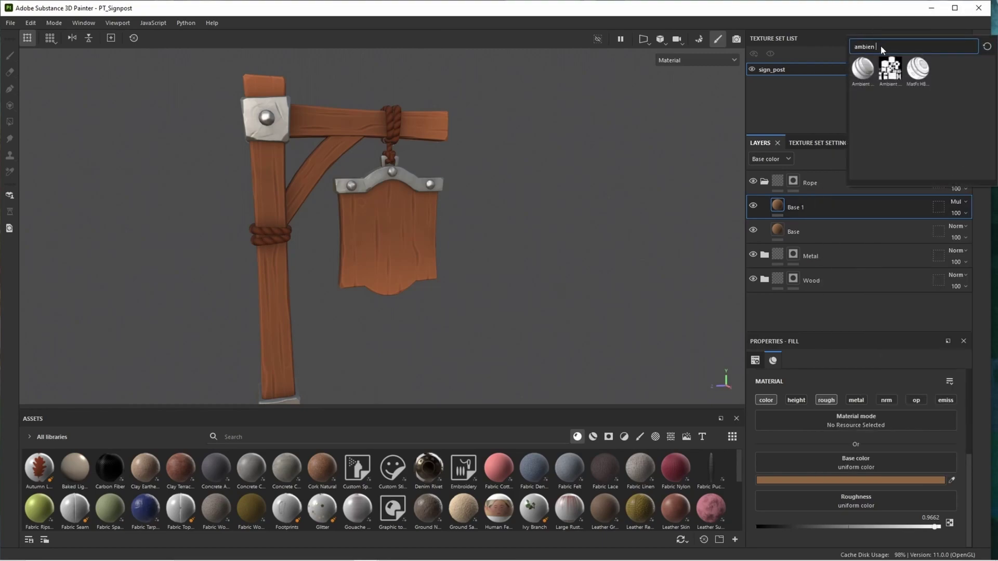
pyautogui.write('durva')
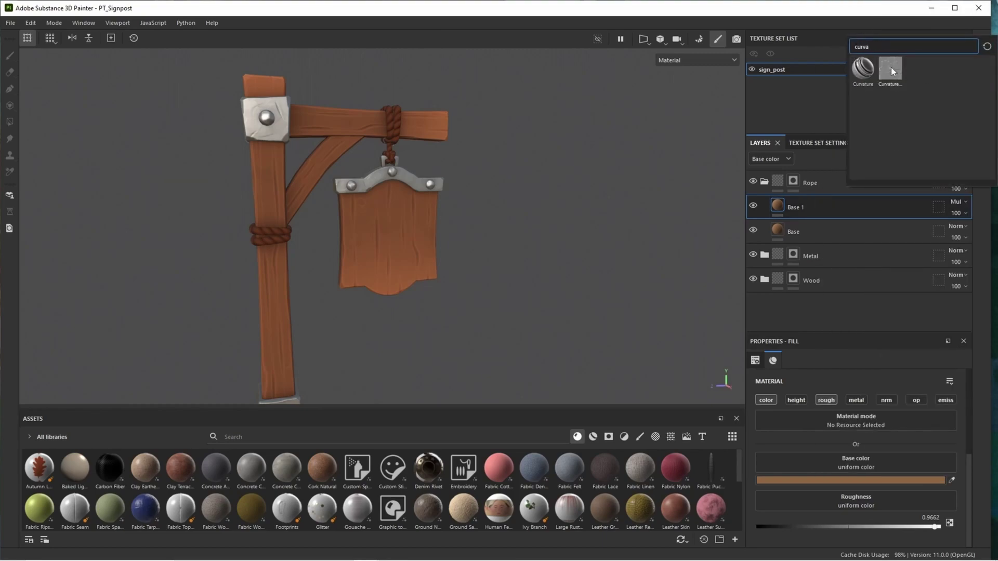
pyautogui.click(891, 67)
# Add inverted Levels to the Base 1 curvature mask with a black input of about 0.28 and a midtone of about 0.995.
pyautogui.click(818, 228)
pyautogui.click(875, 159)
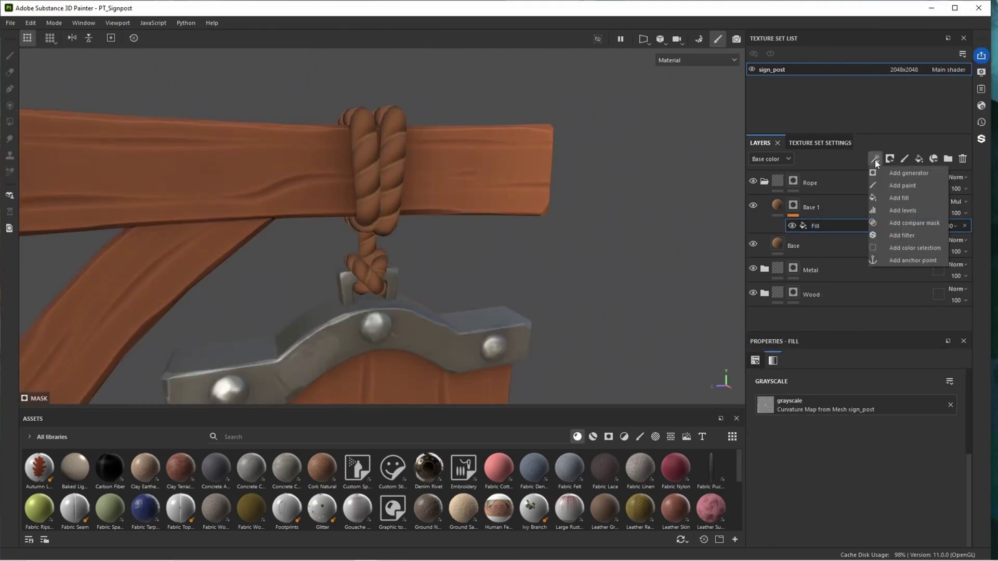
pyautogui.click(899, 215)
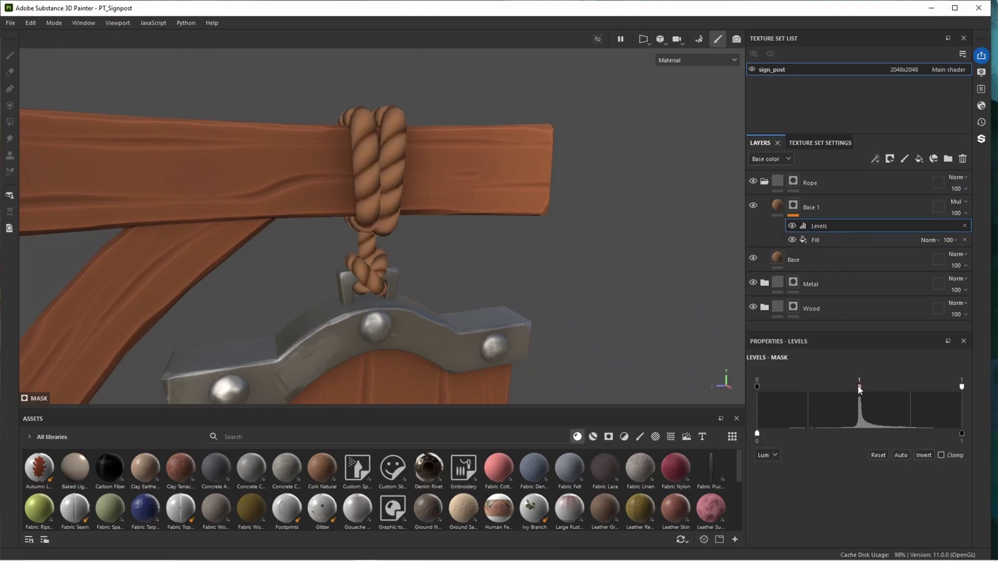
pyautogui.moveTo(858, 389); pyautogui.dragTo(860, 399)
pyautogui.moveTo(755, 389); pyautogui.dragTo(826, 395)
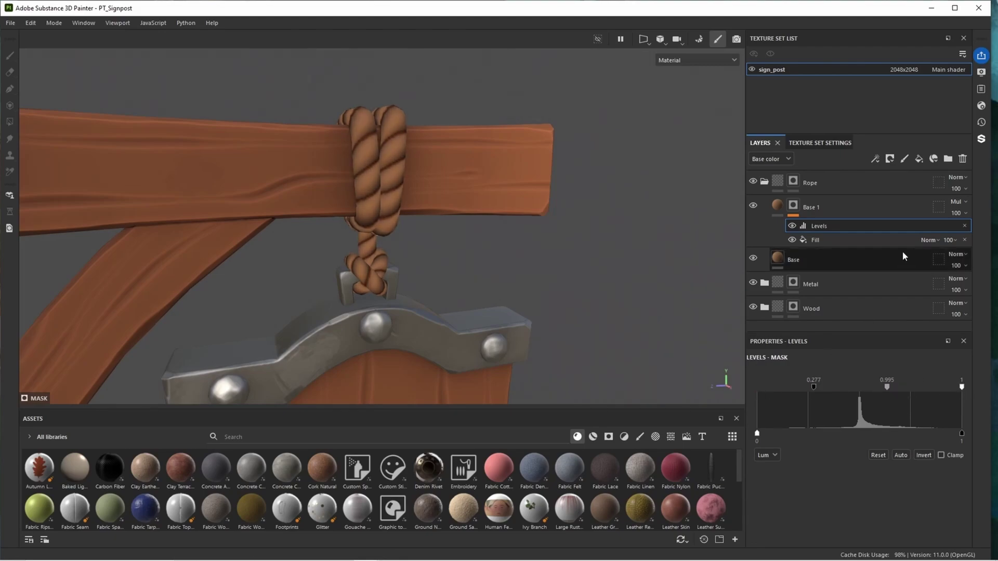
# Lower the rope's Base 1 shading layer to 55 opacity.
pyautogui.click(955, 211)
pyautogui.moveTo(992, 231); pyautogui.dragTo(976, 238)
pyautogui.moveTo(975, 236); pyautogui.dragTo(971, 237)
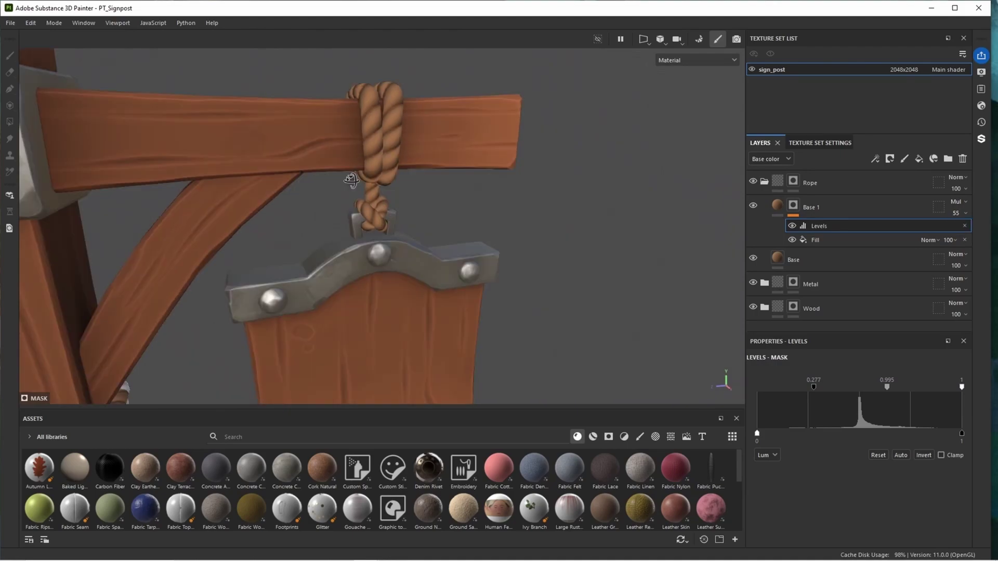
# Duplicate the rope's Base layer and lighten the copy's base color to AE7C52.
pyautogui.click(849, 207)
pyautogui.click(819, 259)
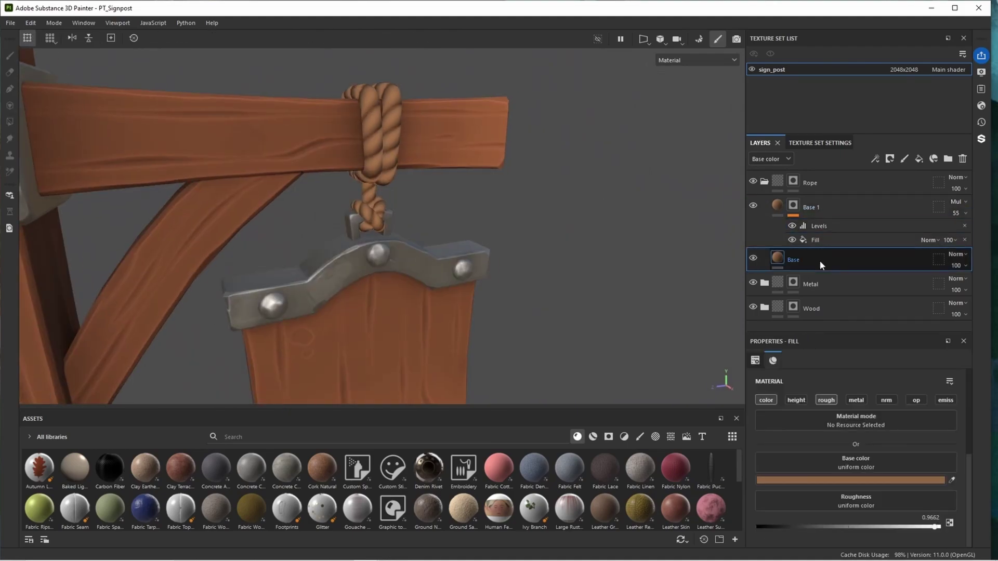
pyautogui.hotkey('ctrl', 'd')
pyautogui.click(842, 480)
pyautogui.moveTo(587, 445); pyautogui.dragTo(596, 445)
# Give the Base 2 layer a bitmap mask using Grunge Map 004.
pyautogui.rightClick(837, 260)
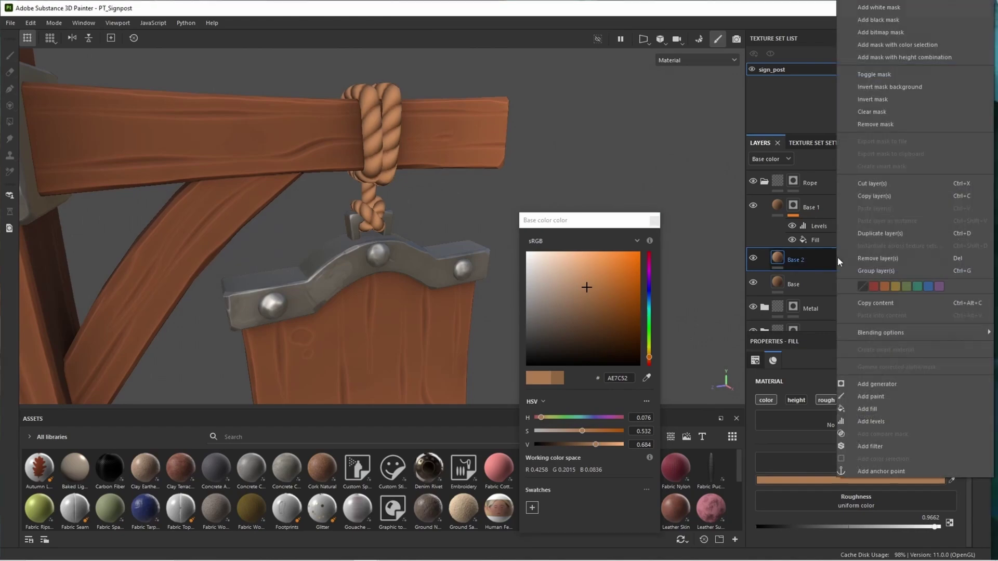
pyautogui.click(884, 32)
pyautogui.write('grunge')
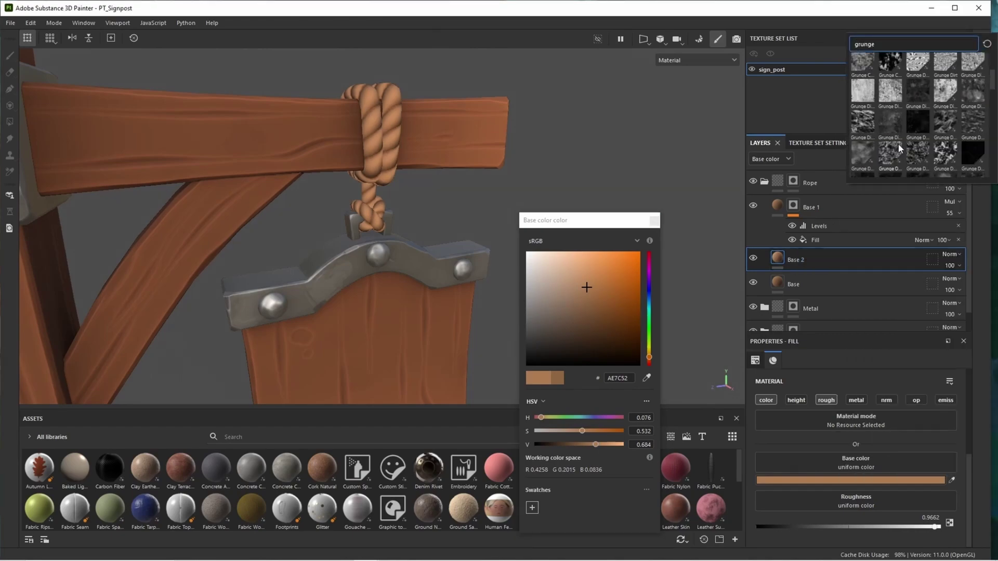
pyautogui.scroll(-2, 898, 146)
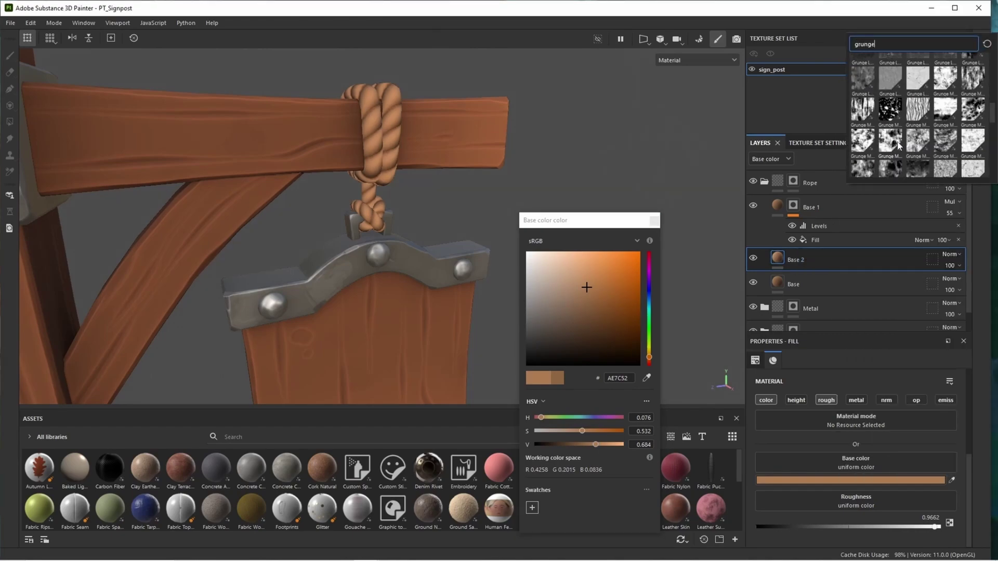
pyautogui.click(890, 111)
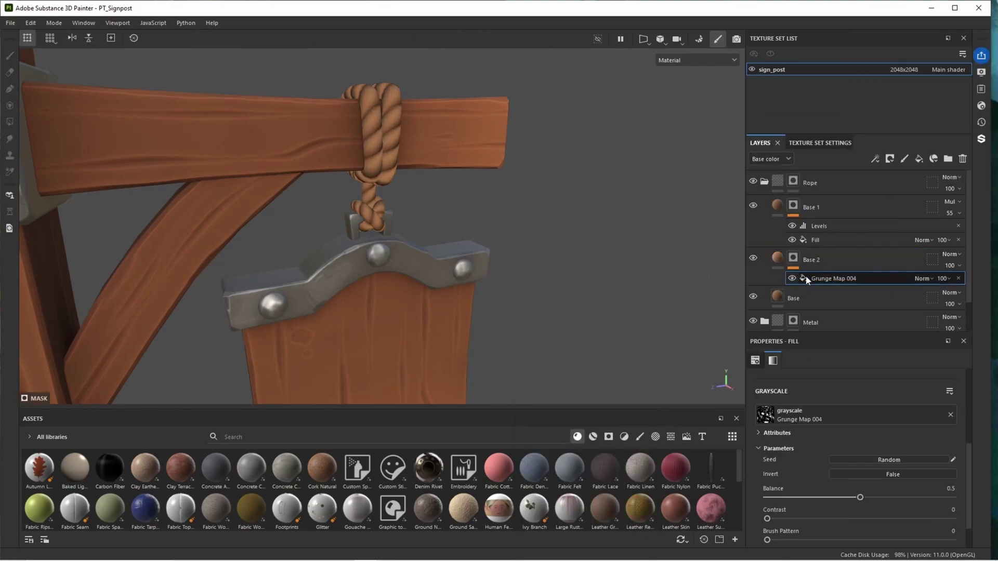
# Set the tiling of the Base 2 grunge mask to about 4.64.
pyautogui.scroll(4, 821, 442)
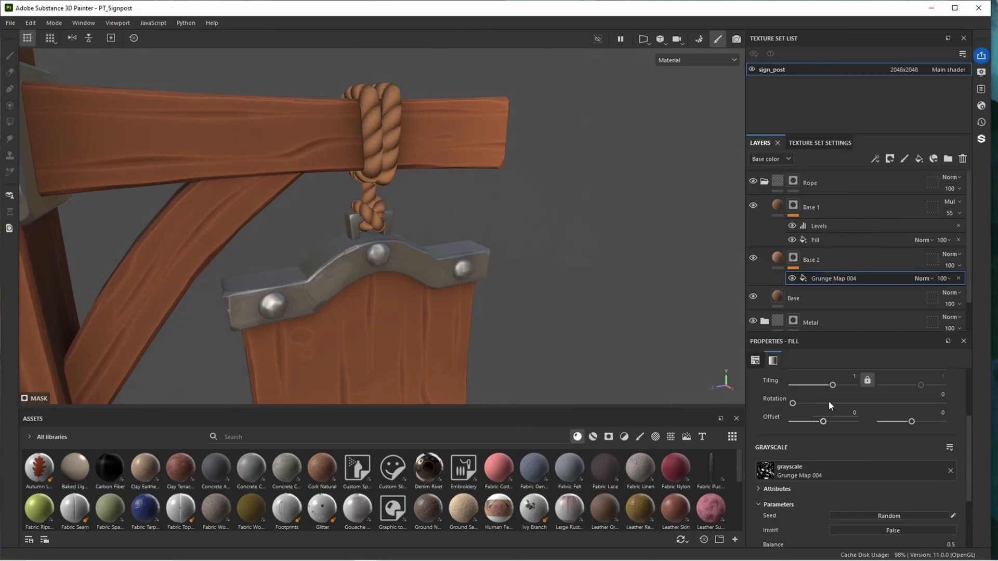
pyautogui.moveTo(838, 420); pyautogui.dragTo(840, 420)
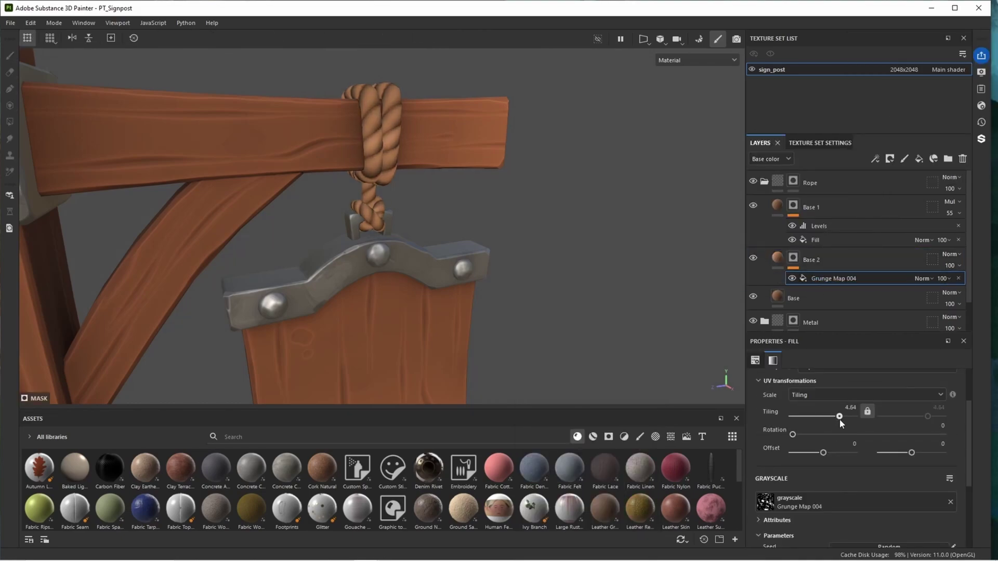
pyautogui.scroll(2, 525, 285)
# Brighten the Base 2 layer's base color to BF8859 and check the rope against the whole signpost.
pyautogui.click(776, 263)
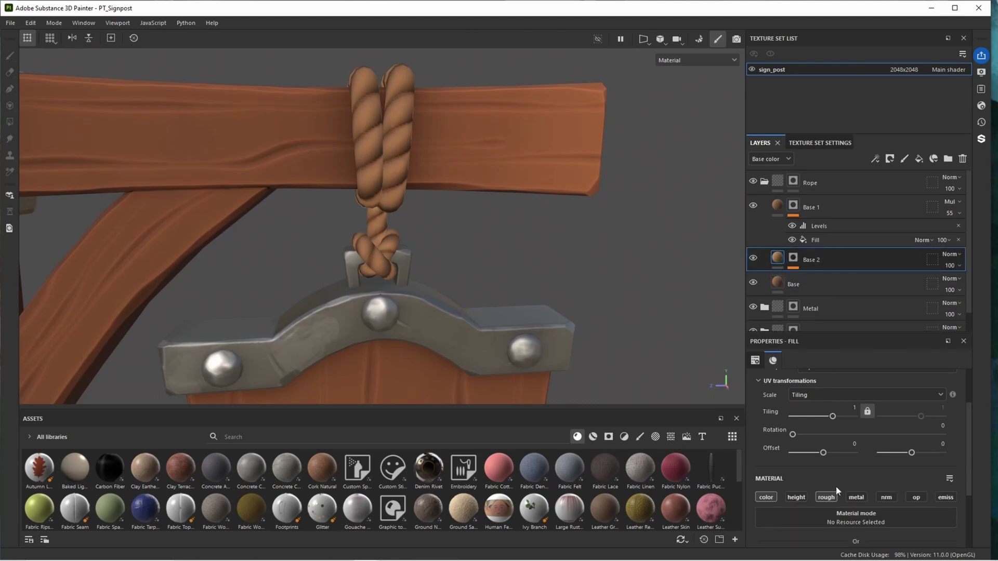
pyautogui.scroll(3, 835, 485)
pyautogui.click(844, 480)
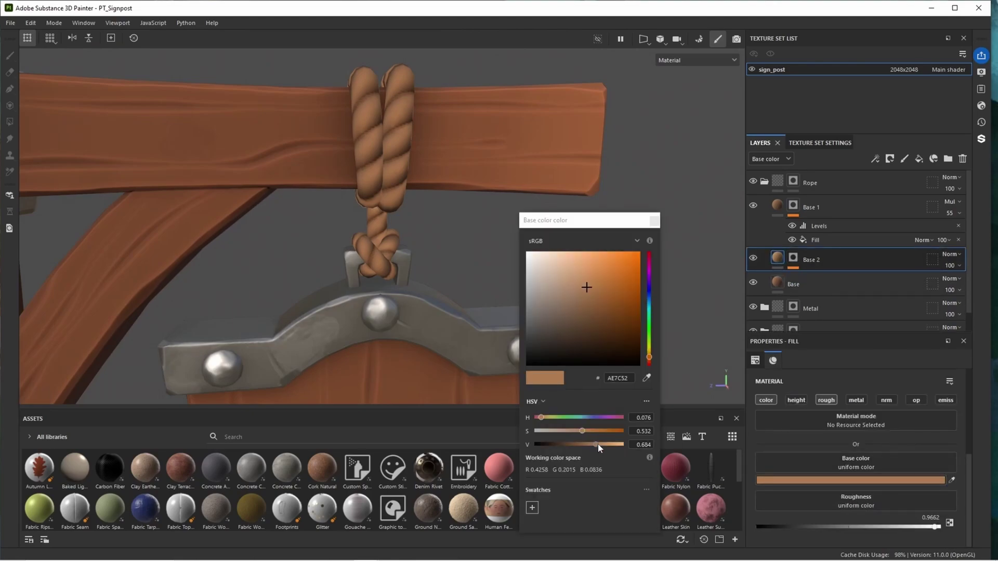
pyautogui.moveTo(598, 446); pyautogui.dragTo(603, 446)
pyautogui.scroll(-5, 423, 144)
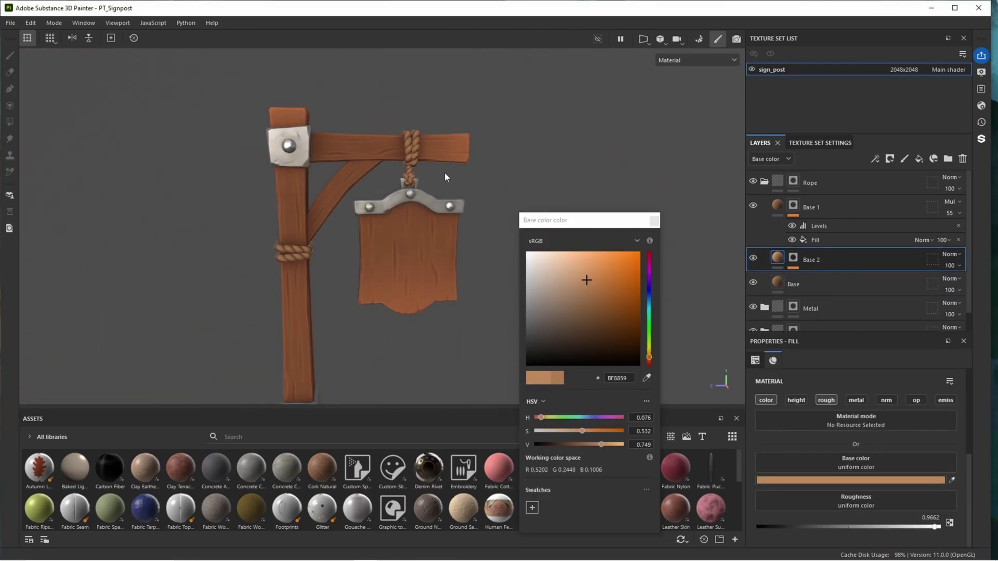
pyautogui.scroll(-2, 520, 182)
pyautogui.keyDown('alt'); pyautogui.moveTo(552, 188); pyautogui.dragTo(508, 222); pyautogui.keyUp('alt')
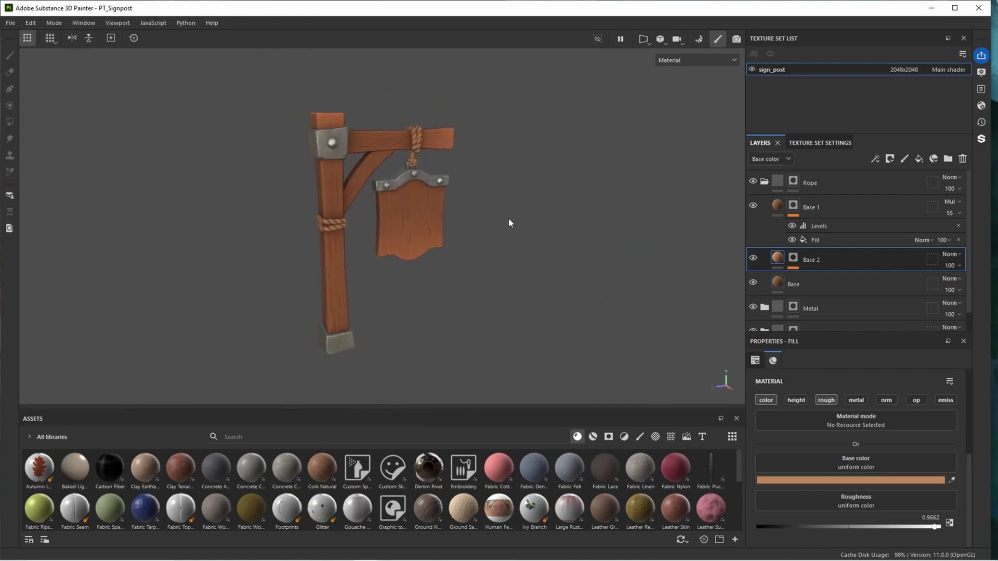
pyautogui.keyDown('alt'); pyautogui.moveTo(508, 223); pyautogui.dragTo(521, 208, button='middle'); pyautogui.keyUp('alt')
# Add a folder named Paint above the edge_highlight_ layer inside the Wood folder.
pyautogui.click(764, 181)
pyautogui.scroll(3, 524, 228)
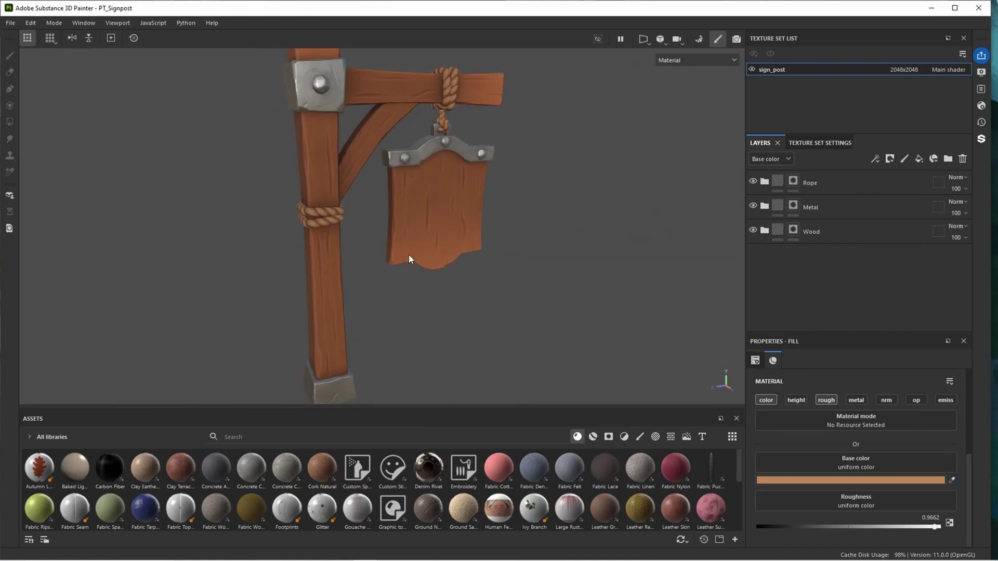
pyautogui.keyDown('alt'); pyautogui.moveTo(511, 235); pyautogui.dragTo(542, 228, button='middle'); pyautogui.keyUp('alt')
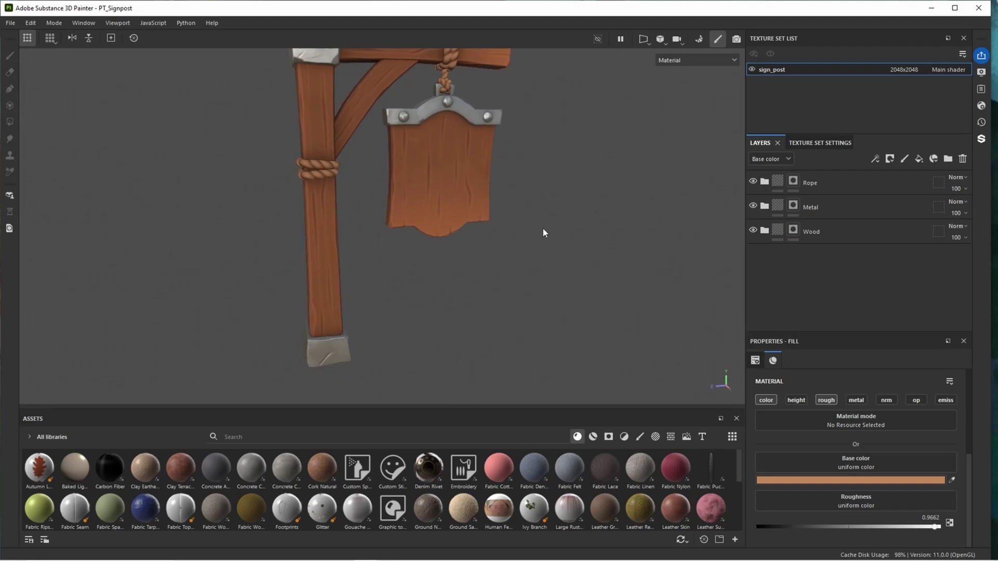
pyautogui.click(765, 232)
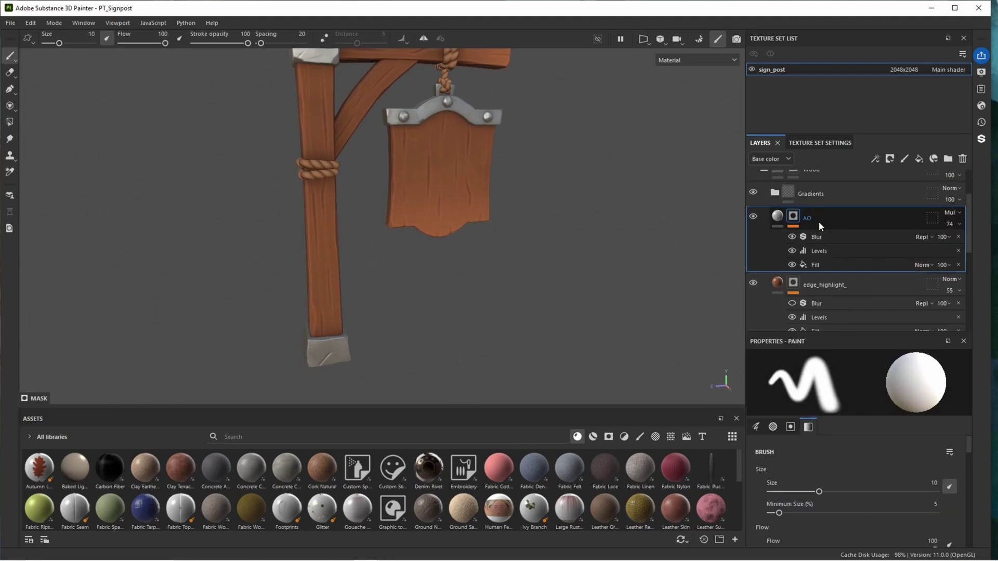
pyautogui.click(832, 280)
pyautogui.click(948, 158)
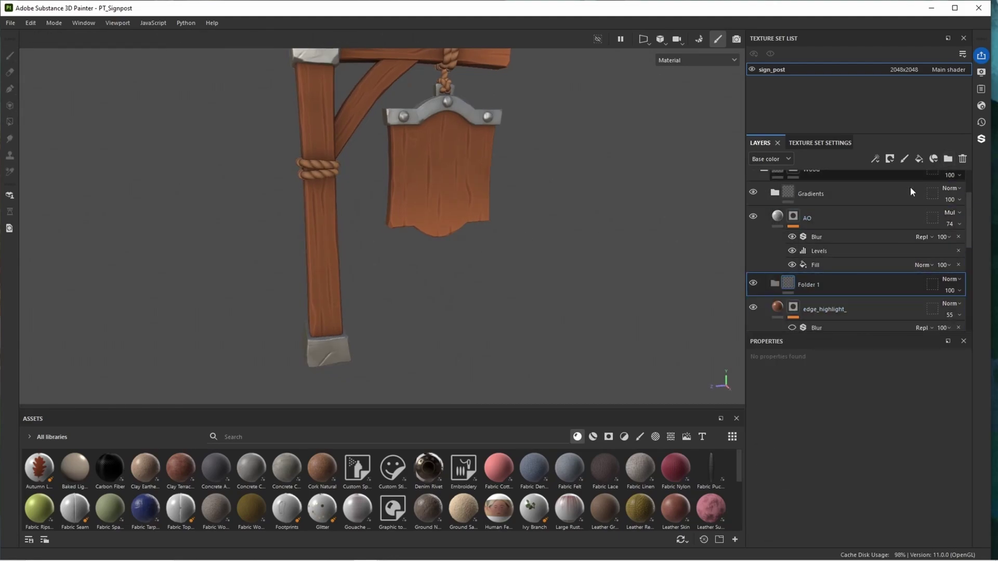
pyautogui.doubleClick(808, 284)
pyautogui.write('Paint')
pyautogui.press('Return')
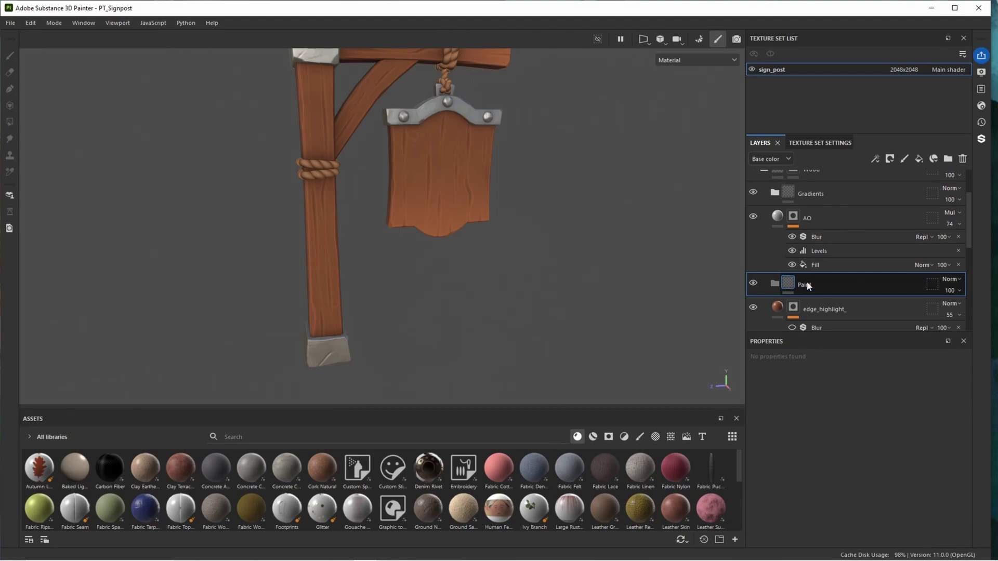
# Add a color-only fill layer named Icon inside the Paint folder and give it a black mask.
pyautogui.click(919, 158)
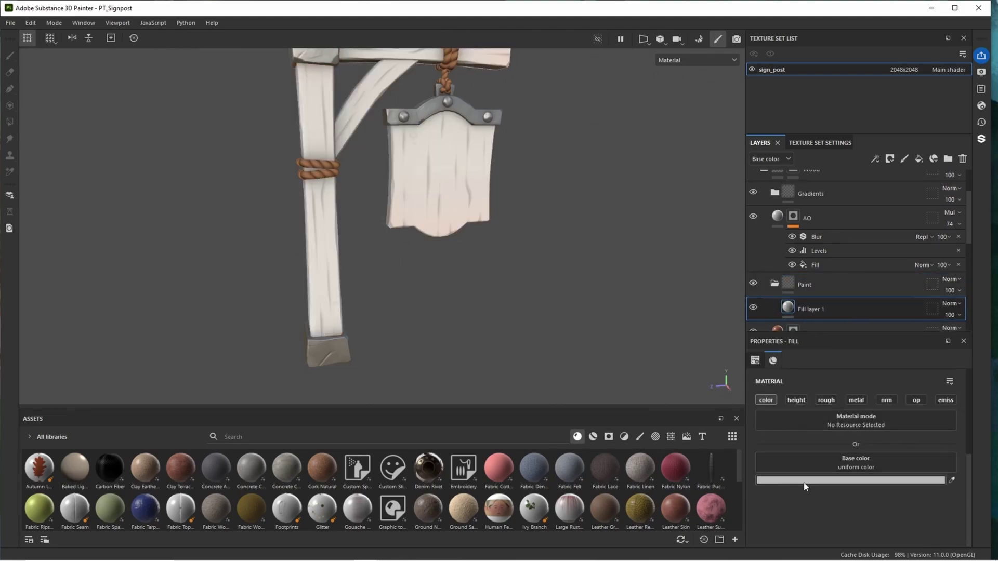
pyautogui.doubleClick(810, 309)
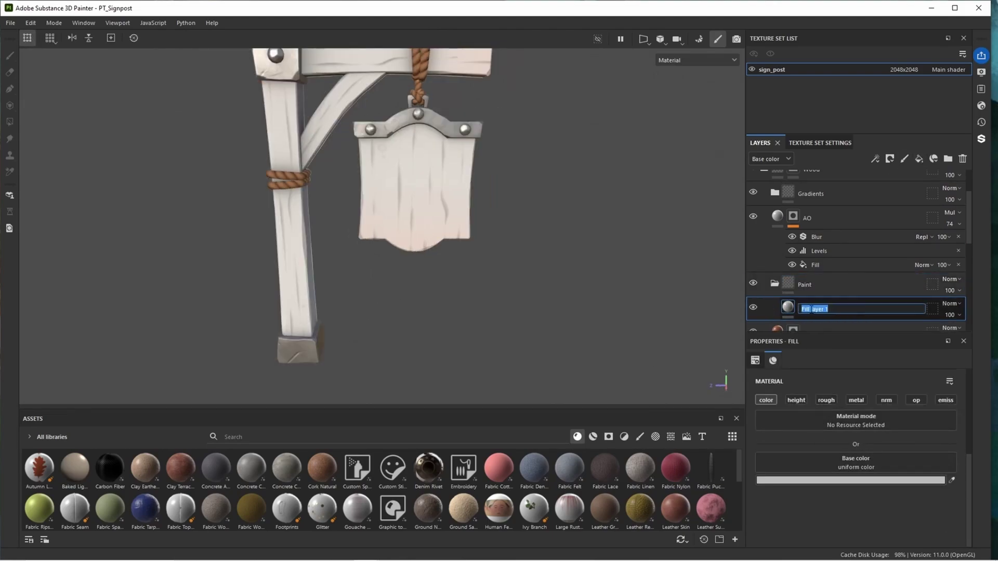
pyautogui.write('Icon')
pyautogui.press('Return')
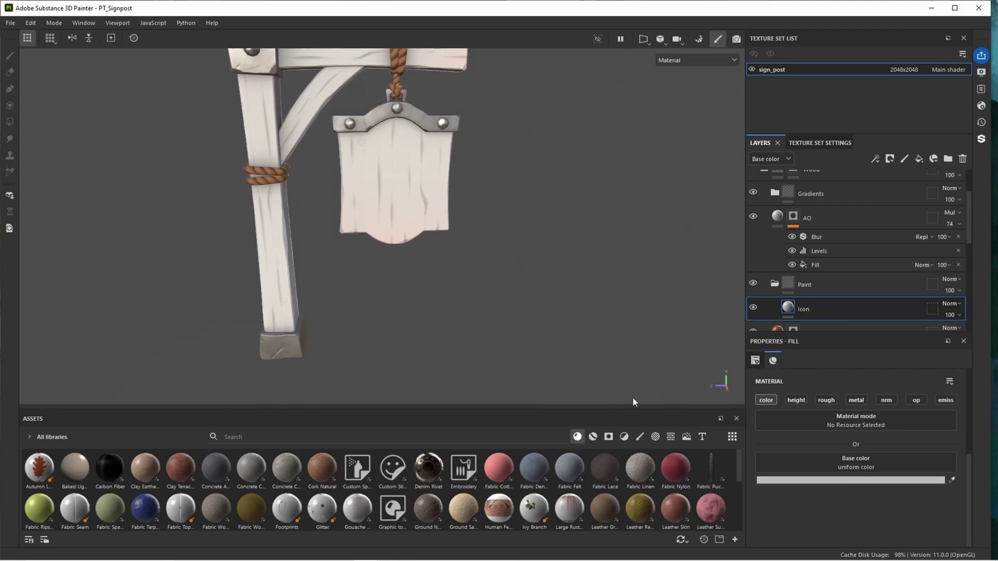
pyautogui.rightClick(812, 310)
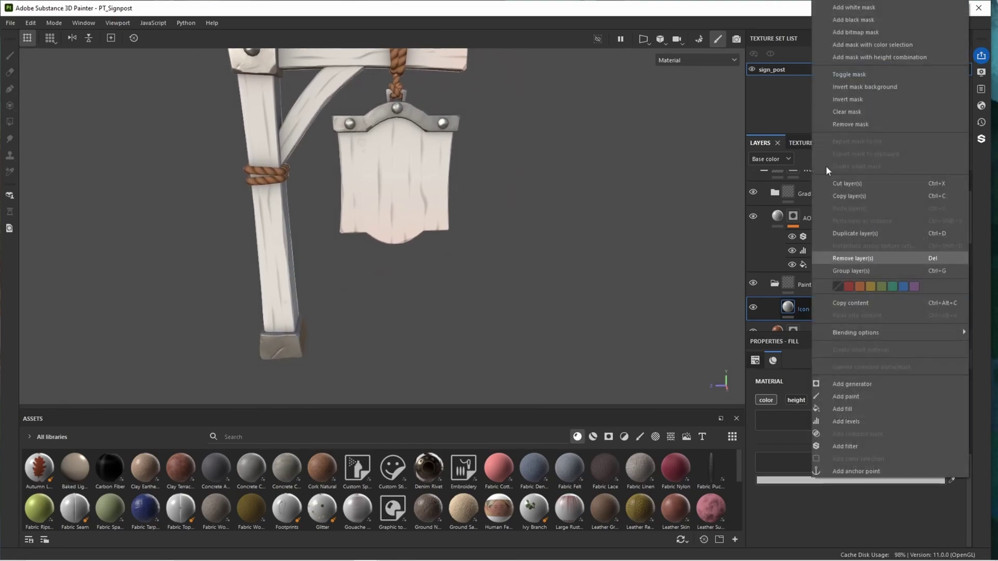
pyautogui.click(855, 18)
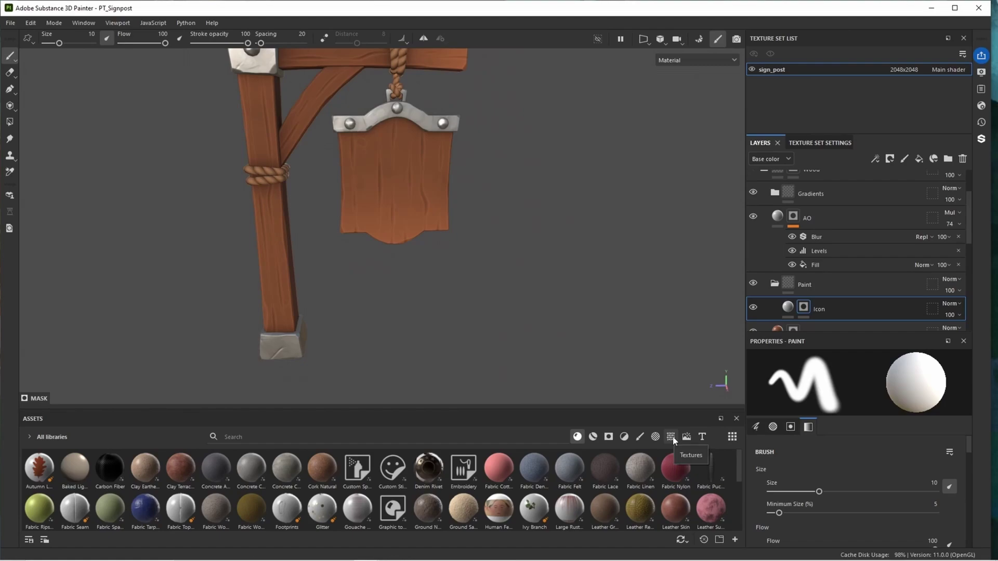
# Filter the asset library to the alphas stored in the current project.
pyautogui.click(654, 436)
pyautogui.click(29, 436)
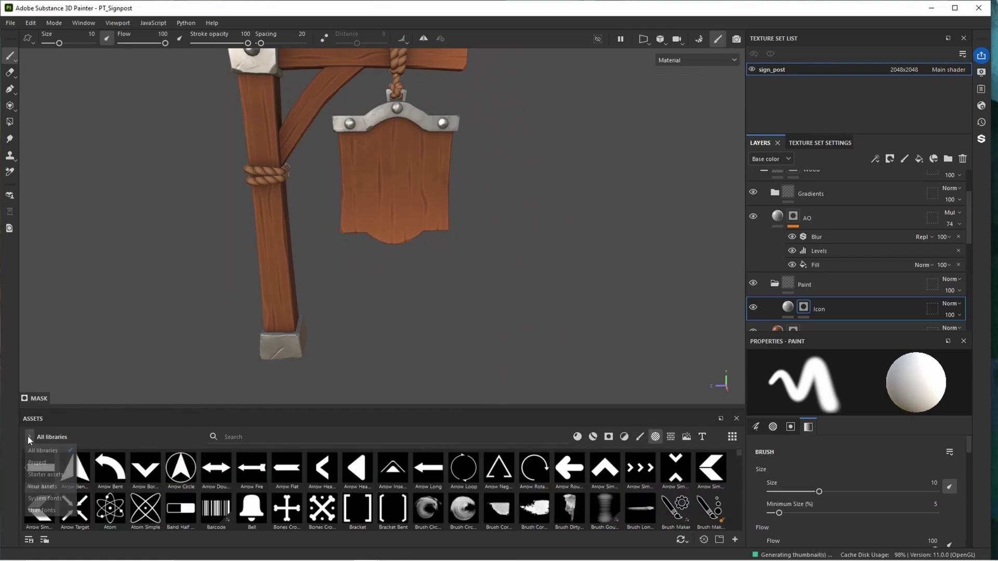
pyautogui.click(34, 462)
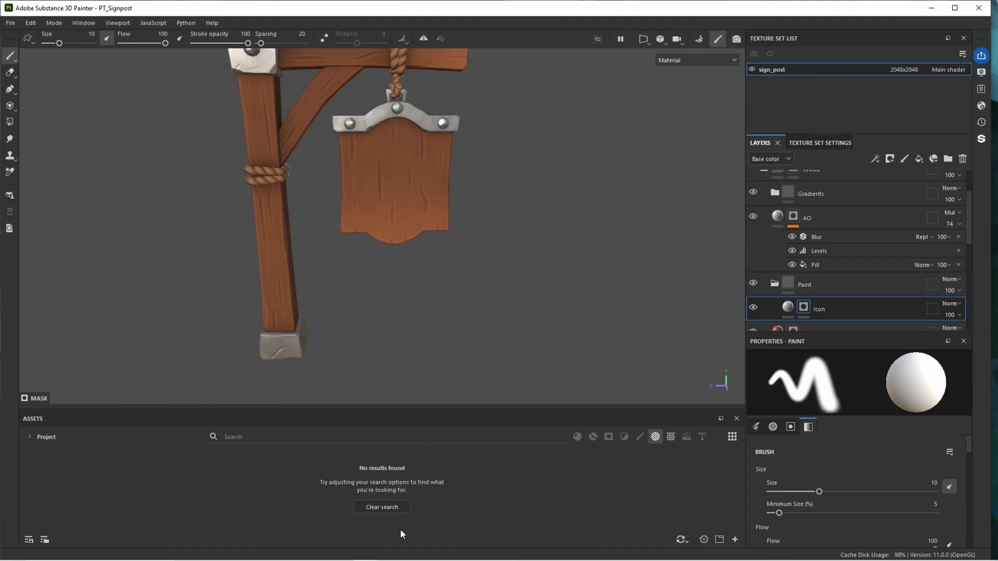
# Import Tavern_Icon.png as an alpha into the PT_Signpost project.
pyautogui.scroll(-10, 361, 222)
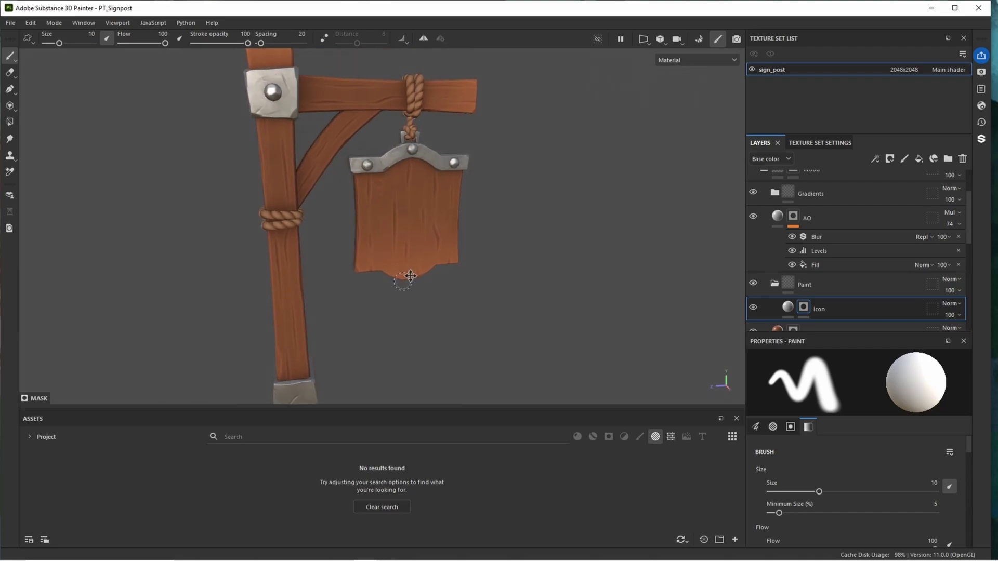
pyautogui.keyDown('alt'); pyautogui.moveTo(402, 276); pyautogui.dragTo(410, 272); pyautogui.keyUp('alt')
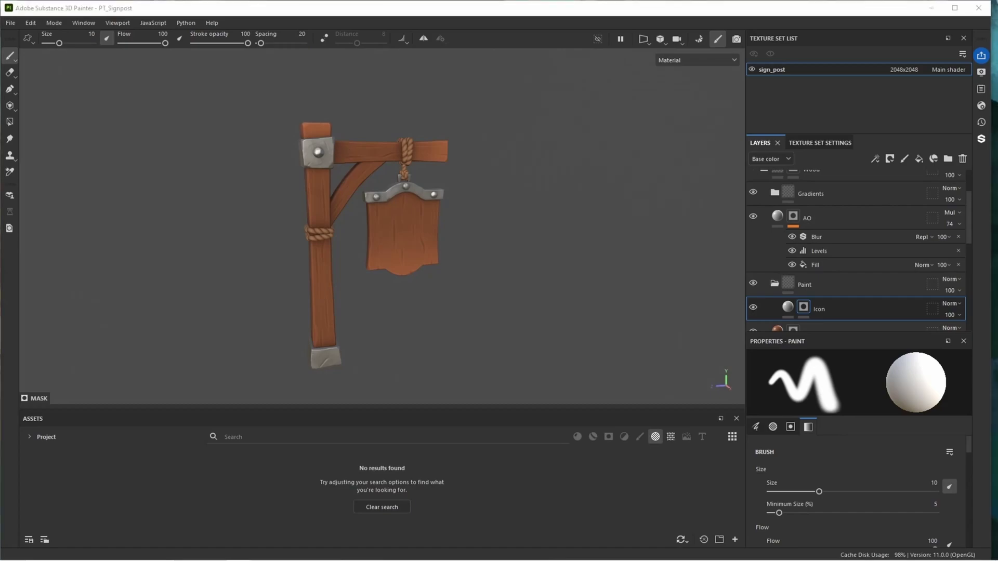
pyautogui.moveTo(1, 442); pyautogui.dragTo(187, 473)
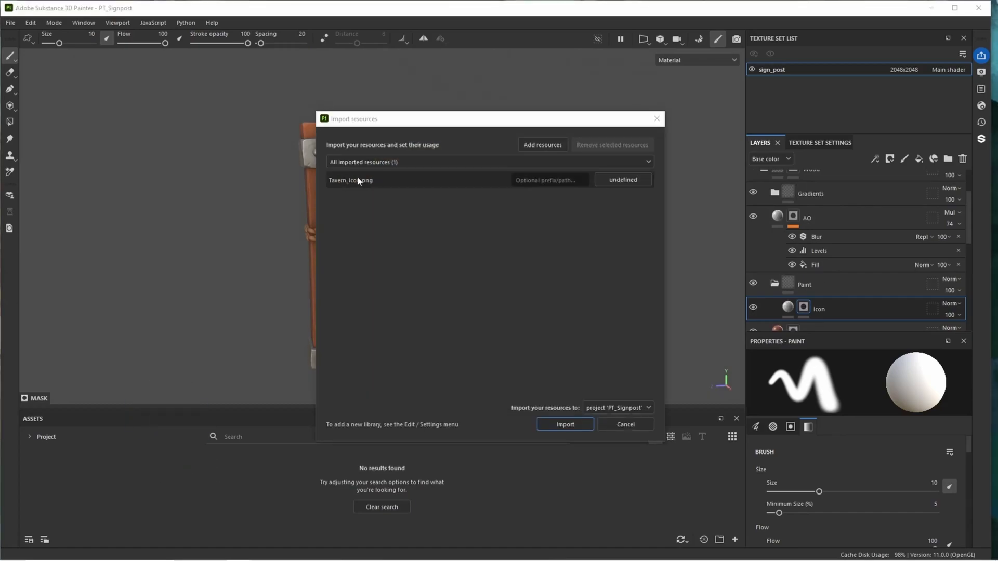
pyautogui.click(609, 182)
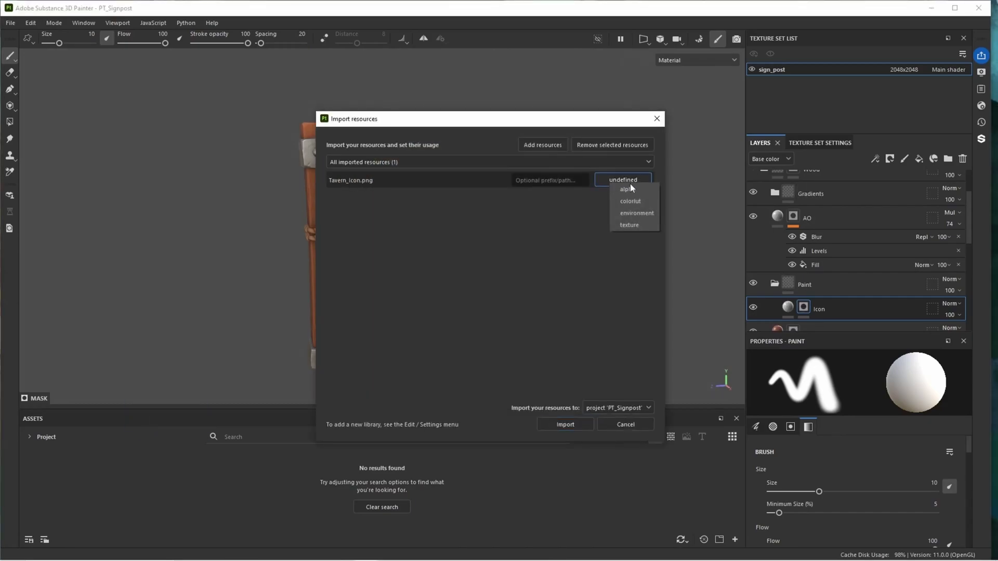
pyautogui.click(595, 408)
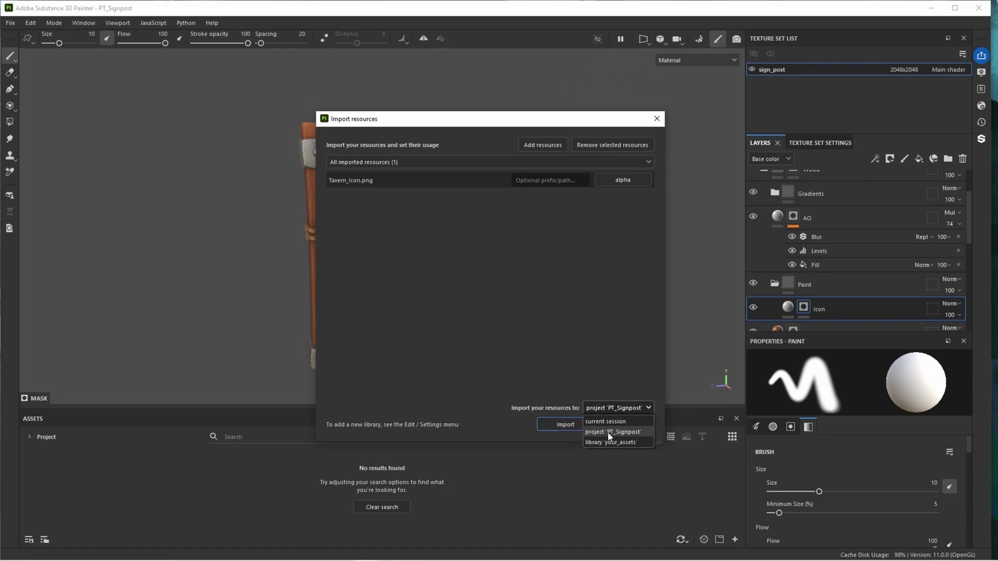
pyautogui.click(610, 433)
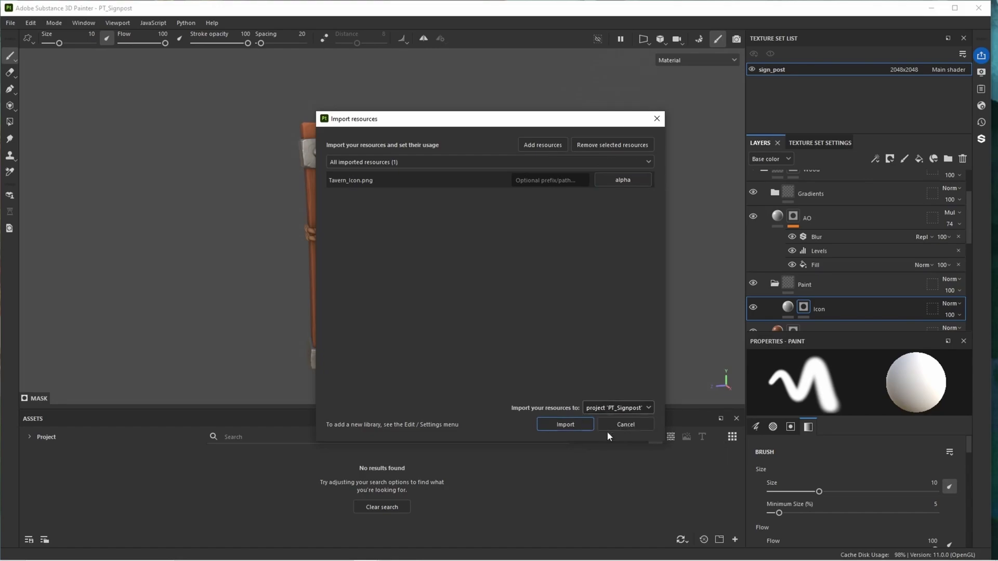
pyautogui.click(564, 425)
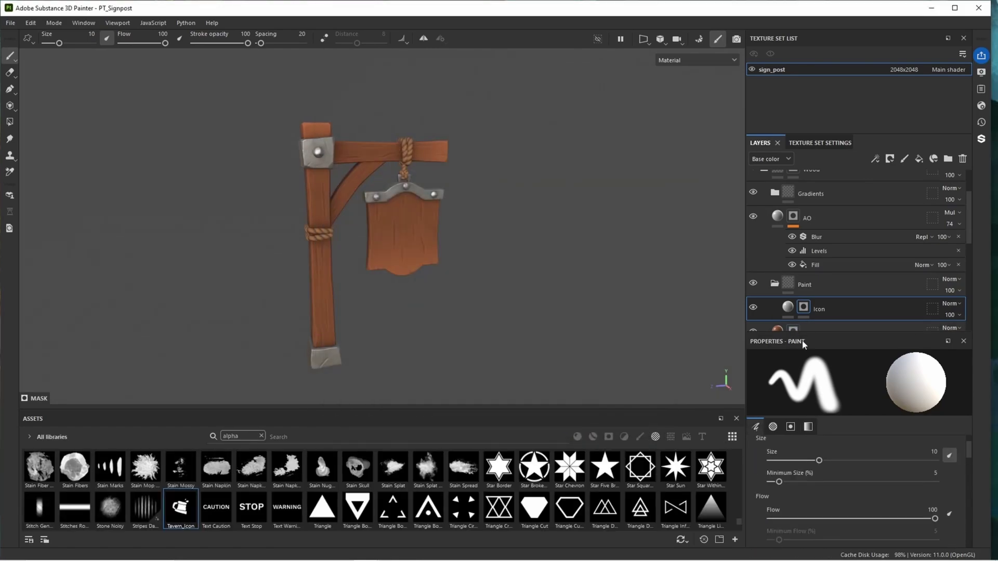
# Assign the Tavern_Icon alpha as the paint brush's stencil.
pyautogui.scroll(-5, 821, 488)
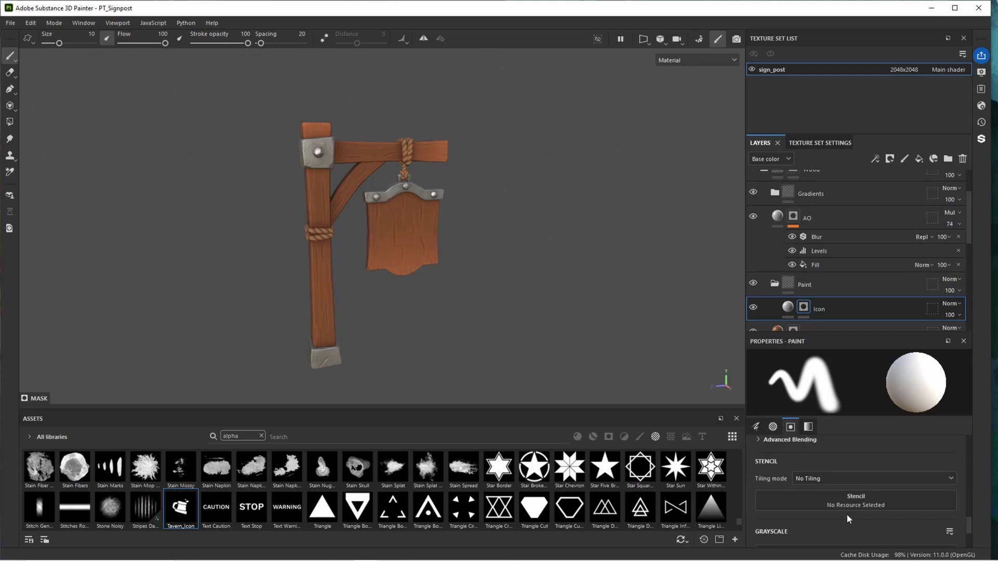
pyautogui.moveTo(182, 510); pyautogui.dragTo(822, 505)
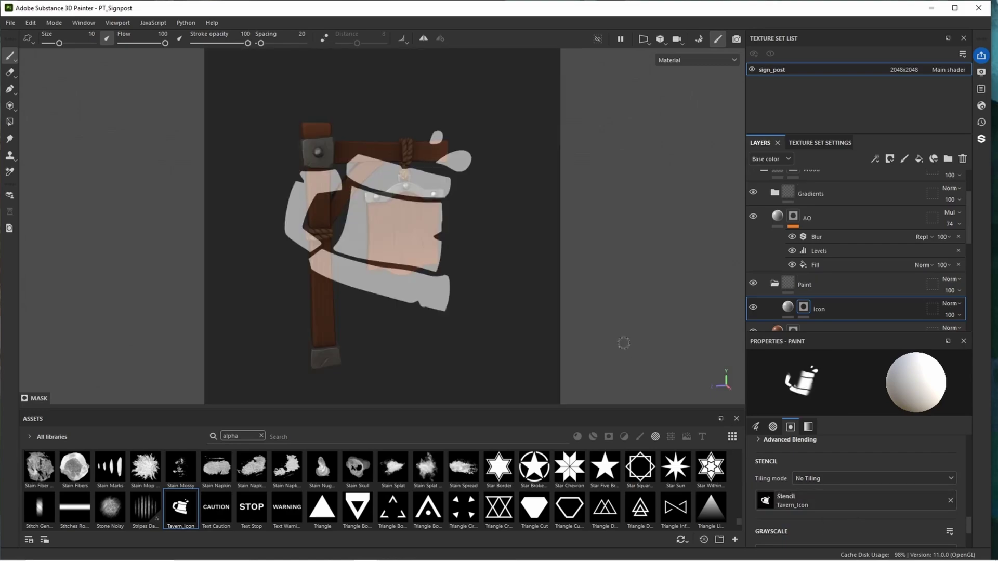
# Scale the mug stencil down to fit within the hanging sign board and paint the icon through it with brush size 22.35.
pyautogui.moveTo(490, 257)
pyautogui.keyDown('alt'); pyautogui.mouseDown()
pyautogui.moveTo(438, 243)
pyautogui.moveTo(497, 269)
pyautogui.moveTo(489, 268)
pyautogui.mouseUp(); pyautogui.keyUp('alt')
pyautogui.scroll(2, 485, 269)
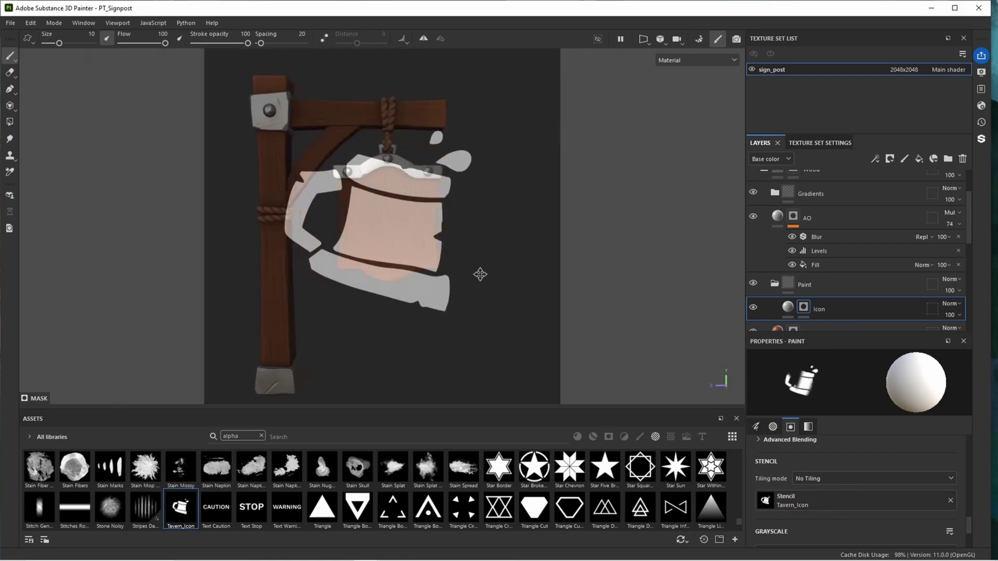
pyautogui.press('s')
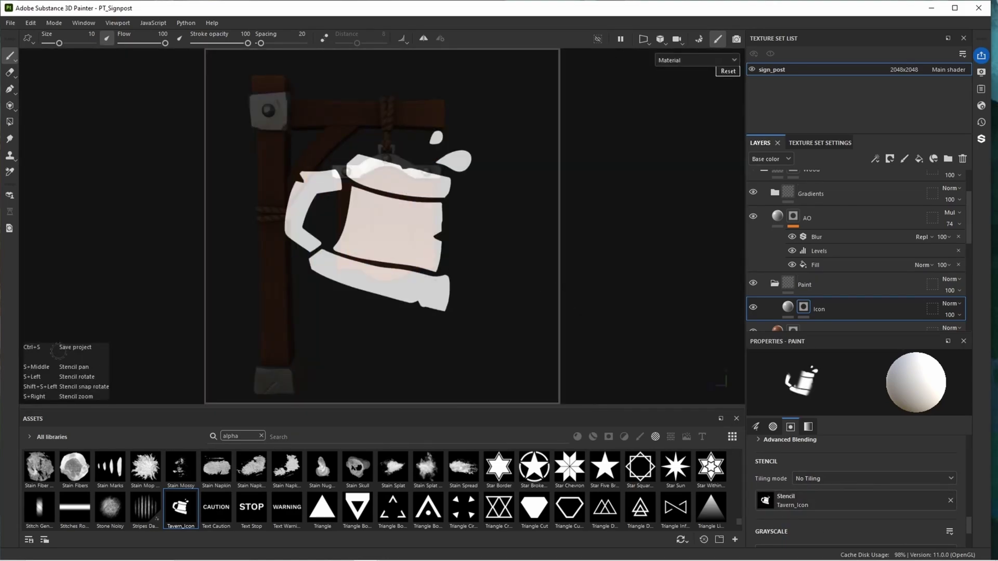
pyautogui.moveTo(582, 351); pyautogui.dragTo(566, 291, button='right')
pyautogui.moveTo(579, 330); pyautogui.dragTo(566, 309, button='right')
pyautogui.moveTo(566, 310); pyautogui.dragTo(574, 307, button='middle')
pyautogui.moveTo(575, 307); pyautogui.dragTo(566, 302, button='right')
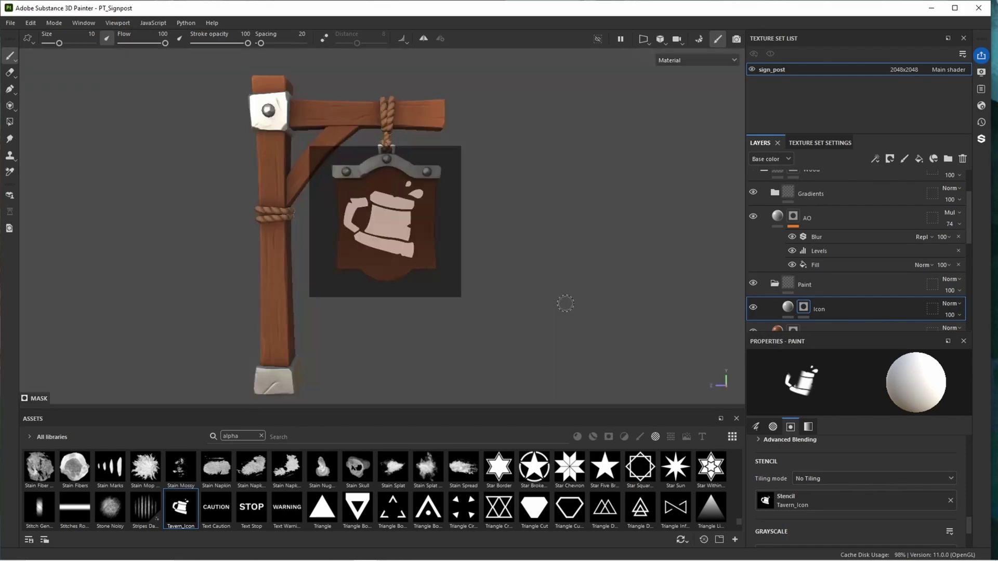
pyautogui.keyDown('alt'); pyautogui.moveTo(566, 303); pyautogui.dragTo(570, 305); pyautogui.keyUp('alt')
pyautogui.press('s')
pyautogui.moveTo(570, 305); pyautogui.dragTo(541, 288, button='right')
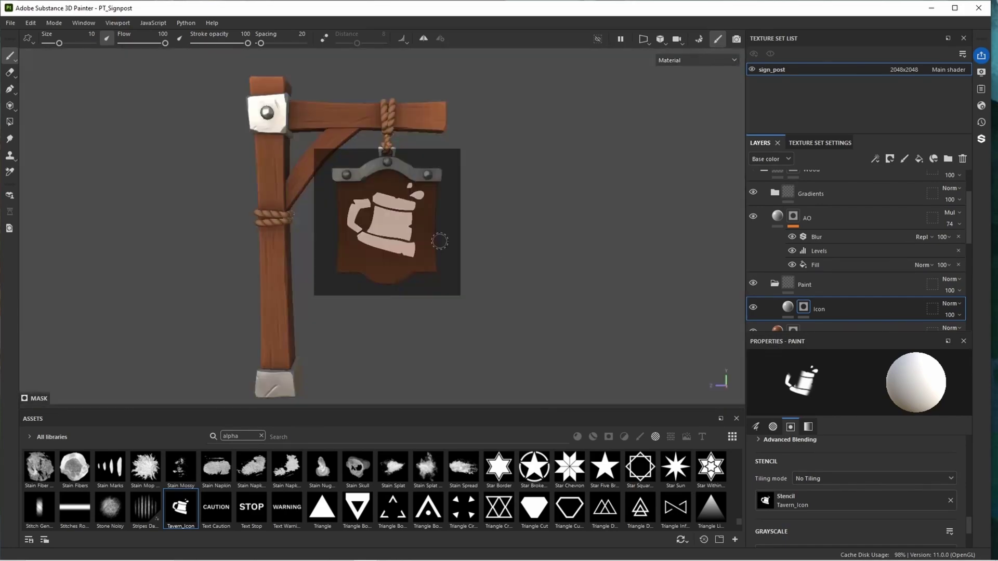
pyautogui.moveTo(63, 46); pyautogui.dragTo(68, 45)
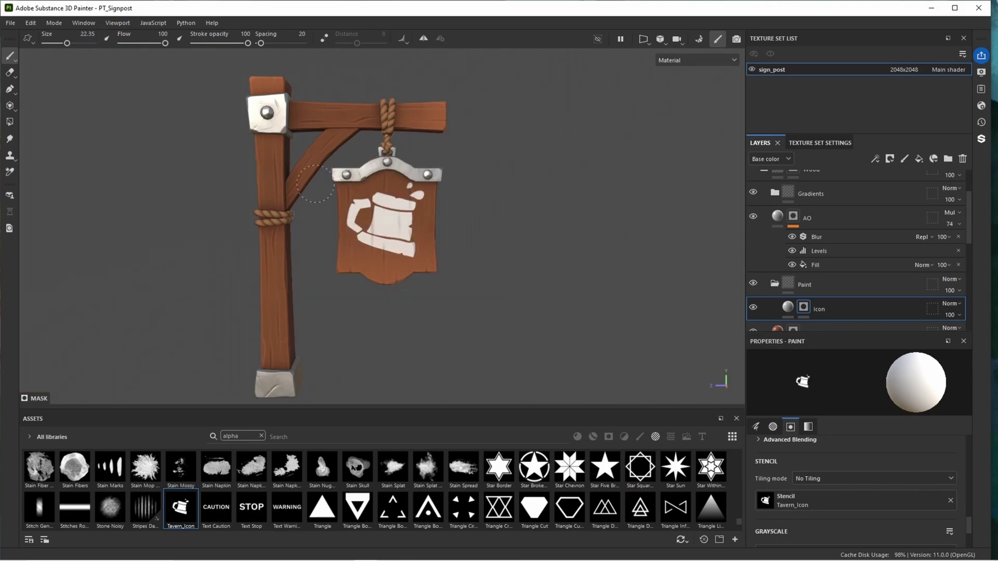
# Remove the Tavern_Icon stencil from the paint brush.
pyautogui.keyDown('alt'); pyautogui.moveTo(519, 190); pyautogui.dragTo(597, 154, button='middle'); pyautogui.keyUp('alt')
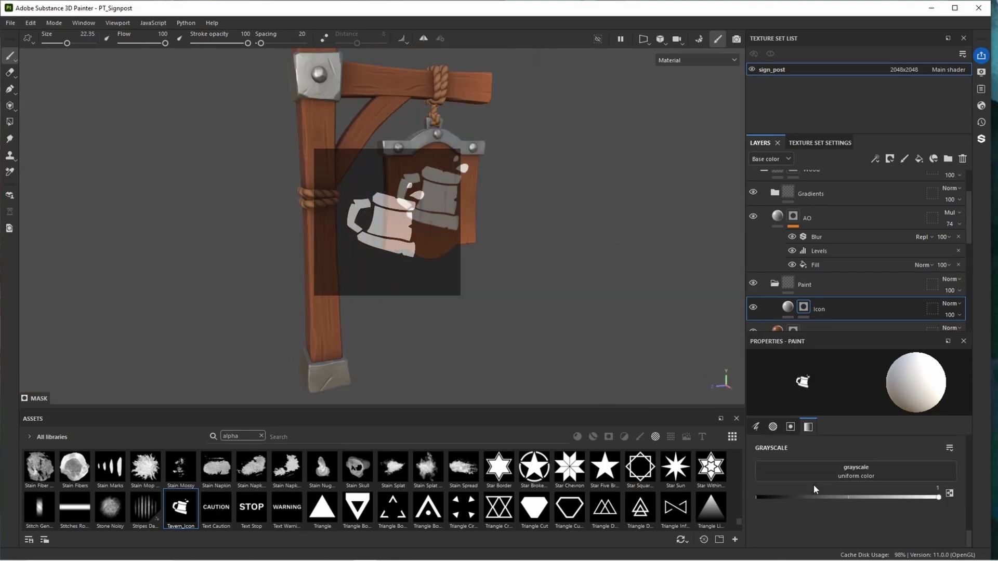
pyautogui.scroll(4, 842, 492)
pyautogui.scroll(-1, 871, 497)
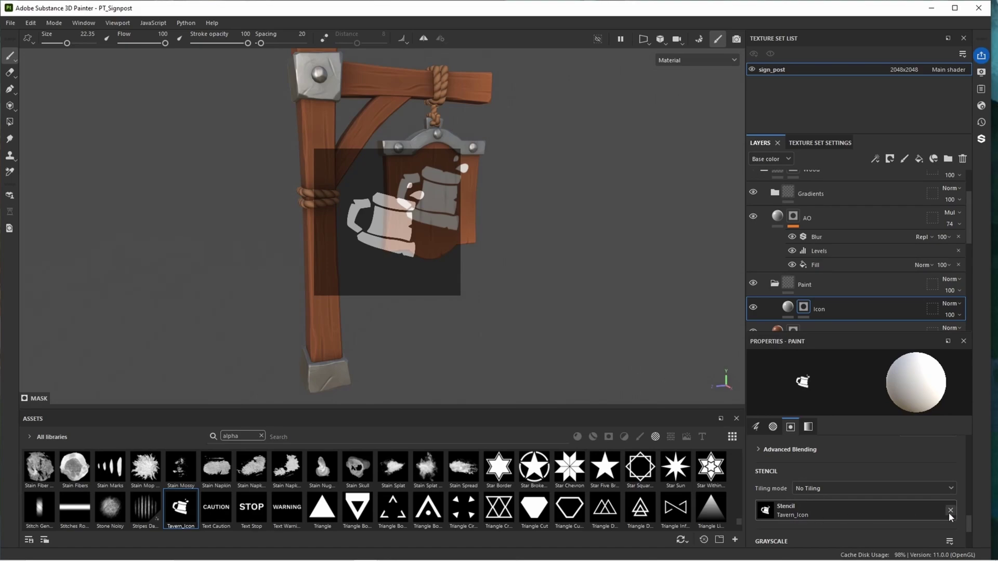
pyautogui.click(950, 510)
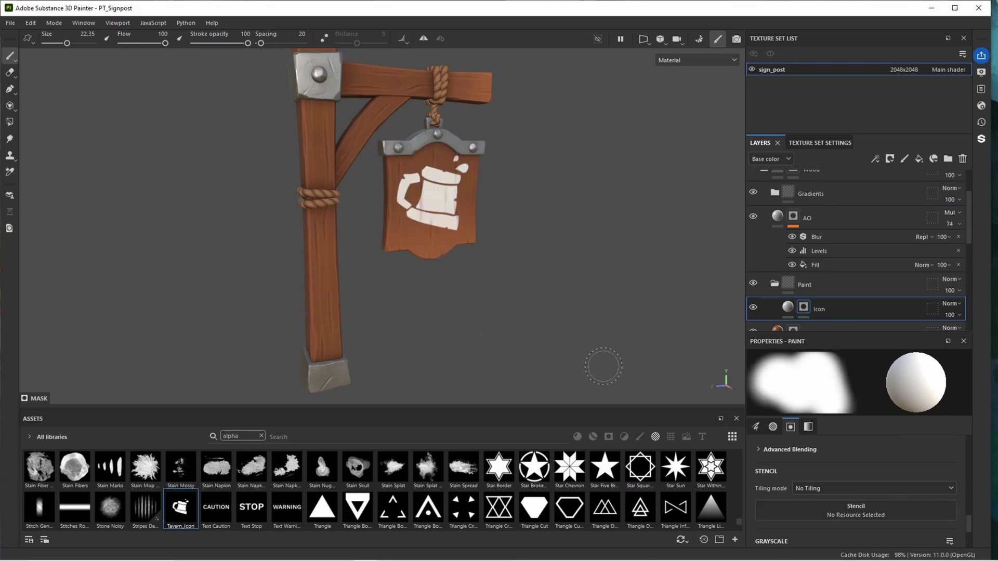
# Duplicate the Icon layer and give the copy a fresh black mask.
pyautogui.keyDown('alt'); pyautogui.moveTo(602, 364); pyautogui.dragTo(494, 317); pyautogui.keyUp('alt')
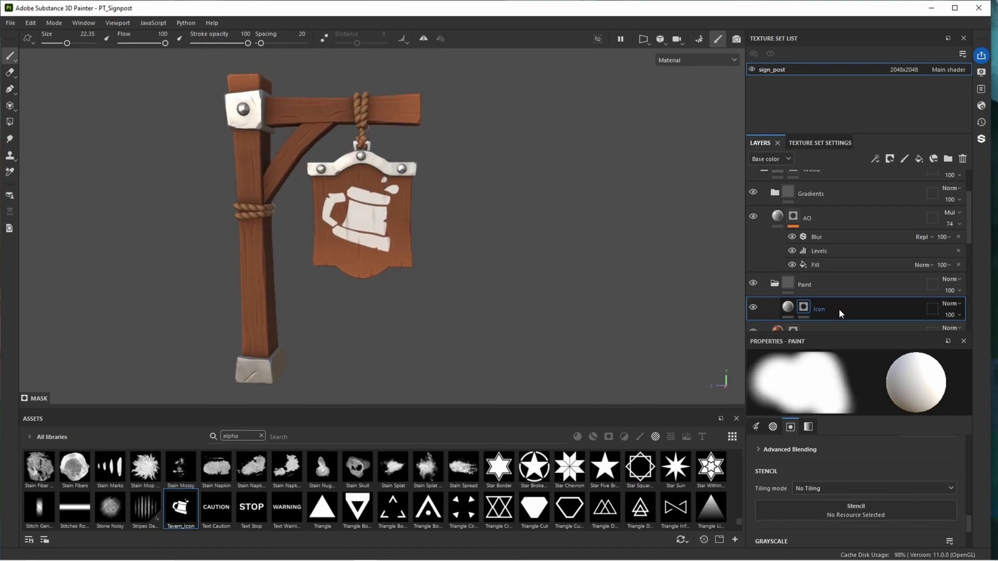
pyautogui.hotkey('ctrl', 'd')
pyautogui.rightClick(803, 307)
pyautogui.click(852, 24)
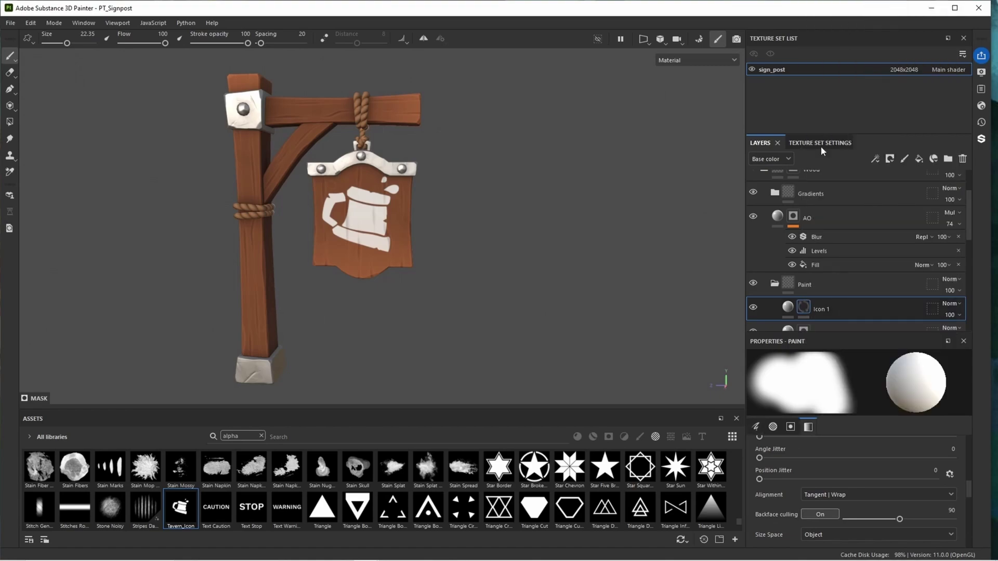
# Paint a small crescent moon above the mug on the Icon 1 mask, using brush size 2.07 with Lazy Mouse smoothing.
pyautogui.scroll(2, 630, 251)
pyautogui.scroll(2, 411, 195)
pyautogui.keyDown('alt'); pyautogui.moveTo(467, 218); pyautogui.dragTo(469, 195, button='middle'); pyautogui.keyUp('alt')
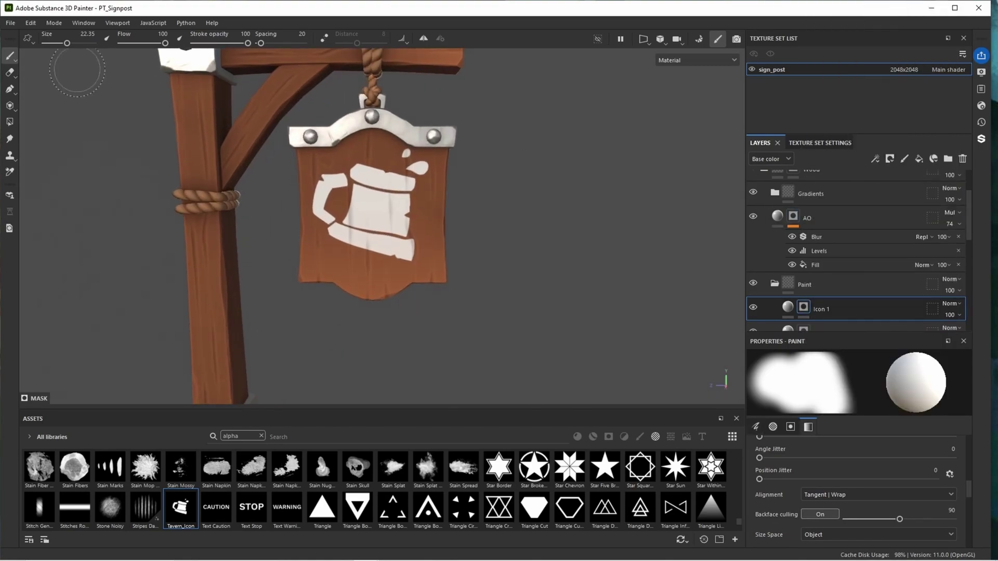
pyautogui.moveTo(66, 44); pyautogui.dragTo(58, 44)
pyautogui.keyDown('ctrl'); pyautogui.moveTo(410, 135); pyautogui.dragTo(378, 140, button='right'); pyautogui.keyUp('ctrl')
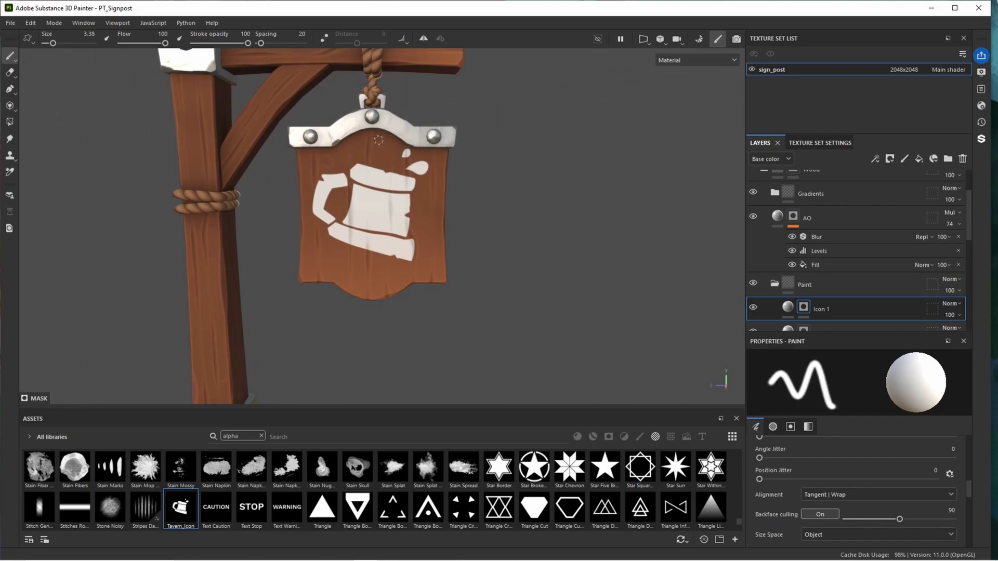
pyautogui.press('[')
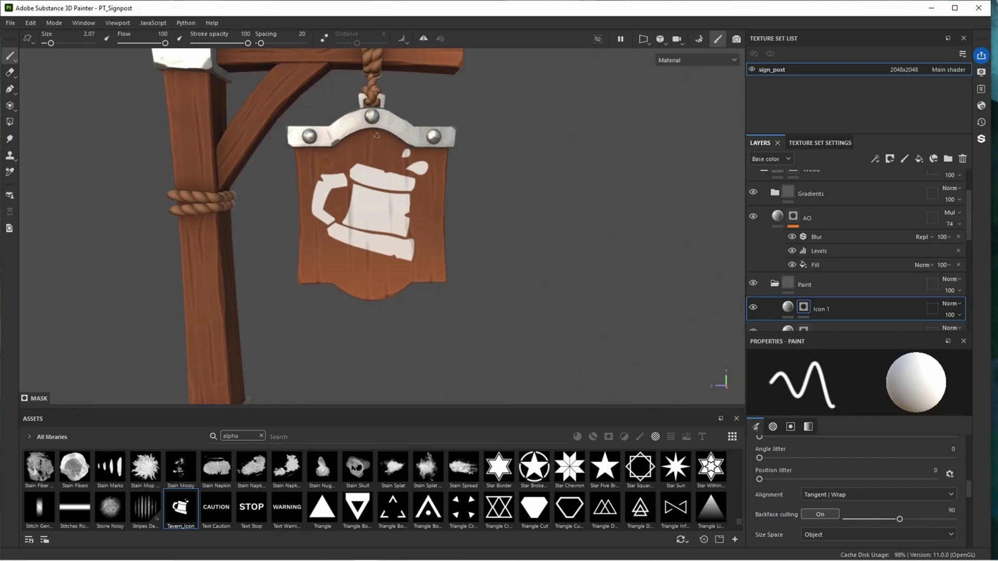
pyautogui.click(324, 38)
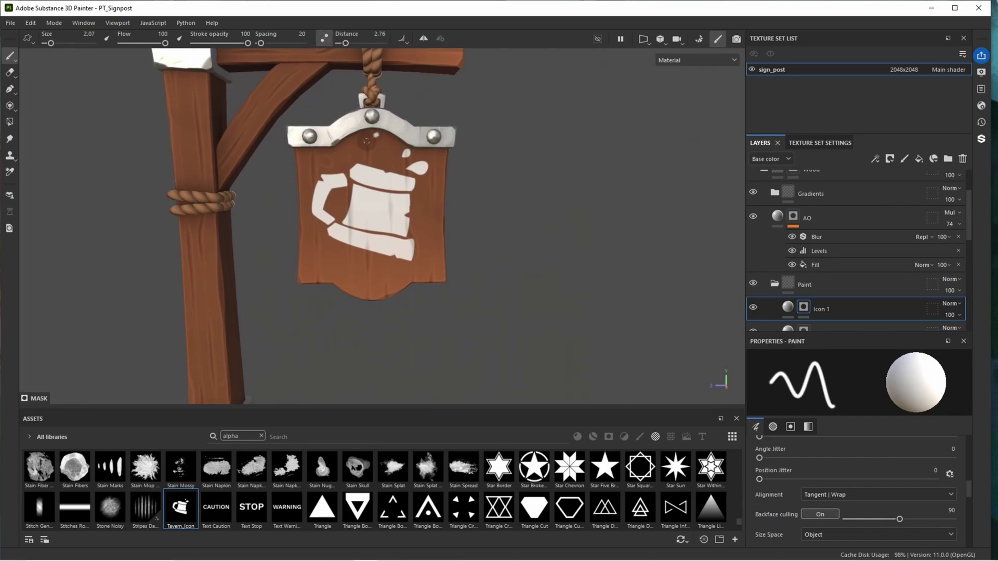
pyautogui.moveTo(377, 135)
pyautogui.mouseDown()
pyautogui.moveTo(386, 161)
pyautogui.moveTo(372, 144)
pyautogui.moveTo(385, 151)
pyautogui.mouseUp()
pyautogui.press('d')
pyautogui.press('x')
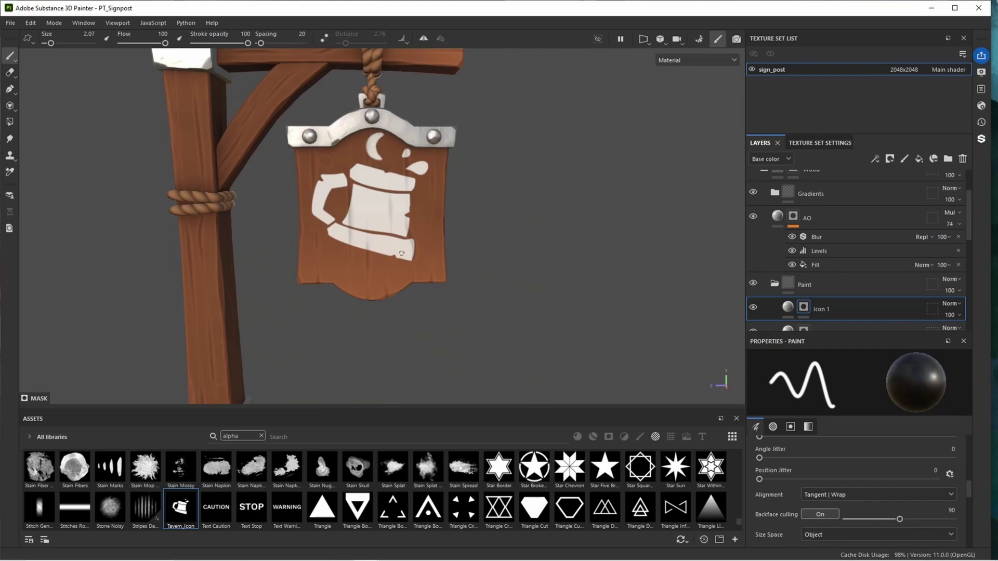
# Paint a diamond outline at the sign's lower tip and a diagonal line across each of its four corners.
pyautogui.moveTo(370, 299)
pyautogui.mouseDown()
pyautogui.moveTo(373, 266)
pyautogui.moveTo(358, 282)
pyautogui.mouseUp()
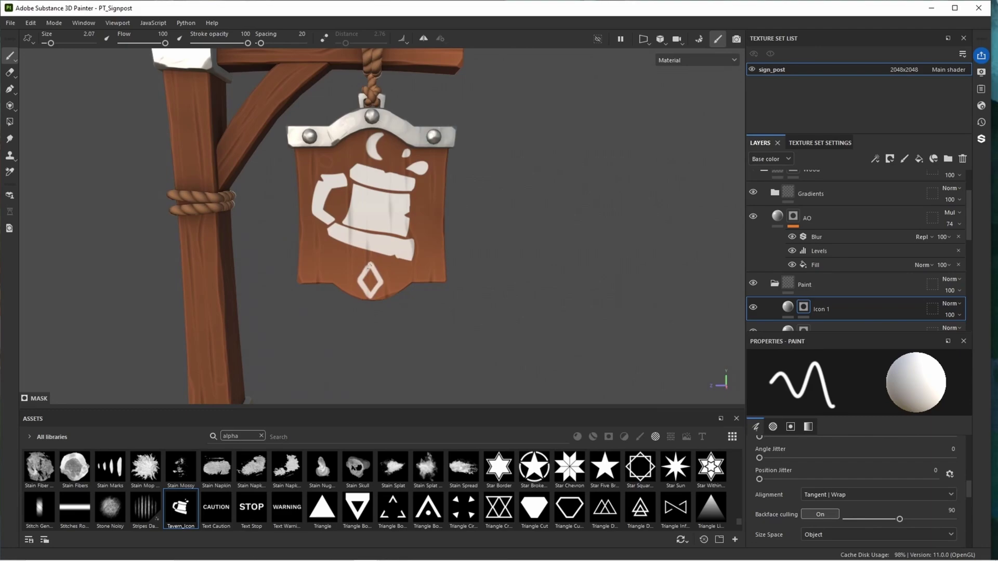
pyautogui.moveTo(462, 241)
pyautogui.keyDown('alt'); pyautogui.mouseDown()
pyautogui.moveTo(498, 239)
pyautogui.moveTo(462, 240)
pyautogui.mouseUp(); pyautogui.keyUp('alt')
pyautogui.moveTo(416, 285)
pyautogui.mouseDown()
pyautogui.moveTo(446, 253)
pyautogui.moveTo(491, 246)
pyautogui.mouseUp()
pyautogui.moveTo(297, 255); pyautogui.dragTo(323, 287)
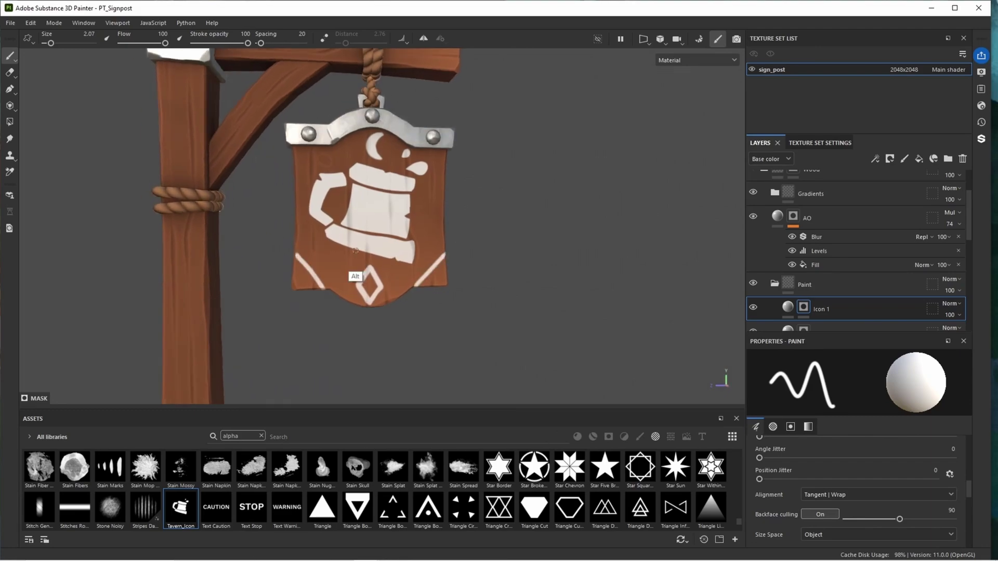
pyautogui.moveTo(296, 174); pyautogui.dragTo(319, 150)
pyautogui.moveTo(422, 149)
pyautogui.mouseDown()
pyautogui.moveTo(445, 175)
pyautogui.moveTo(494, 178)
pyautogui.mouseUp()
pyautogui.keyDown('alt'); pyautogui.moveTo(495, 179); pyautogui.dragTo(421, 120, button='right'); pyautogui.keyUp('alt')
pyautogui.keyDown('alt'); pyautogui.moveTo(421, 120); pyautogui.dragTo(440, 195, button='middle'); pyautogui.keyUp('alt')
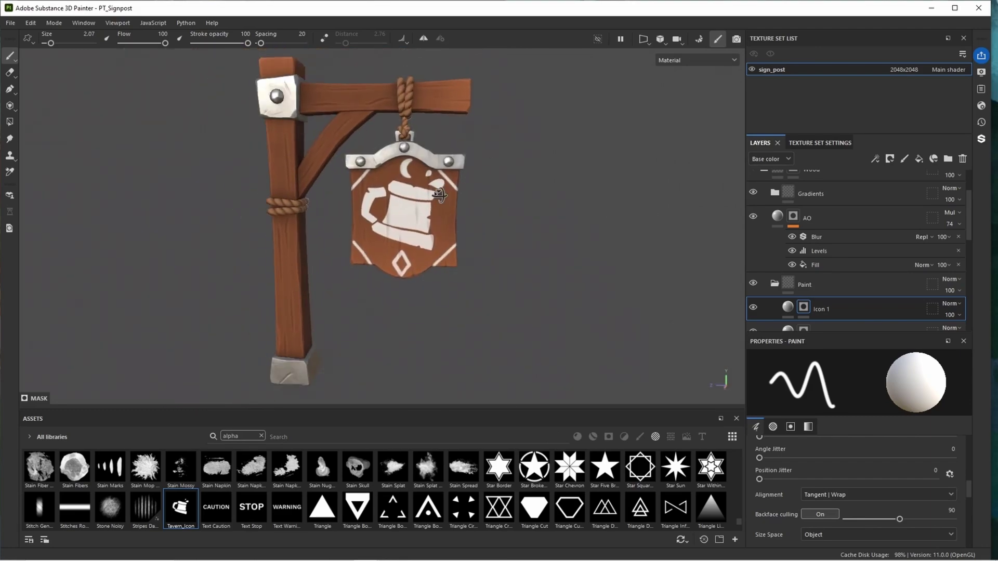
# Repaint the four sides of the diamond with straight strokes at brush size 2.69 to thicken its outline.
pyautogui.scroll(3, 439, 195)
pyautogui.scroll(-4, 434, 149)
pyautogui.scroll(3, 434, 152)
pyautogui.press('x')
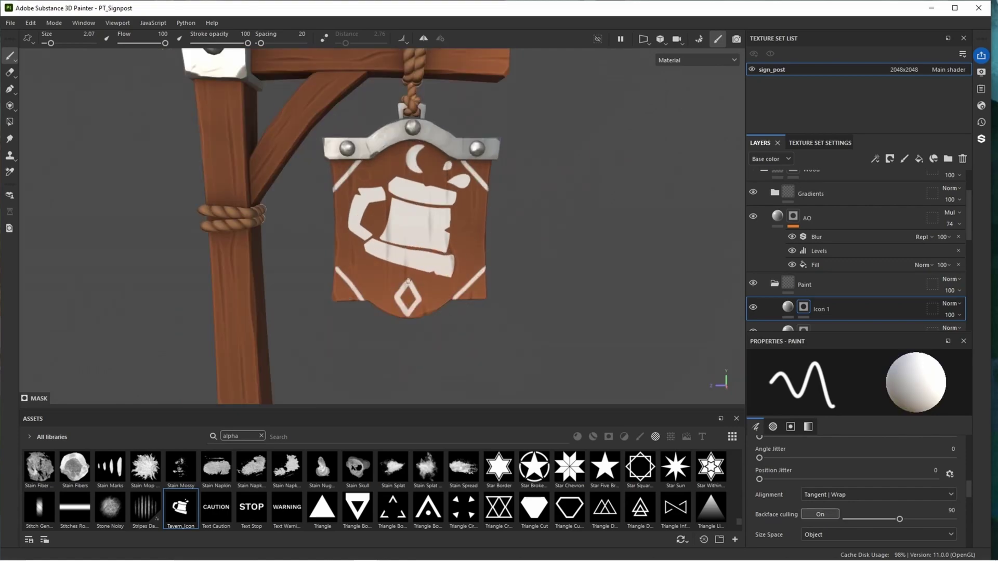
pyautogui.press(']')
pyautogui.click(408, 282)
pyautogui.keyDown('shift'); pyautogui.click(397, 297); pyautogui.keyUp('shift')
pyautogui.keyDown('shift'); pyautogui.click(408, 313); pyautogui.keyUp('shift')
pyautogui.keyDown('shift'); pyautogui.click(419, 300); pyautogui.keyUp('shift')
pyautogui.keyDown('shift'); pyautogui.click(409, 282); pyautogui.keyUp('shift')
pyautogui.press('x')
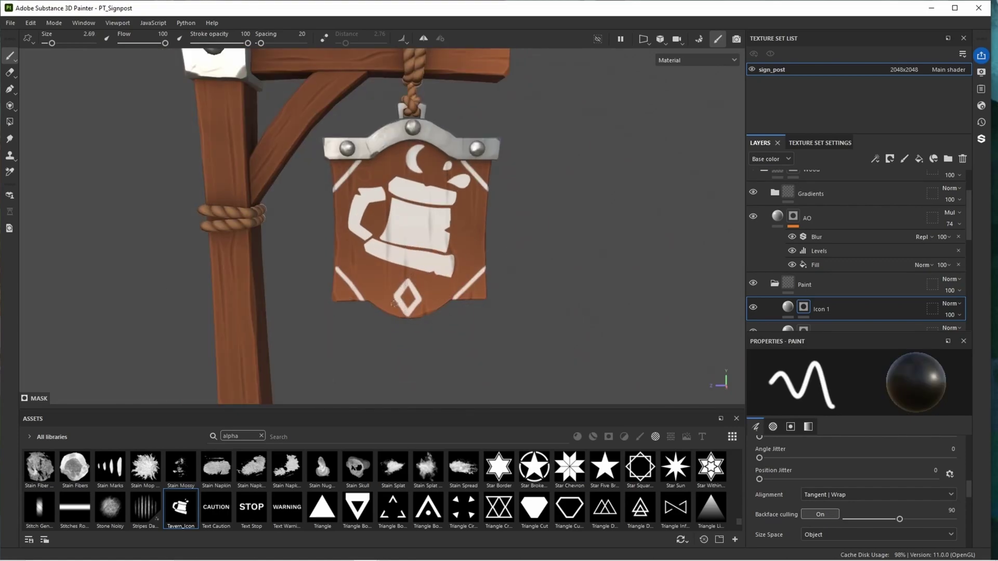
# Clear the painted mug from the original Icon layer by giving it a fresh black mask.
pyautogui.scroll(-3, 515, 225)
pyautogui.scroll(3, 515, 225)
pyautogui.keyDown('alt'); pyautogui.moveTo(514, 225); pyautogui.dragTo(489, 234); pyautogui.keyUp('alt')
pyautogui.scroll(-2, 812, 289)
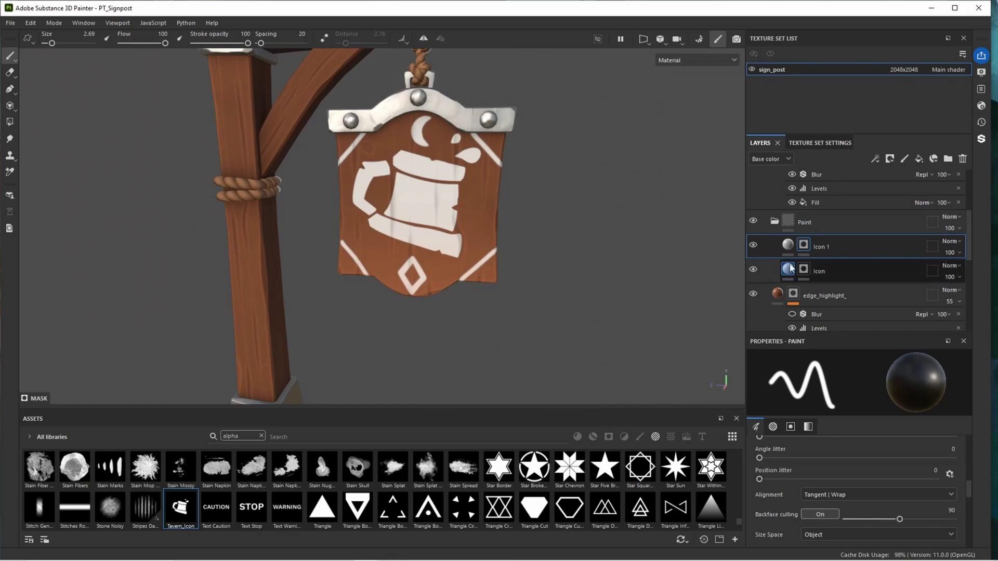
pyautogui.click(804, 268)
pyautogui.rightClick(805, 272)
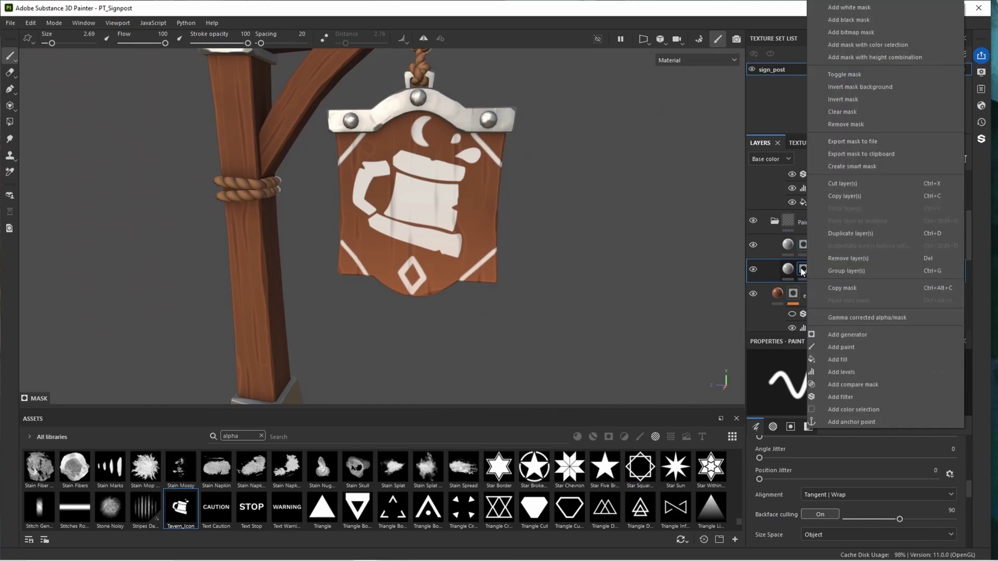
pyautogui.click(843, 22)
# Assign the Tavern_Icon alpha as the brush stencil again and scale it to sit between the sign's corner lines.
pyautogui.keyDown('alt'); pyautogui.moveTo(586, 173); pyautogui.dragTo(566, 209); pyautogui.keyUp('alt')
pyautogui.moveTo(566, 209); pyautogui.dragTo(572, 214, button='middle')
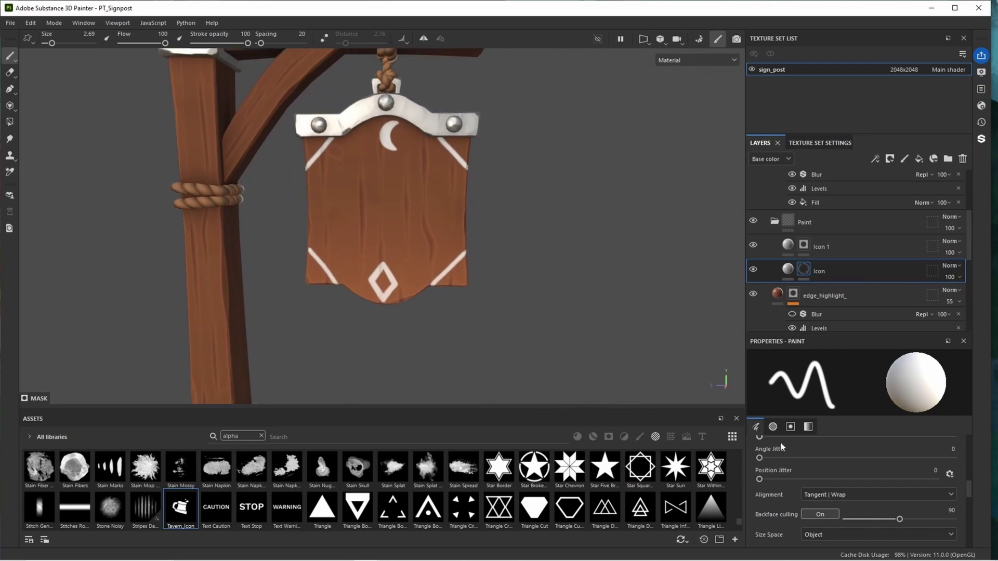
pyautogui.click(790, 426)
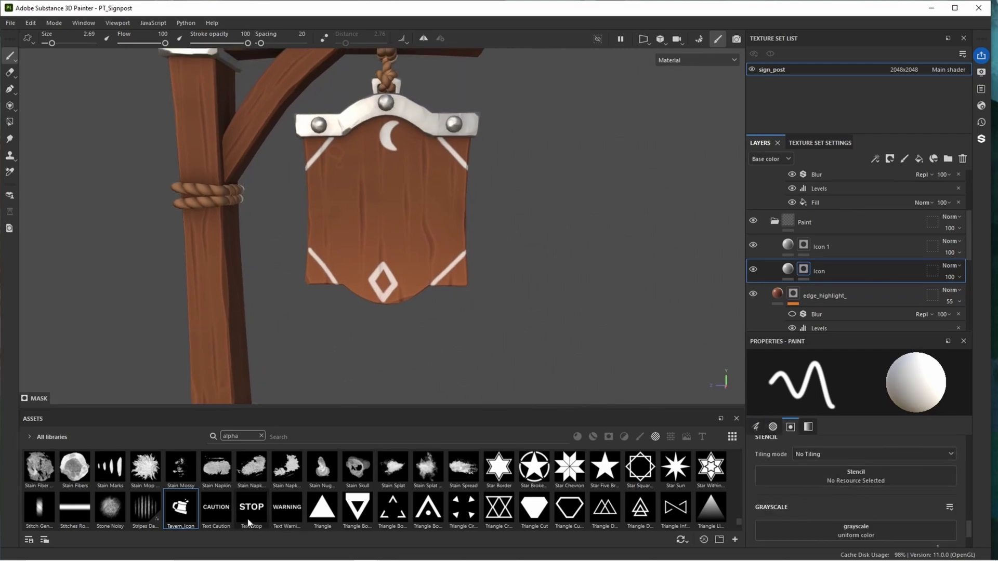
pyautogui.moveTo(180, 508); pyautogui.dragTo(855, 476)
pyautogui.moveTo(581, 233); pyautogui.dragTo(557, 224, button='right')
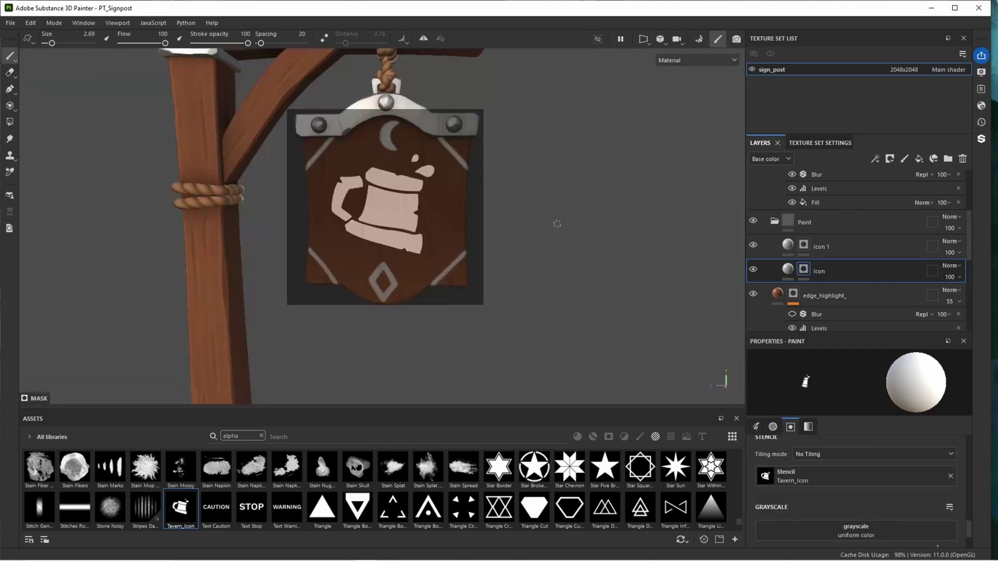
# Paint the mug icon through the stencil on the Icon mask with brush size 15.8, and remove the stencil.
pyautogui.keyDown('ctrl'); pyautogui.moveTo(303, 174); pyautogui.dragTo(395, 173, button='right'); pyautogui.keyUp('ctrl')
pyautogui.moveTo(395, 174); pyautogui.dragTo(462, 190)
pyautogui.keyDown('alt'); pyautogui.moveTo(462, 190); pyautogui.dragTo(104, 84, button='right'); pyautogui.keyUp('alt')
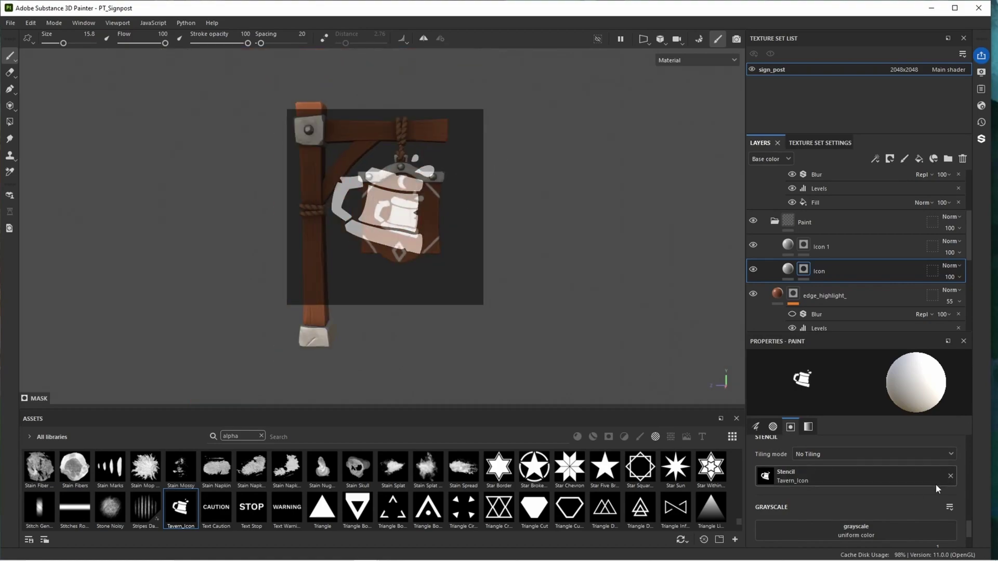
pyautogui.click(950, 476)
pyautogui.keyDown('alt'); pyautogui.moveTo(499, 208); pyautogui.dragTo(546, 231); pyautogui.keyUp('alt')
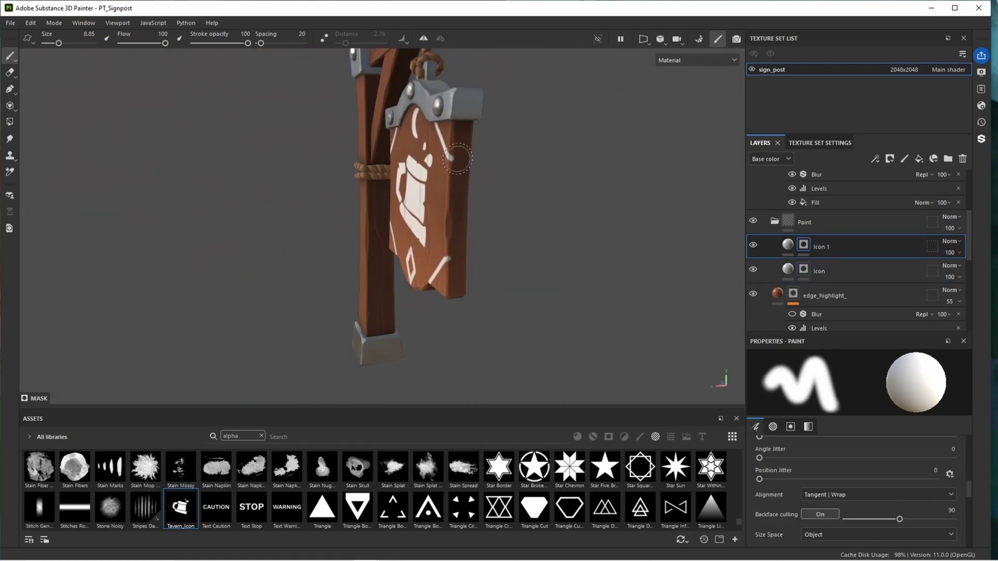
pyautogui.keyDown('alt'); pyautogui.moveTo(463, 281); pyautogui.dragTo(353, 255); pyautogui.keyUp('alt')
# Add a bitmap mask to the Paint folder using the curvature map.
pyautogui.click(809, 262)
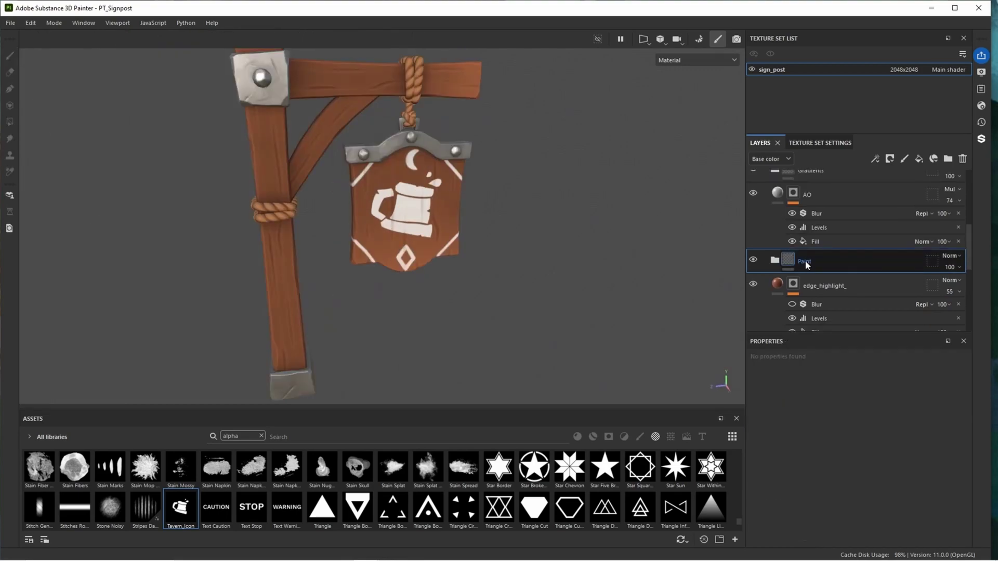
pyautogui.rightClick(804, 267)
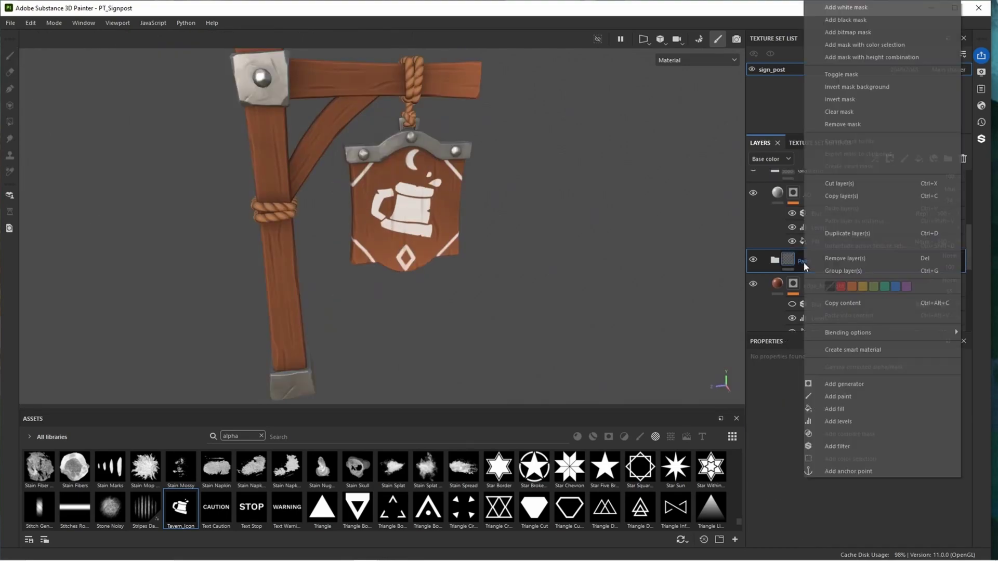
pyautogui.click(846, 35)
pyautogui.write('grunge')
pyautogui.hotkey('ctrl', 'a')
pyautogui.write('curva')
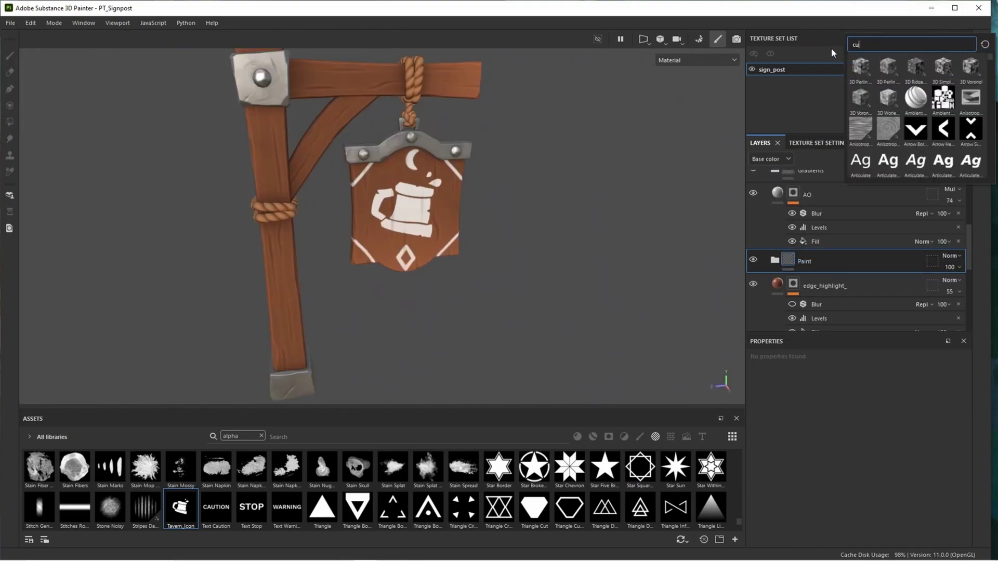
pyautogui.click(888, 66)
# Add a Levels effect to the Paint folder's mask with the input black point at 0.409 and white point at 0.751.
pyautogui.scroll(3, 510, 171)
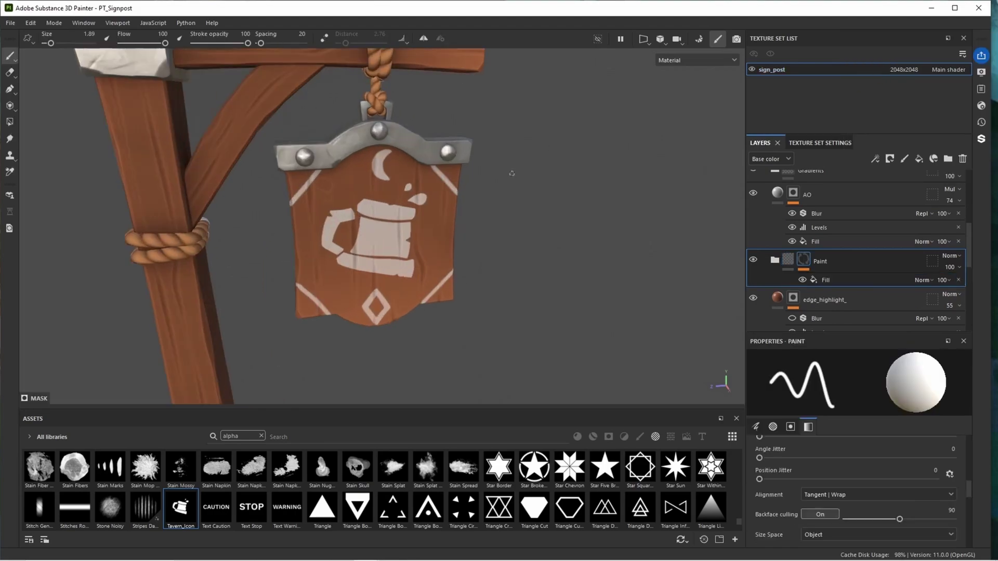
pyautogui.click(875, 158)
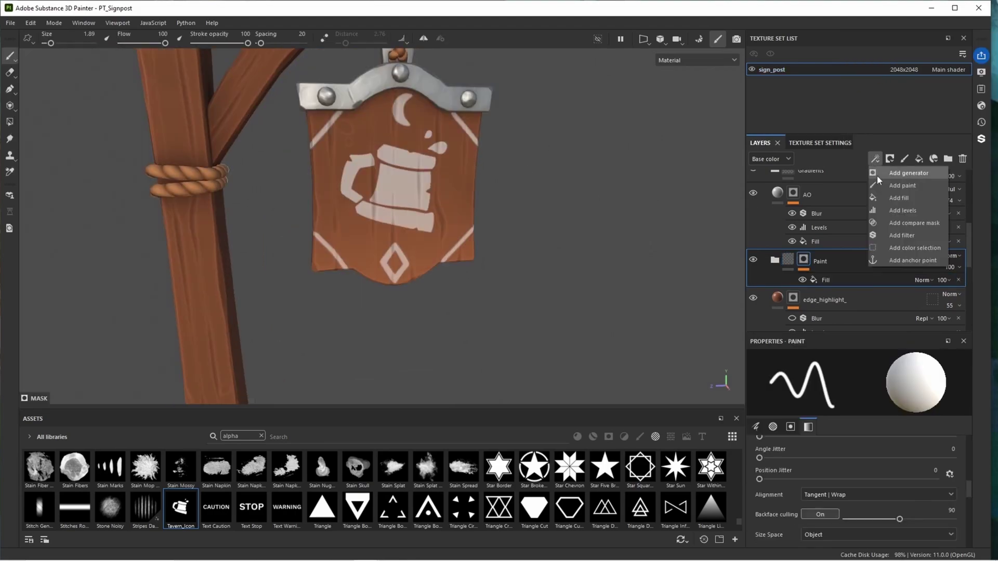
pyautogui.click(894, 210)
pyautogui.moveTo(758, 388)
pyautogui.mouseDown()
pyautogui.moveTo(793, 389)
pyautogui.moveTo(760, 388)
pyautogui.mouseUp()
pyautogui.moveTo(962, 387); pyautogui.dragTo(910, 387)
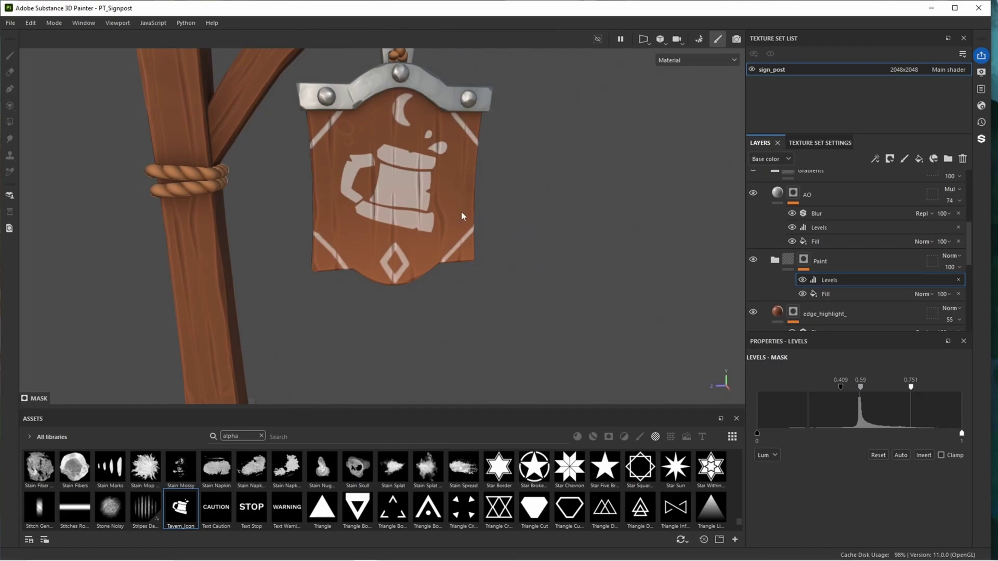
pyautogui.scroll(5, 463, 216)
pyautogui.keyDown('alt'); pyautogui.moveTo(467, 253); pyautogui.dragTo(404, 198); pyautogui.keyUp('alt')
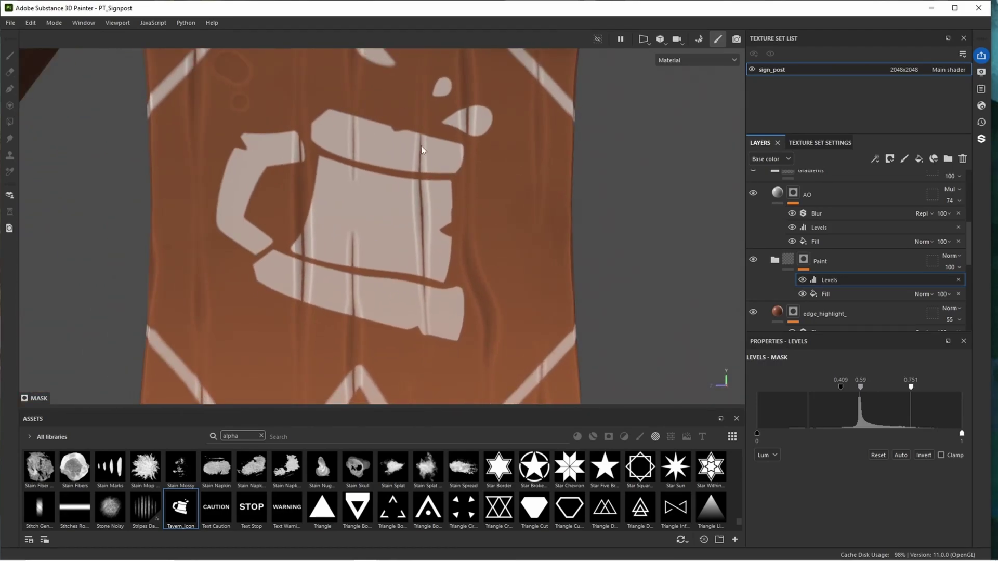
pyautogui.scroll(-5, 420, 237)
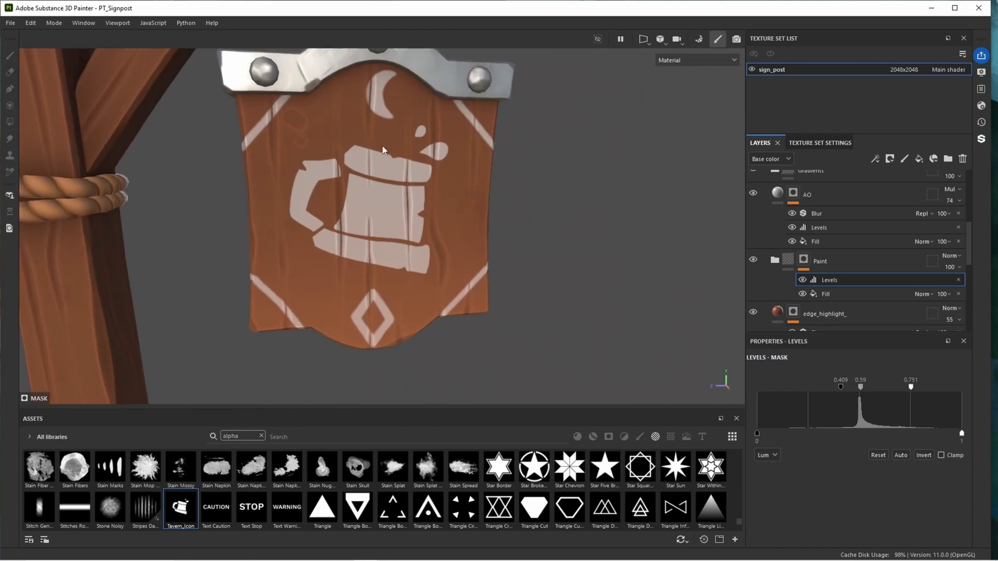
# Group the Icon 1 and Icon layers into a new folder named "Grunge mask" inside the Paint folder.
pyautogui.scroll(-2, 408, 161)
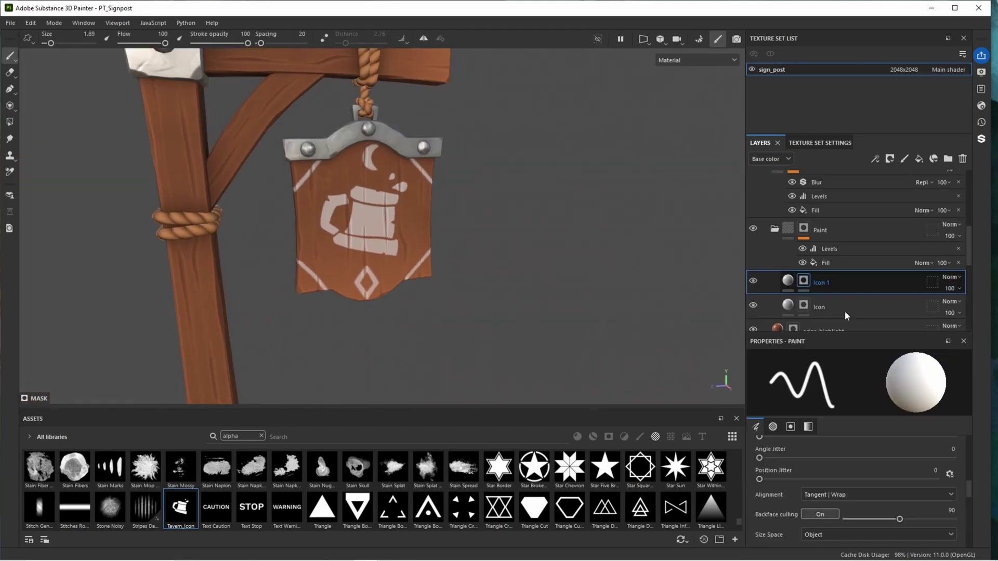
pyautogui.scroll(-1, 930, 182)
pyautogui.click(948, 158)
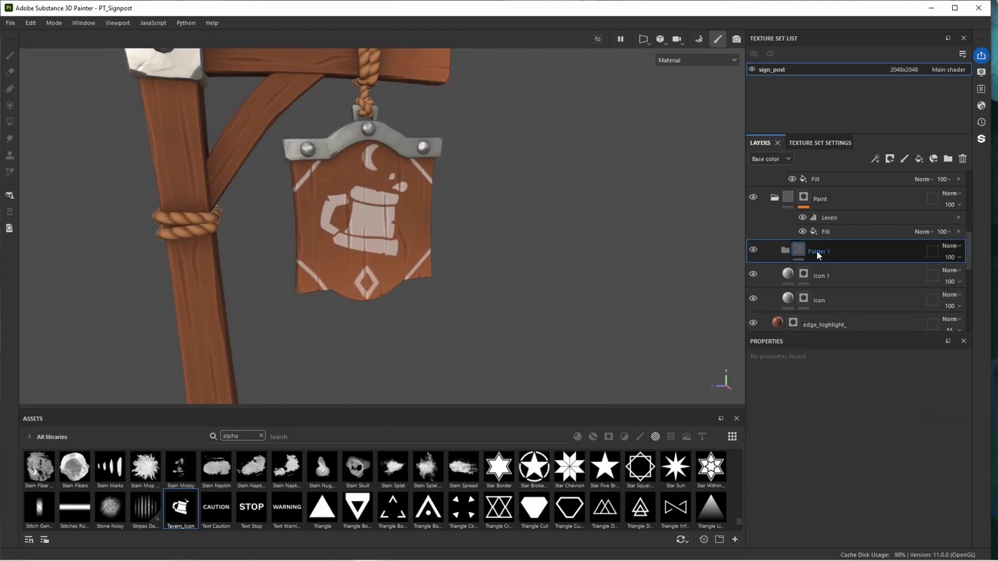
pyautogui.click(814, 281)
pyautogui.keyDown('shift'); pyautogui.click(827, 294); pyautogui.keyUp('shift')
pyautogui.moveTo(832, 285); pyautogui.dragTo(843, 252)
pyautogui.doubleClick(817, 252)
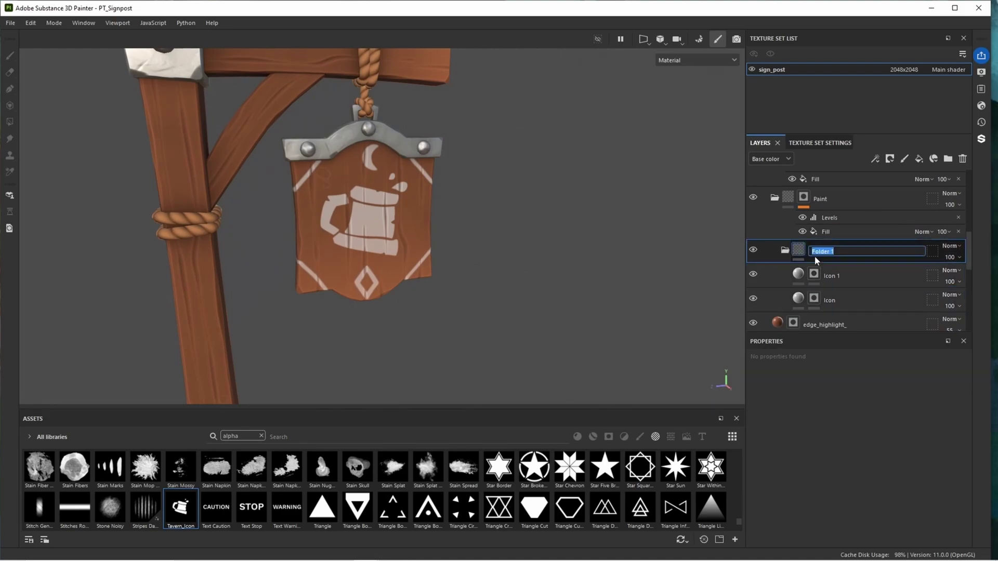
pyautogui.write('Grunge mask')
pyautogui.press('Return')
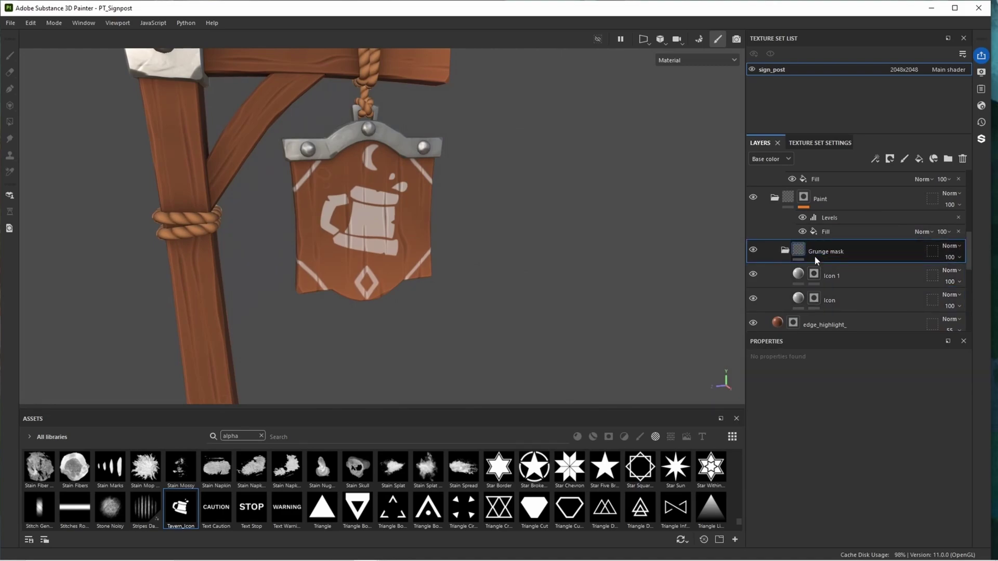
# Add a bitmap mask to the Grunge mask folder using Grunge Map 004.
pyautogui.rightClick(817, 256)
pyautogui.click(857, 32)
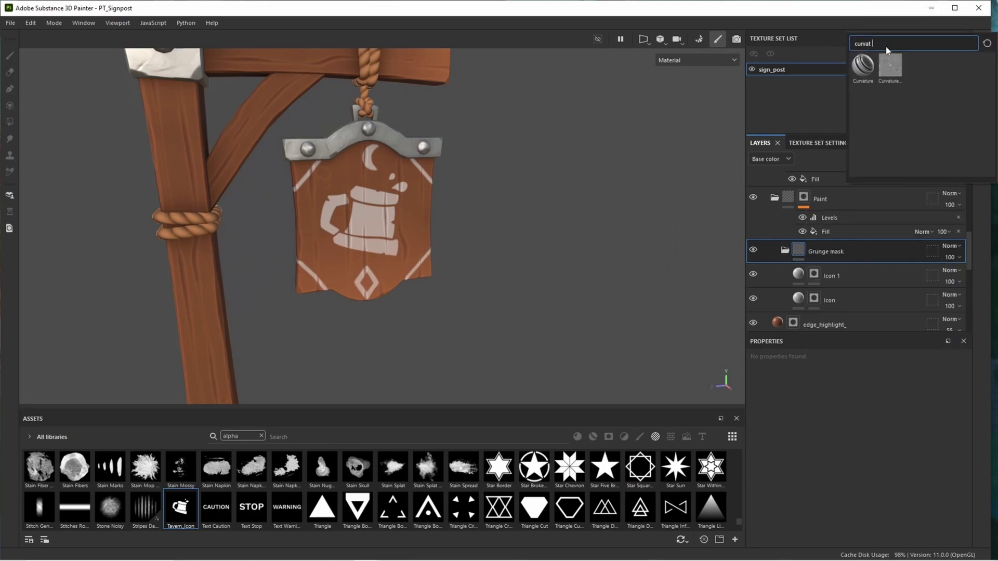
pyautogui.write('grun')
pyautogui.click(890, 113)
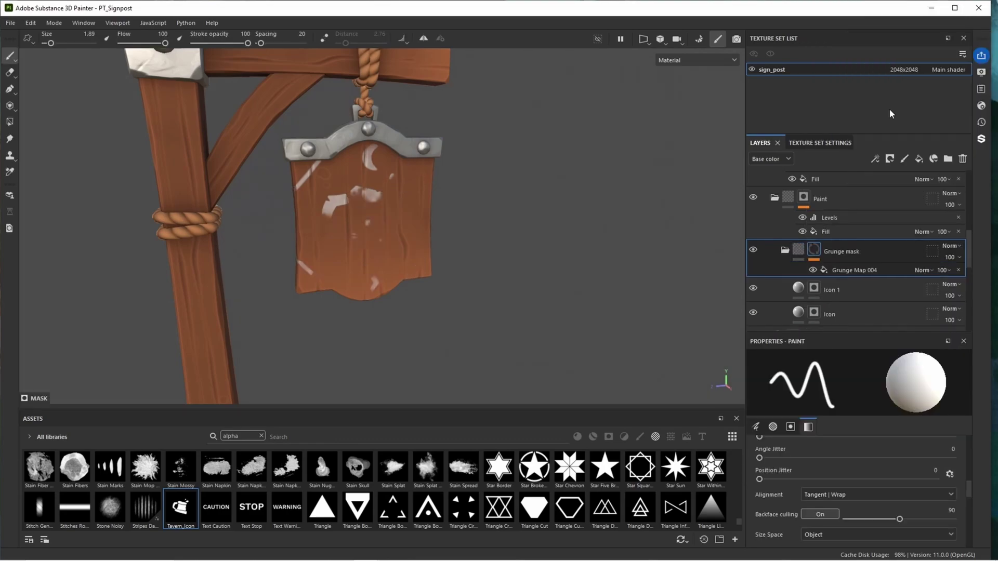
# Replace the grayscale texture in the Grunge mask folder's mask fill with Grunge Cobweb.
pyautogui.click(854, 270)
pyautogui.click(830, 458)
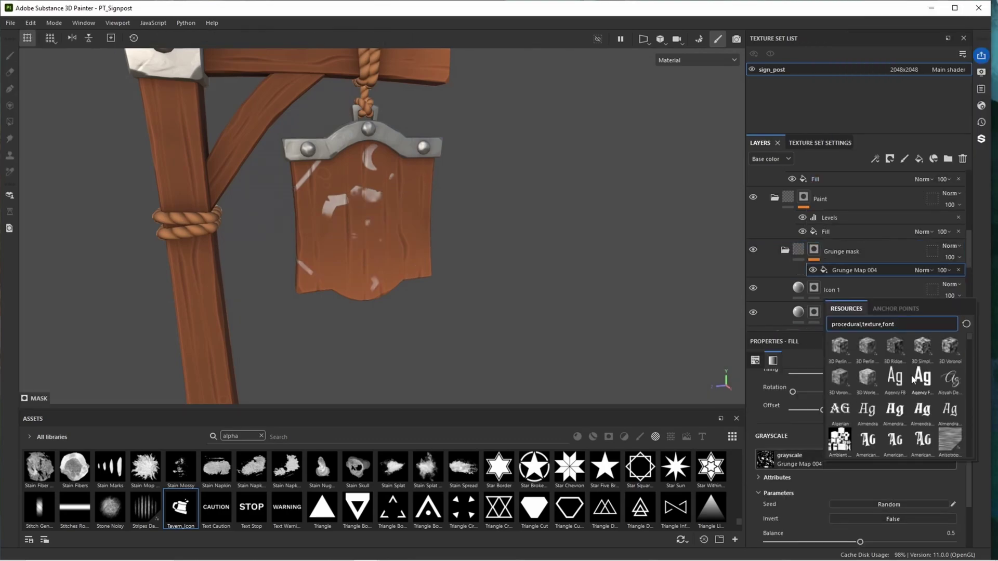
pyautogui.moveTo(898, 325); pyautogui.dragTo(795, 332)
pyautogui.write('grunge')
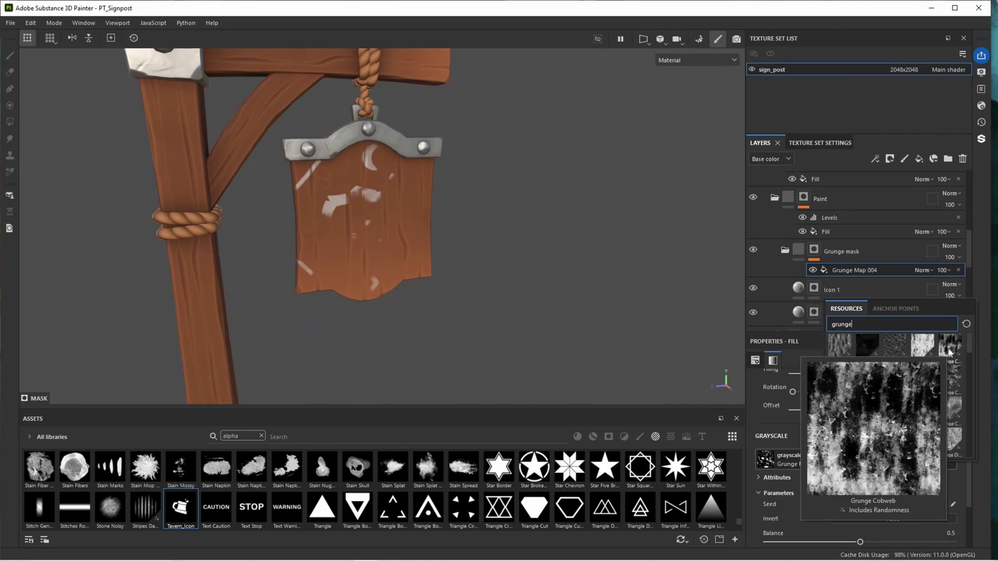
pyautogui.click(950, 348)
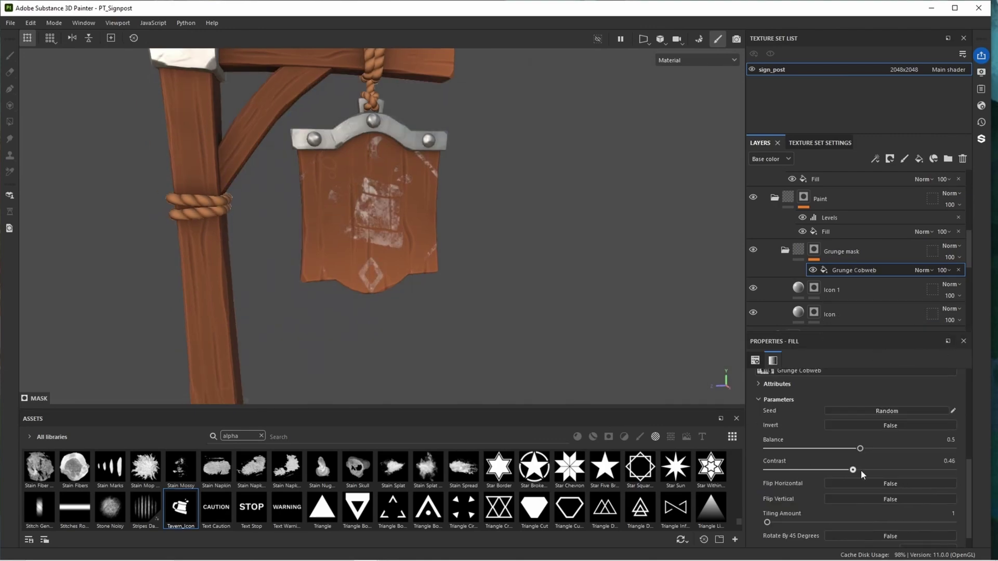
# Set the Grunge Cobweb fill's contrast to 1, balance to 0.97 and tiling to 0.64.
pyautogui.moveTo(858, 450); pyautogui.dragTo(947, 453)
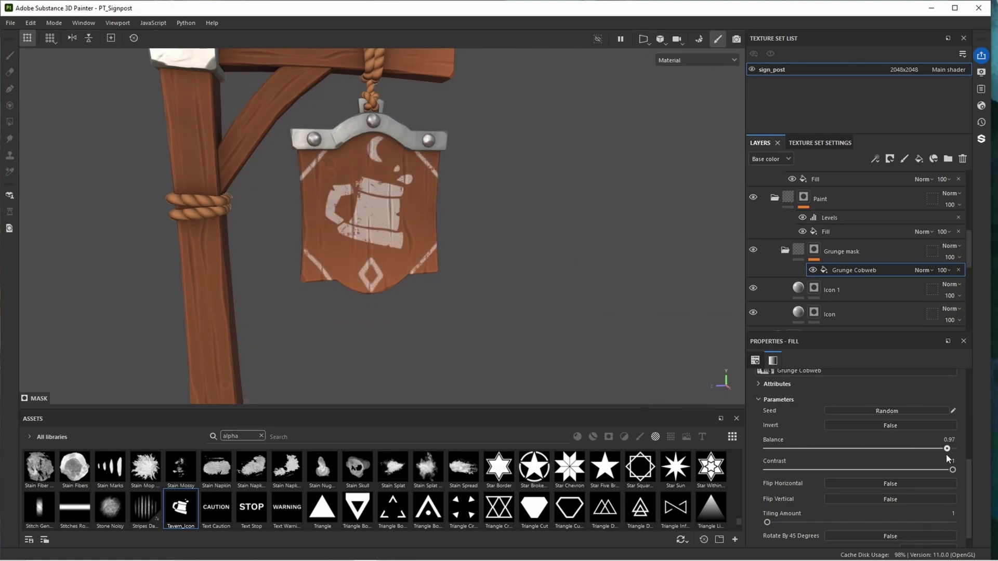
pyautogui.scroll(3, 847, 446)
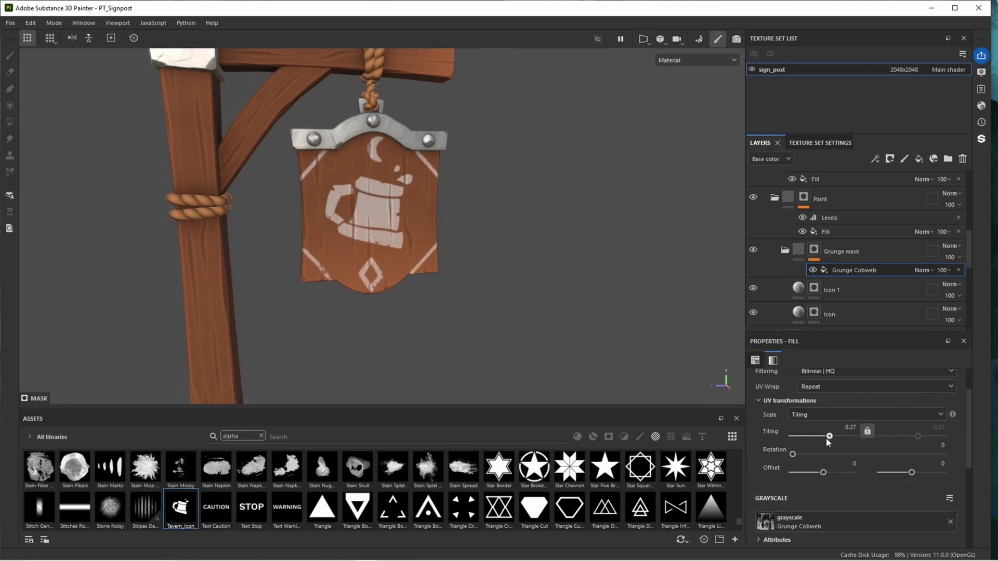
pyautogui.moveTo(833, 440); pyautogui.dragTo(831, 439)
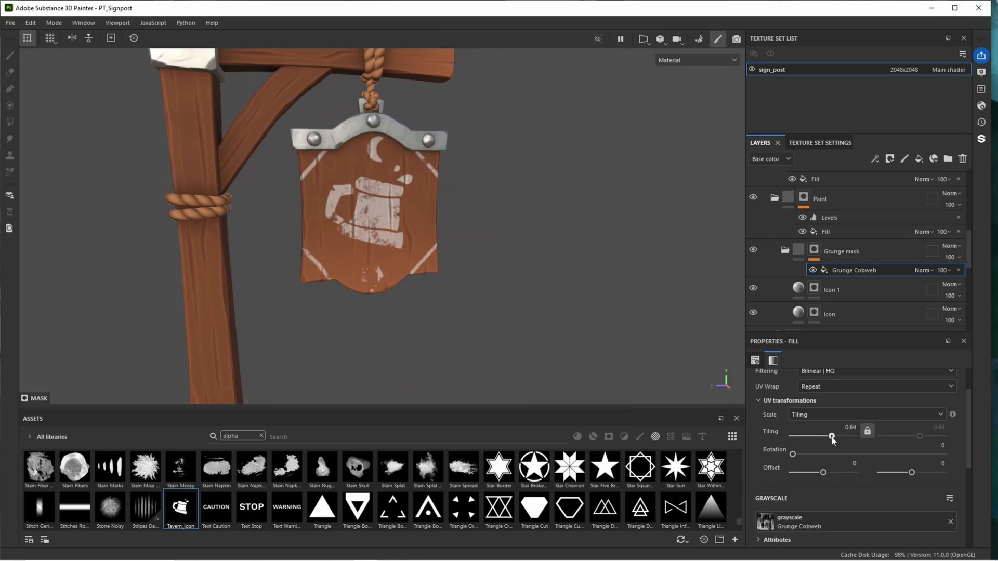
# Add a Blur Slope filter above the Grunge Cobweb fill with an intensity of about 0.37.
pyautogui.click(875, 158)
pyautogui.click(893, 234)
pyautogui.click(858, 388)
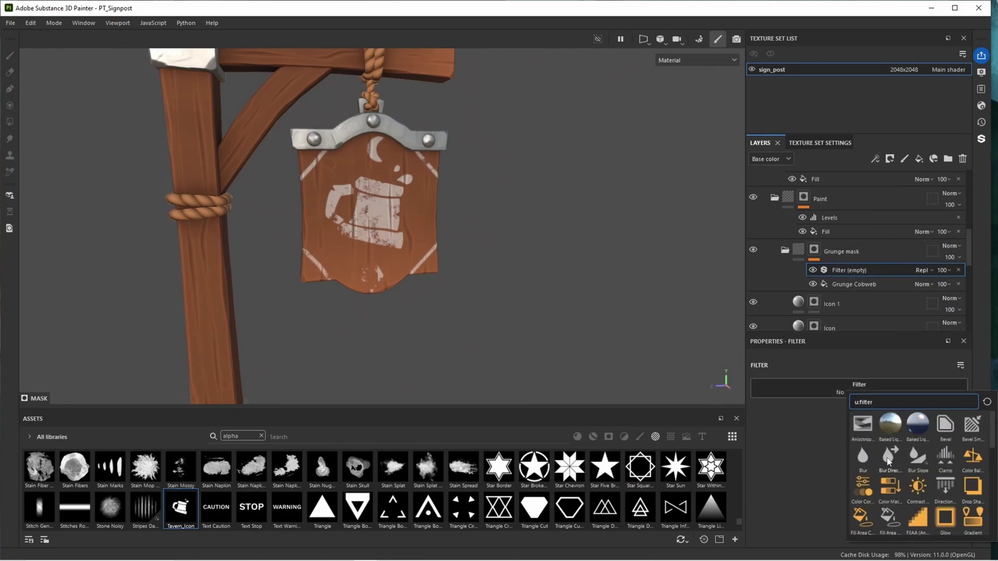
pyautogui.click(913, 457)
pyautogui.click(837, 455)
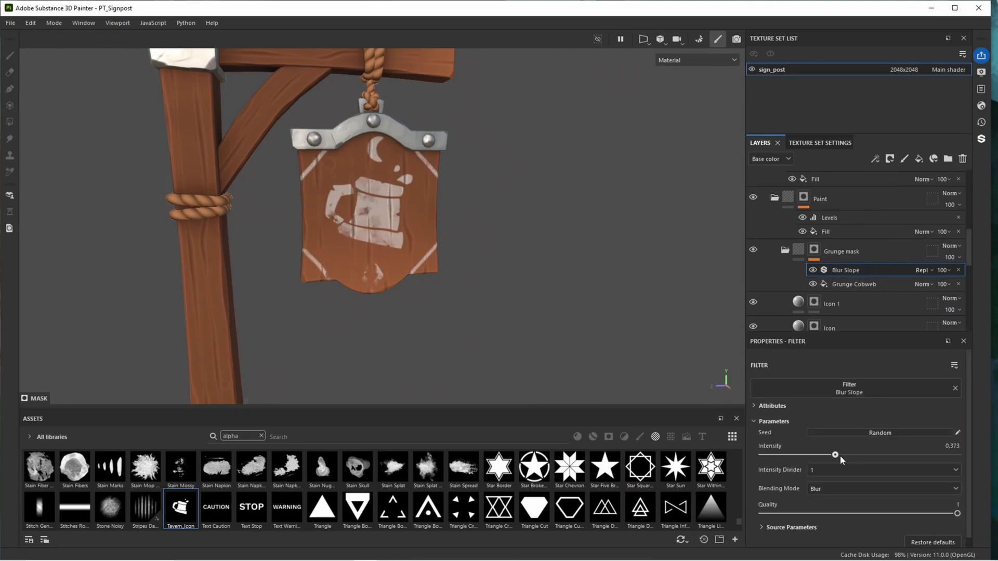
# Set the Grunge Cobweb fill's balance to 0.96 and randomize its seed to vary the wear on the icon.
pyautogui.click(853, 280)
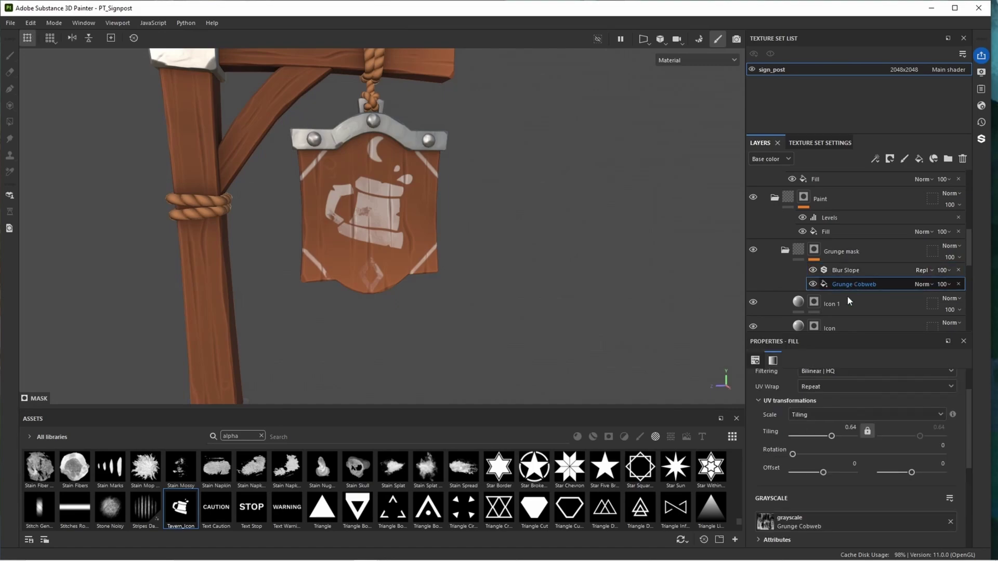
pyautogui.scroll(-2, 797, 458)
pyautogui.scroll(-2, 800, 480)
pyautogui.moveTo(945, 448)
pyautogui.mouseDown()
pyautogui.moveTo(914, 451)
pyautogui.moveTo(958, 449)
pyautogui.moveTo(945, 452)
pyautogui.mouseUp()
pyautogui.scroll(2, 944, 452)
pyautogui.click(879, 474)
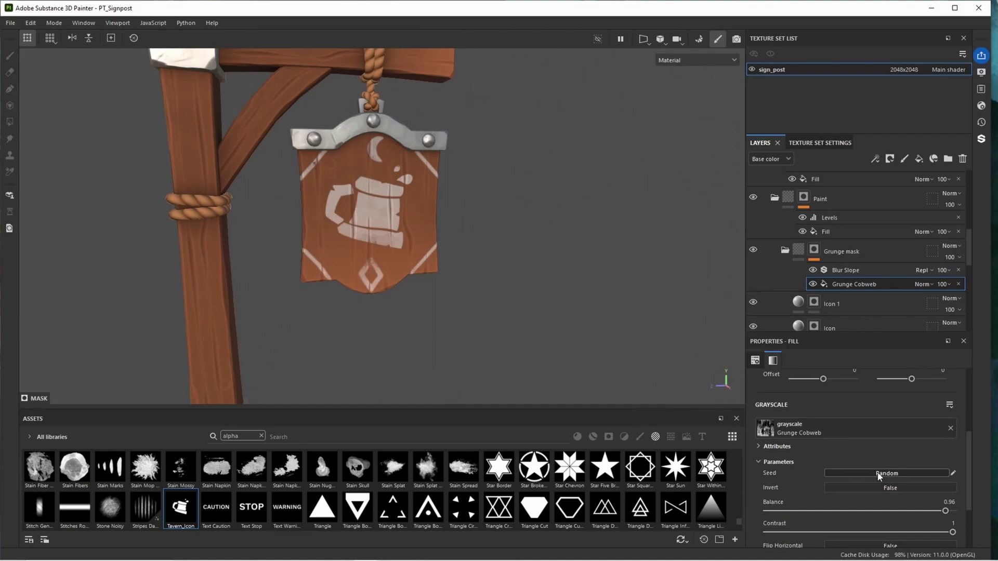
pyautogui.click(878, 475)
pyautogui.scroll(-5, 466, 263)
pyautogui.scroll(5, 385, 240)
pyautogui.keyDown('alt'); pyautogui.moveTo(385, 240); pyautogui.dragTo(446, 245); pyautogui.keyUp('alt')
pyautogui.scroll(-5, 411, 238)
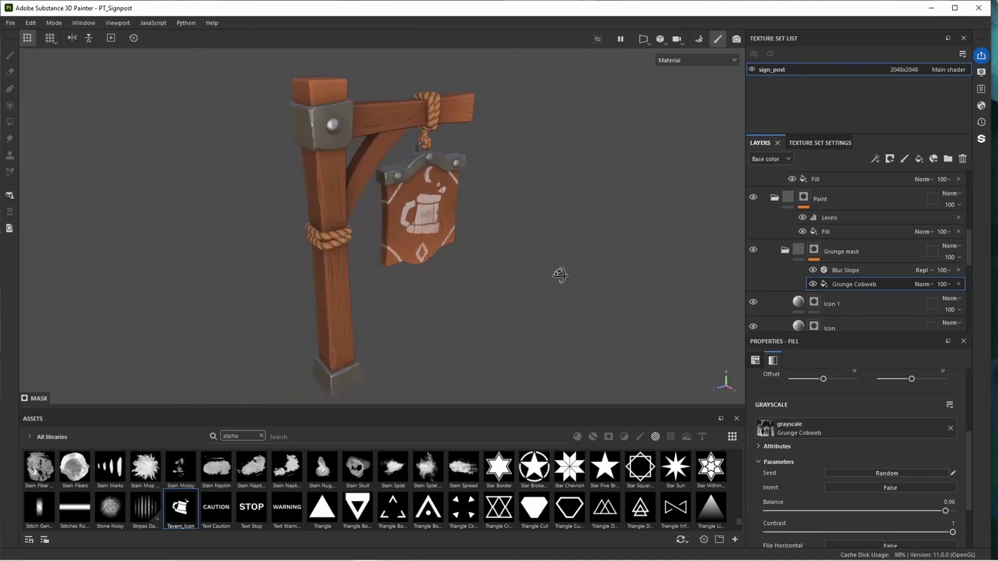
pyautogui.scroll(-3, 515, 265)
pyautogui.scroll(3, 441, 235)
# Export the sign_post textures as 8-bit PNG files to the substance/texture folder with the PBR Metallic Roughness template.
pyautogui.click(13, 20)
pyautogui.click(33, 173)
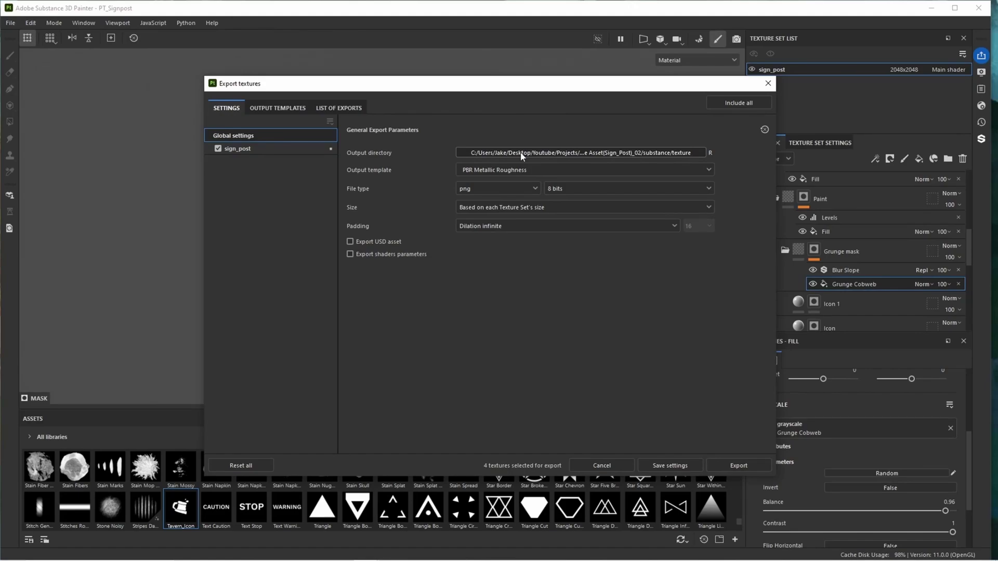
pyautogui.click(507, 153)
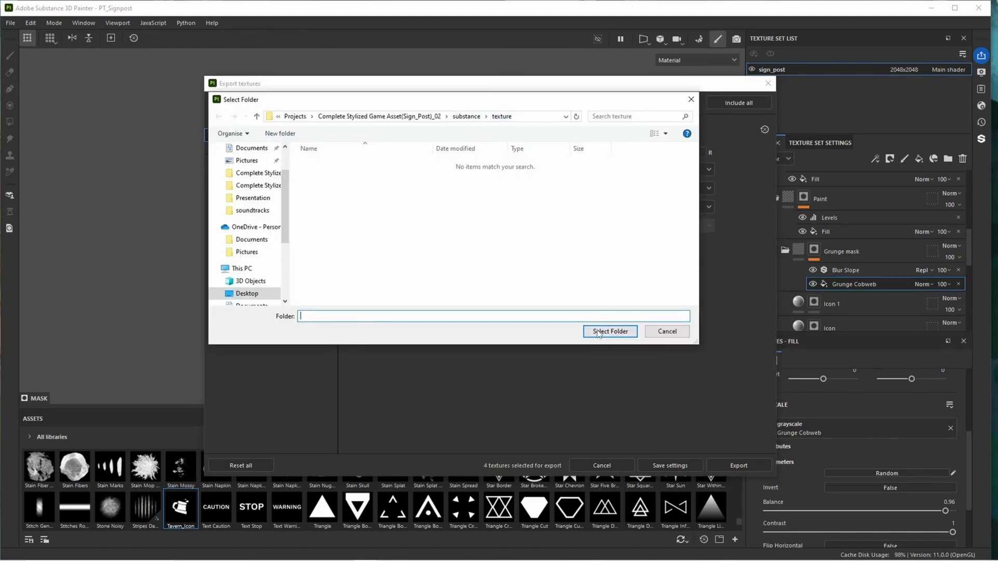
pyautogui.click(610, 331)
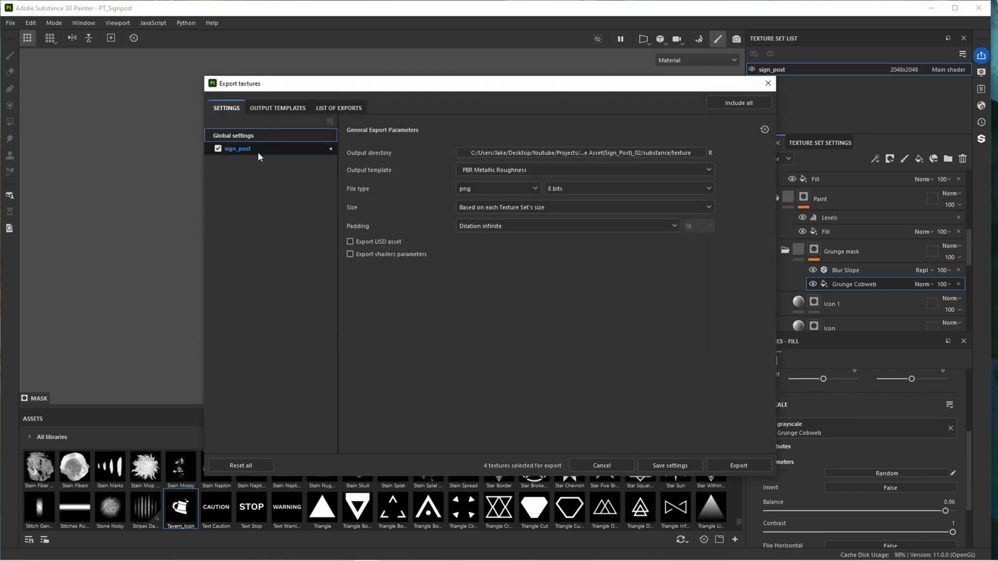
pyautogui.click(239, 149)
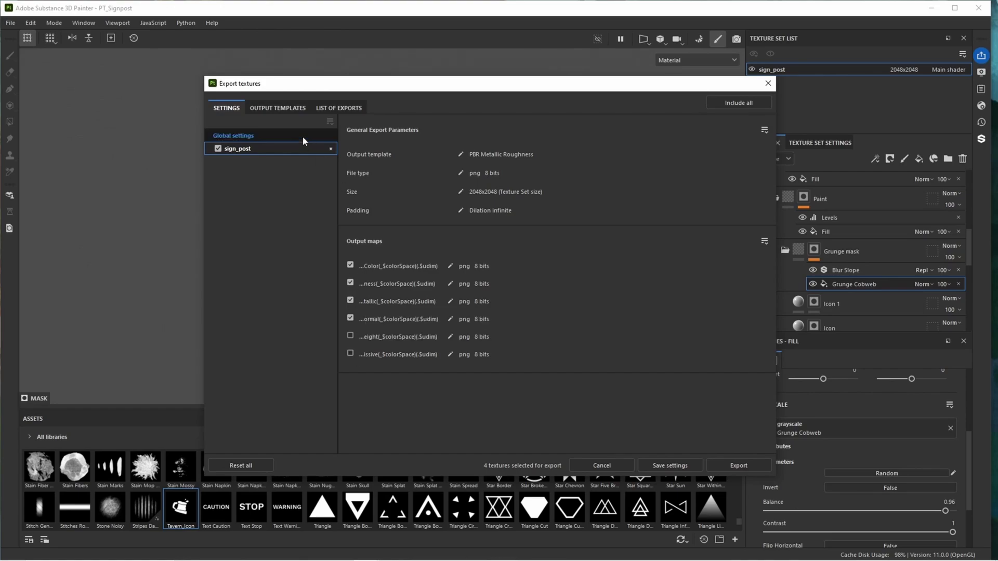
pyautogui.click(729, 467)
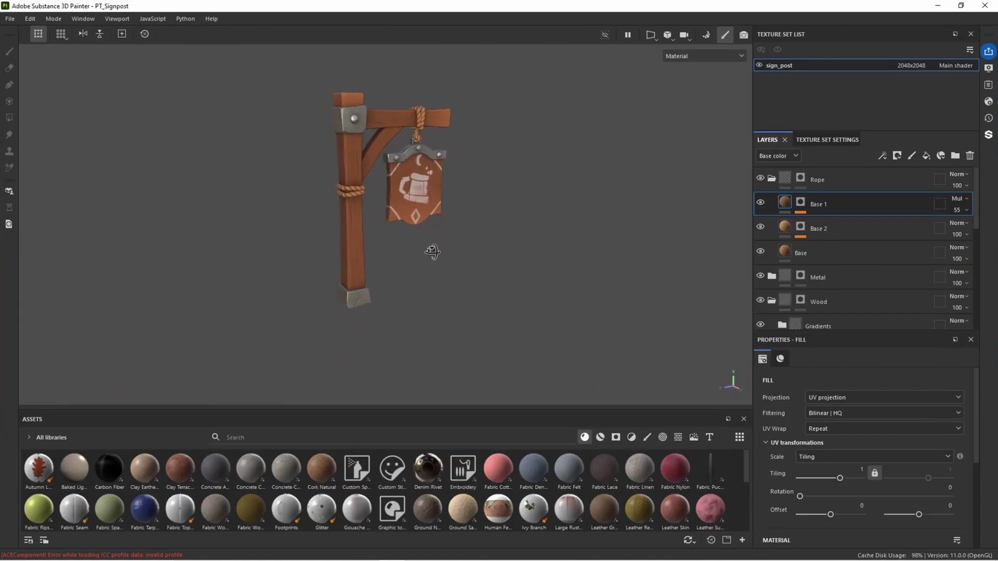
pyautogui.scroll(2, 444, 237)
pyautogui.keyDown('alt'); pyautogui.moveTo(445, 237); pyautogui.dragTo(457, 249, button='middle'); pyautogui.keyUp('alt')
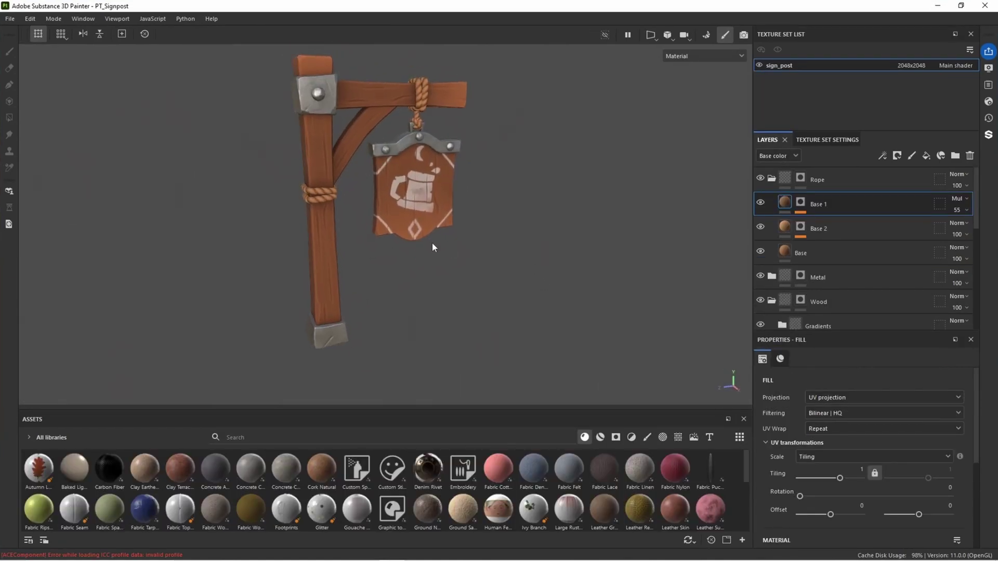